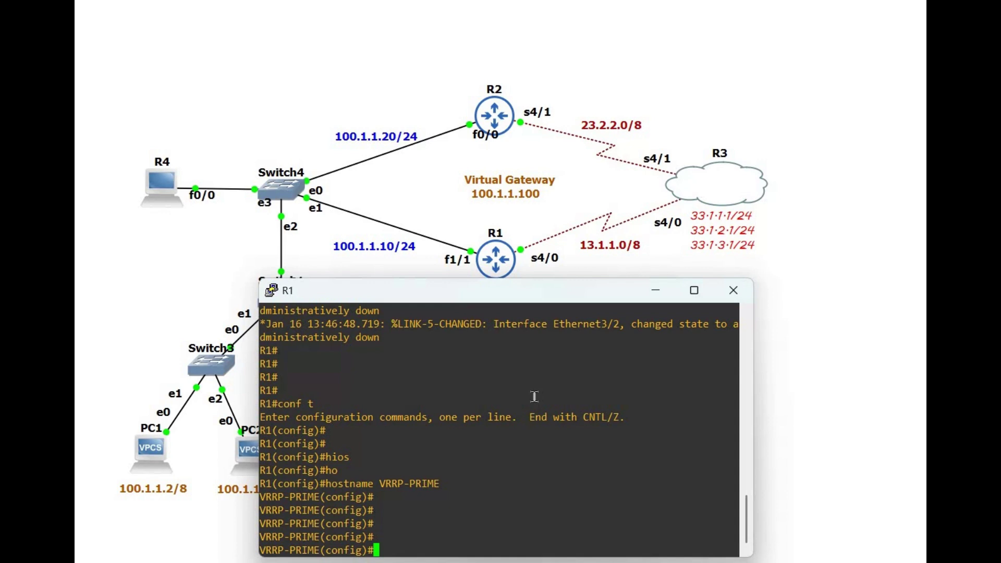
# Step: Assign 13.1.1.1 255.0.0.0 to R1's Serial 4/0 and enable it
pyautogui.write('interface')
pyautogui.write('serial ')
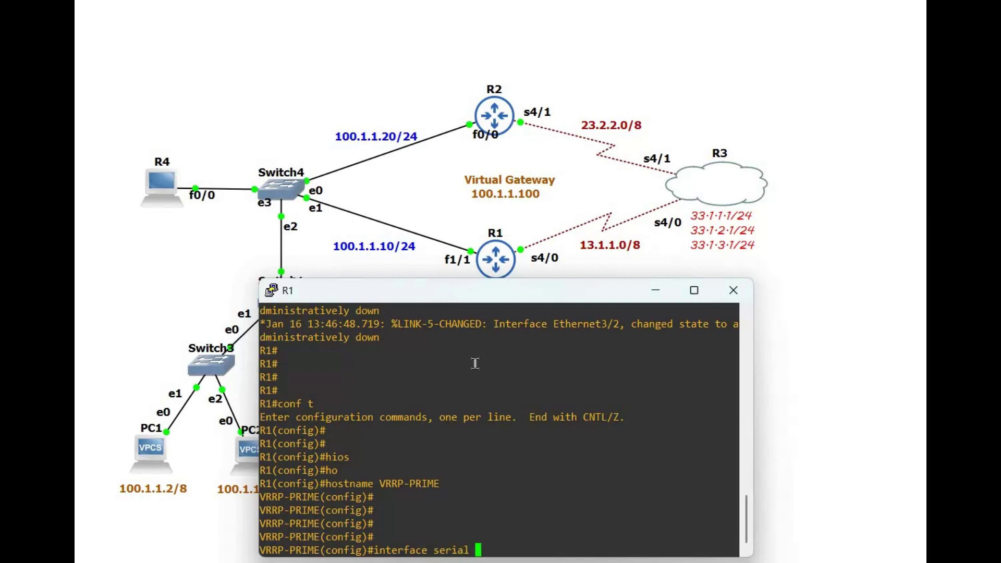
pyautogui.write('4/0')
pyautogui.press('Return')
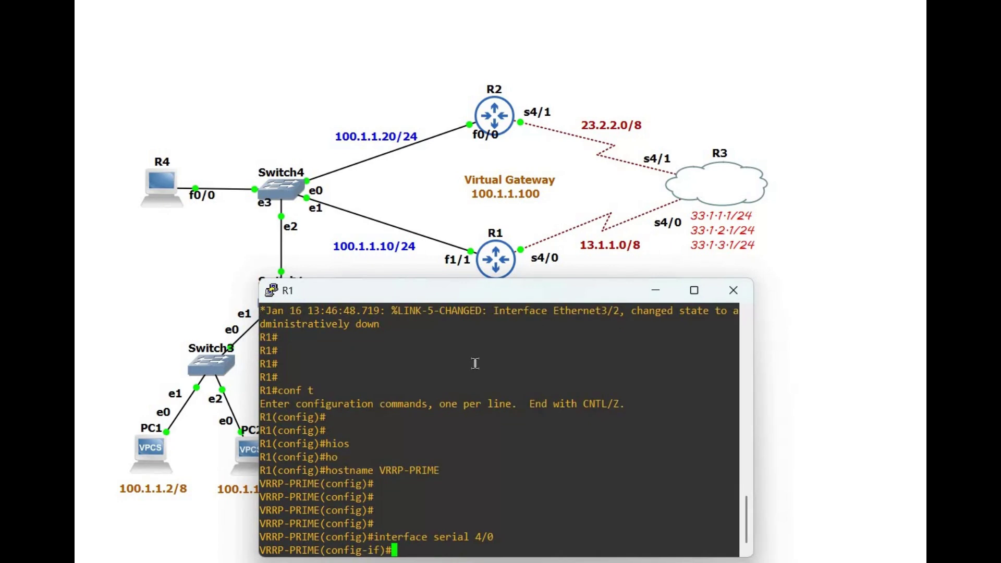
pyautogui.write('ip address 13.1.')
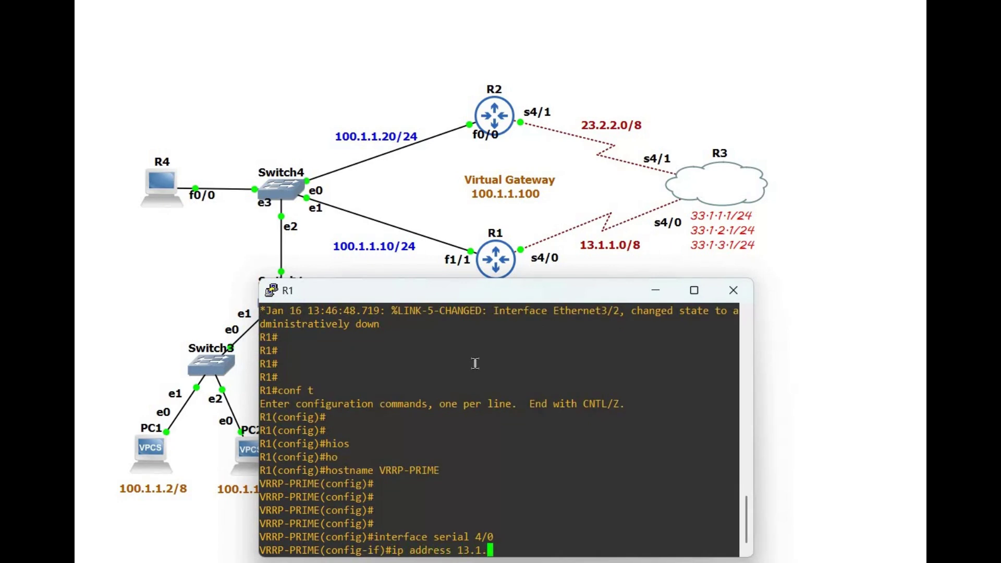
pyautogui.write('1.1 255.0.0.0')
pyautogui.press('Return')
pyautogui.write('no sh')
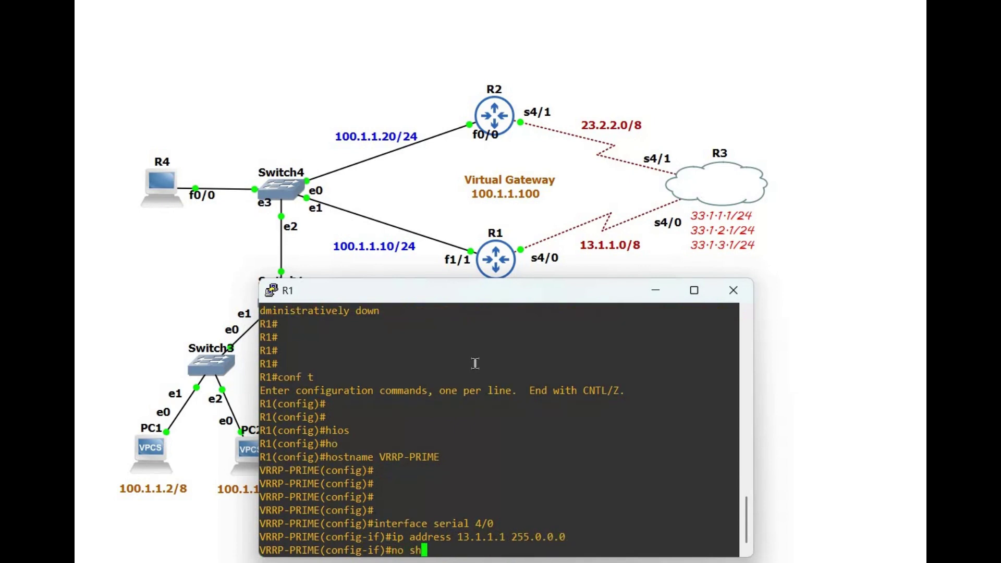
pyautogui.press('Tab')
pyautogui.press('Return')
pyautogui.write('exit')
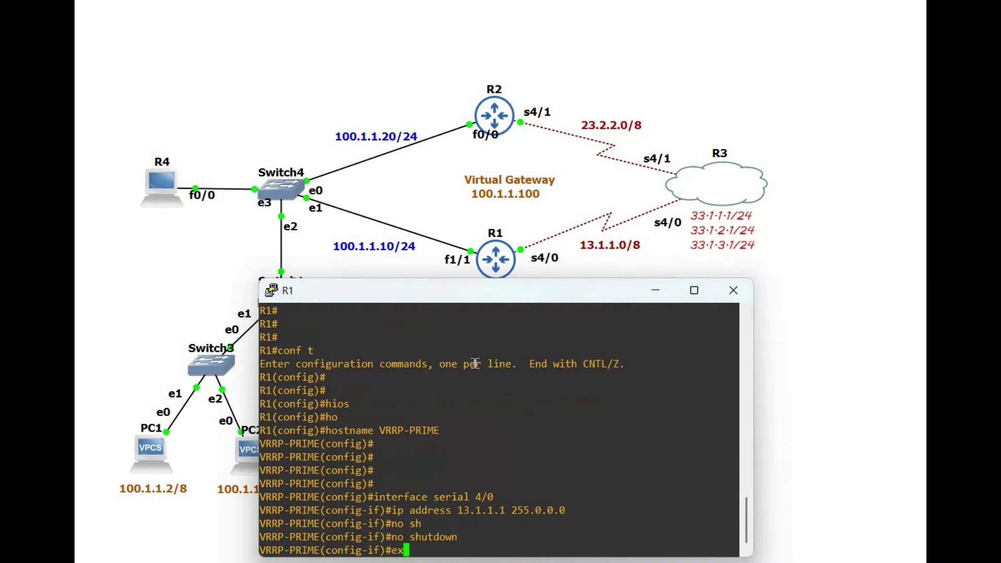
pyautogui.press('Return')
pyautogui.press('Return')
pyautogui.press('Return')
# Step: Assign 100.1.1.10 255.255.255.0 to R1's FastEthernet 1/1 and enable it
pyautogui.write('interface ')
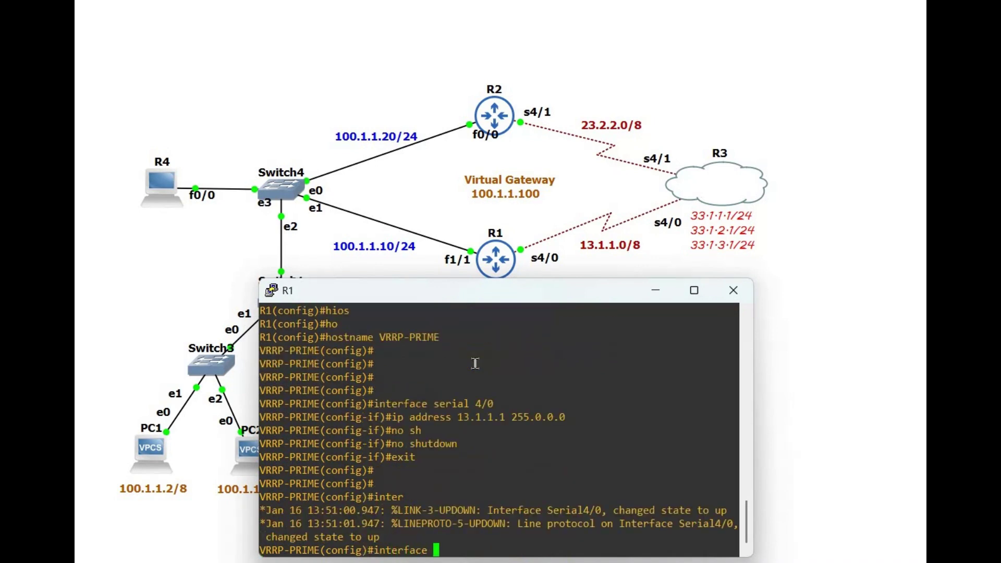
pyautogui.write('f')
pyautogui.press('Tab')
pyautogui.write('1/1')
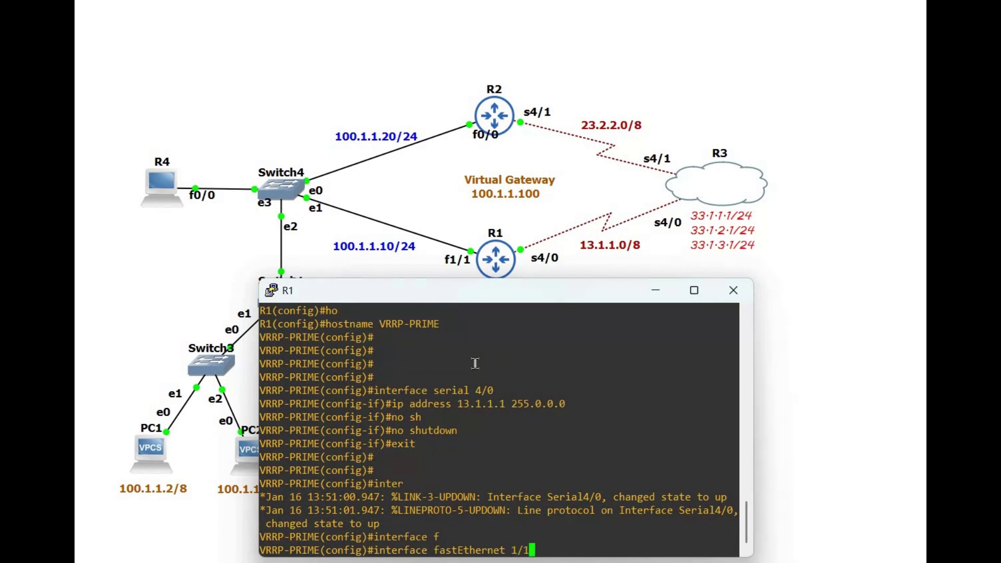
pyautogui.press('Return')
pyautogui.write('ip addres')
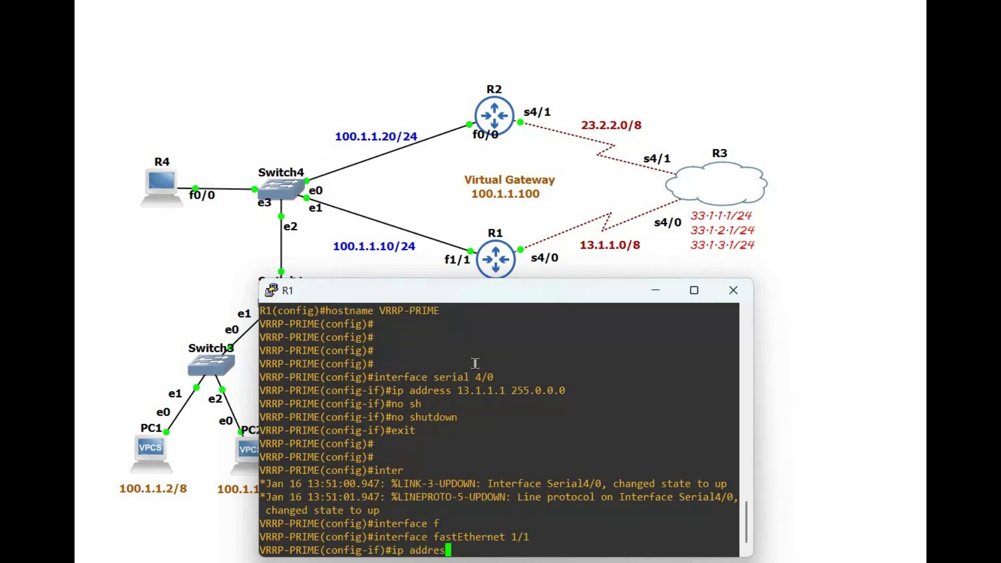
pyautogui.write('s 100.1.1.10 255.0.')
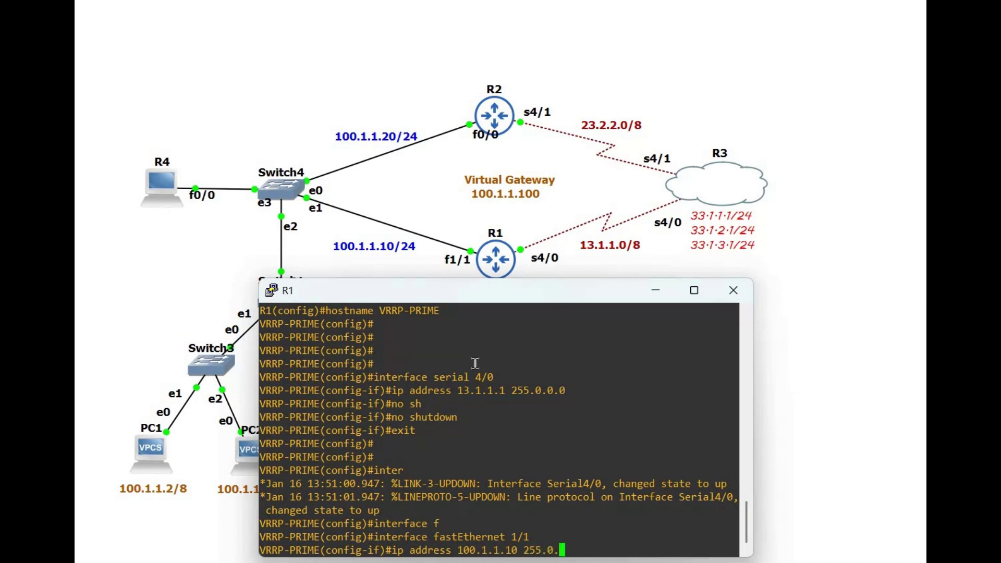
pyautogui.press('BackSpace')
pyautogui.press('BackSpace')
pyautogui.press('BackSpace')
pyautogui.press('BackSpace')
pyautogui.press('BackSpace')
pyautogui.press('BackSpace')
pyautogui.write('255.255.255.0')
pyautogui.press('Return')
pyautogui.write('nfig-if)#n')
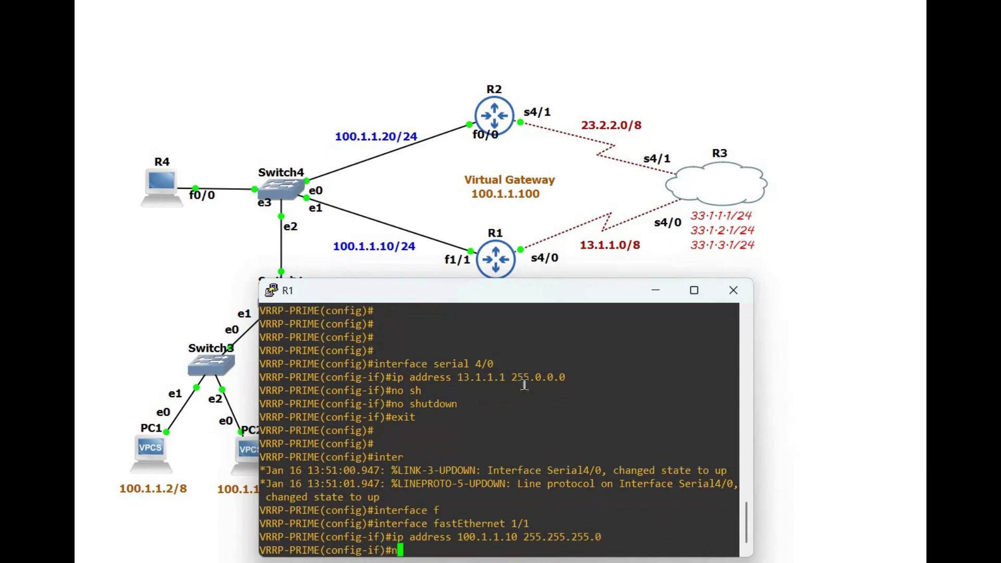
pyautogui.write('o sh')
pyautogui.press('Tab')
pyautogui.press('Return')
pyautogui.write('exi')
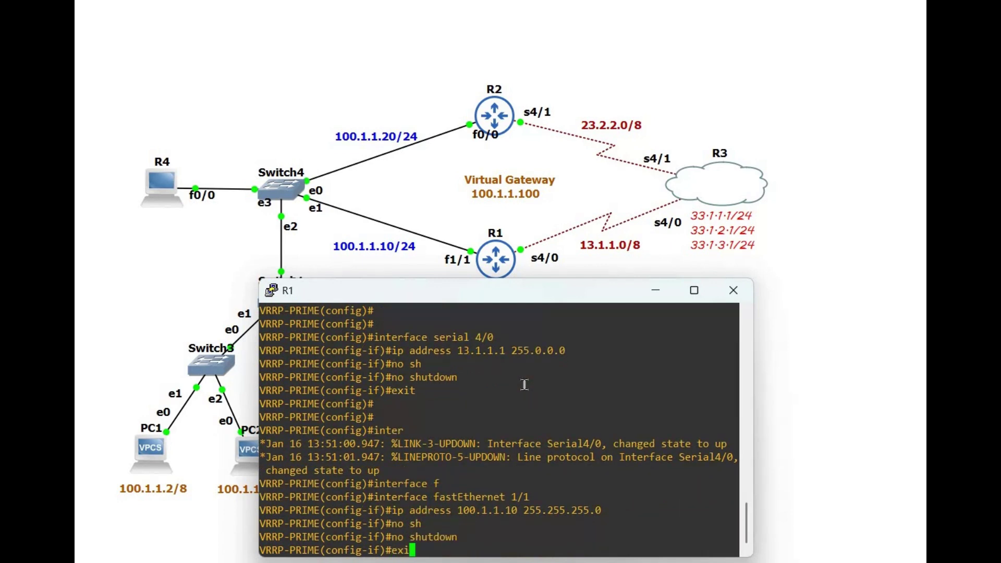
pyautogui.write('t')
pyautogui.press('Return')
pyautogui.press('Return')
pyautogui.press('Return')
pyautogui.press('Return')
pyautogui.press('Return')
pyautogui.press('Return')
pyautogui.press('Return')
pyautogui.press('Return')
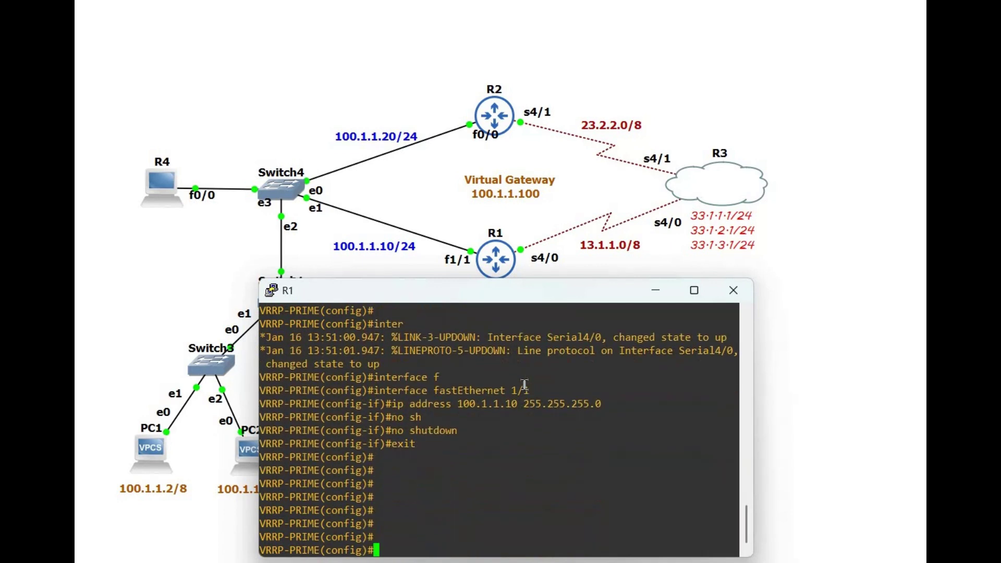
# Step: Run 'do show ip int brief' on R1 and review the Serial4/0 and FastEthernet1/1 rows
pyautogui.write('do show ip int b')
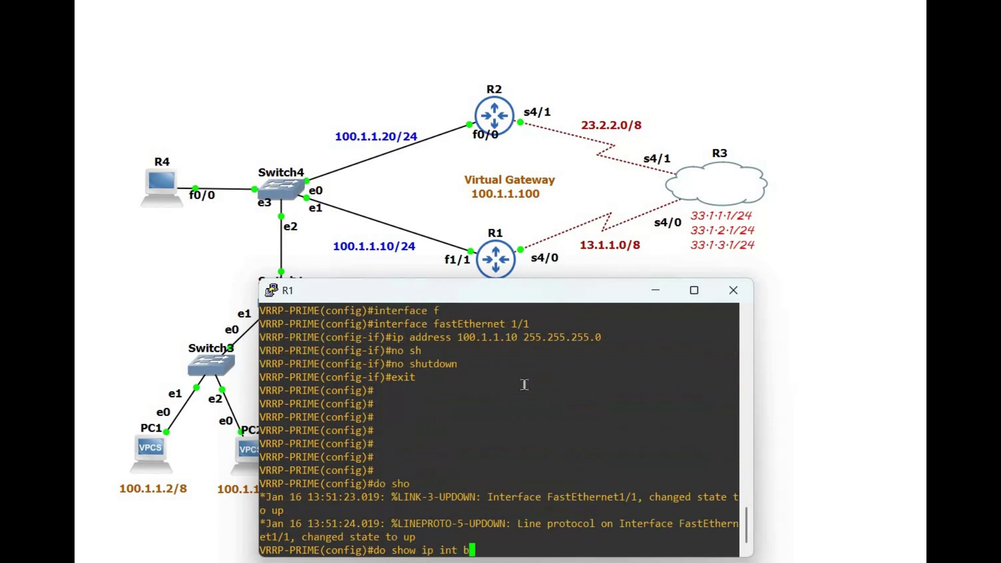
pyautogui.press('Return')
pyautogui.press('space')
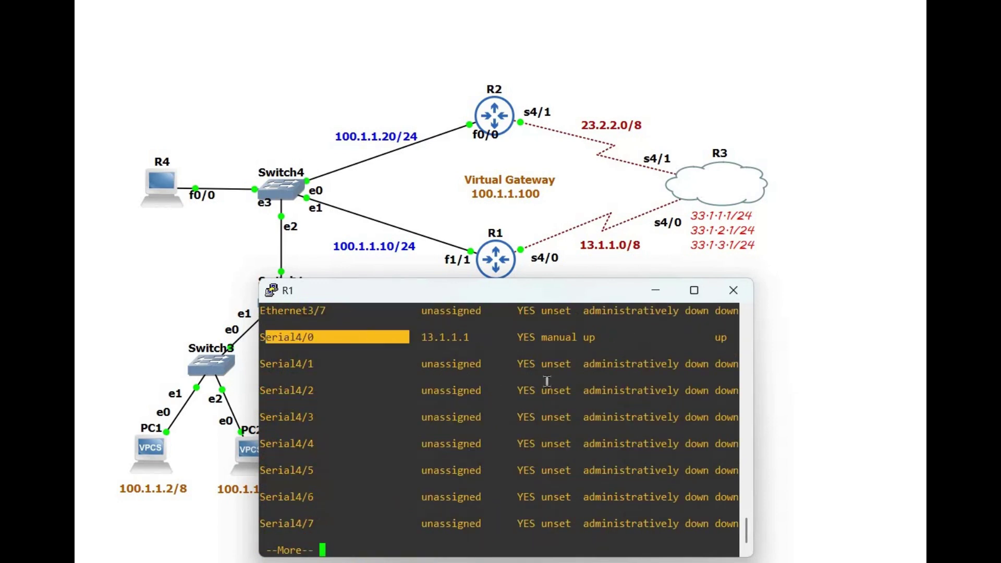
pyautogui.press('space')
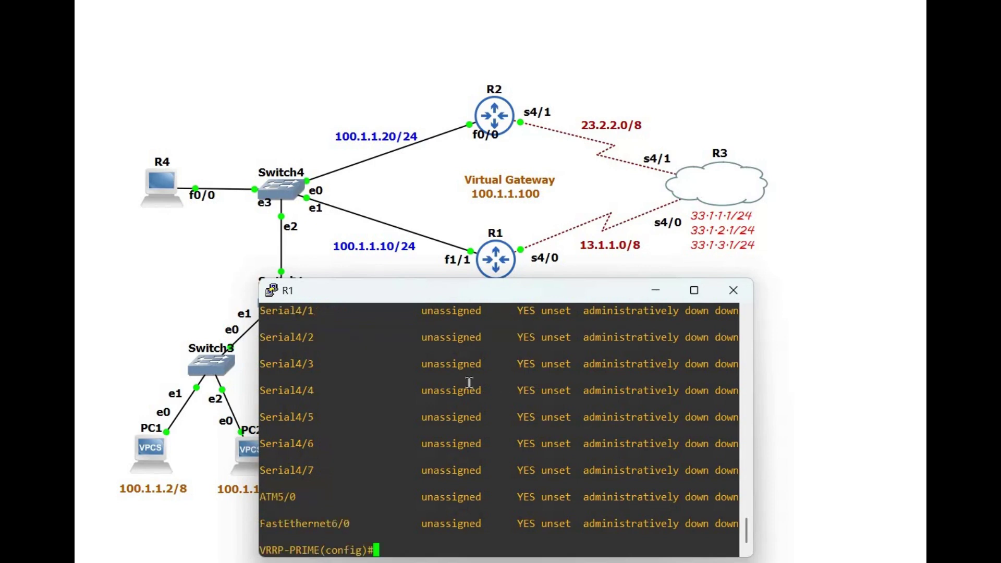
pyautogui.scroll(10, 470, 383)
pyautogui.scroll(15, 415, 459)
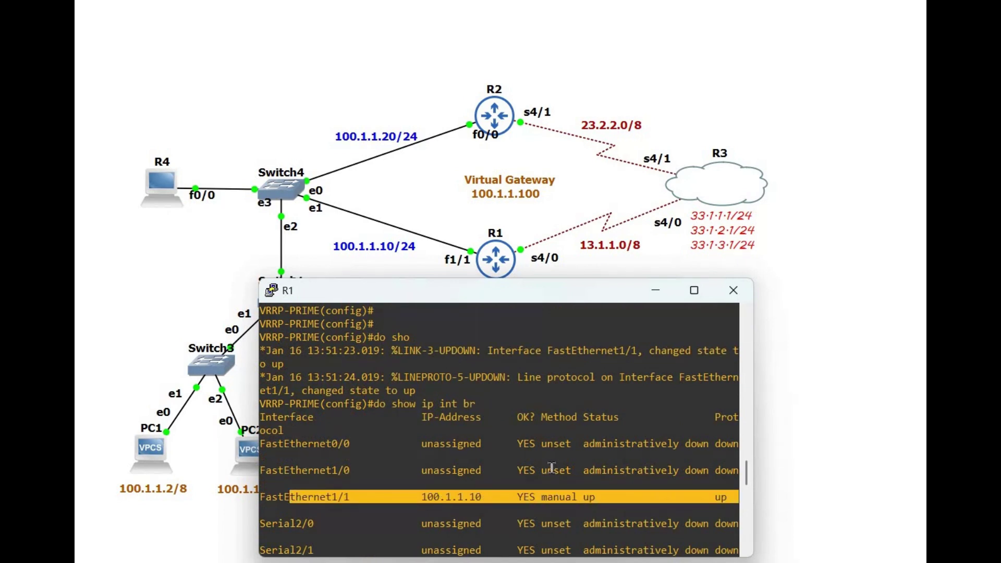
pyautogui.scroll(-15, 552, 468)
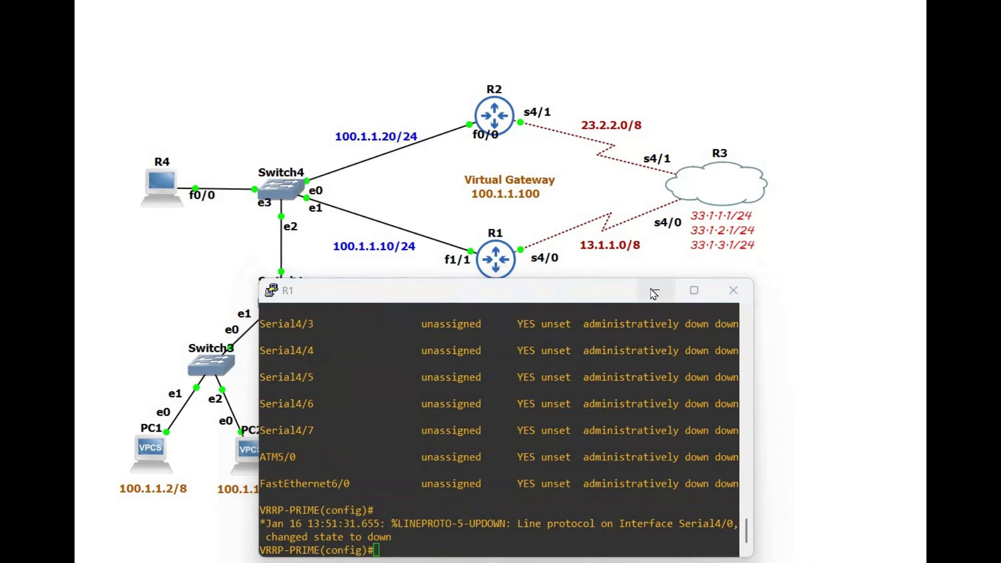
# Step: Close R1's console and open a console session to router R2
pyautogui.click(502, 120)
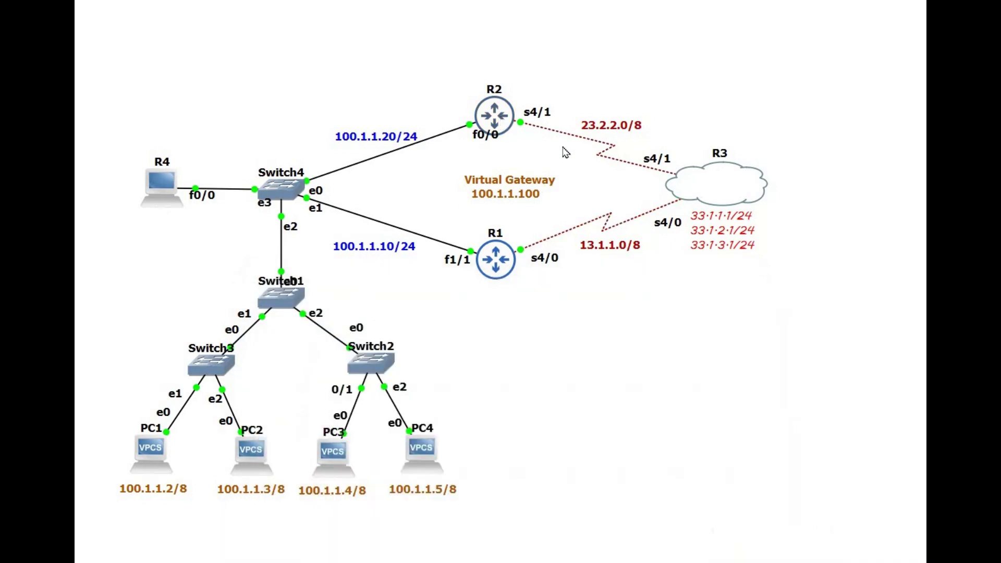
pyautogui.rightClick(499, 115)
pyautogui.click(517, 140)
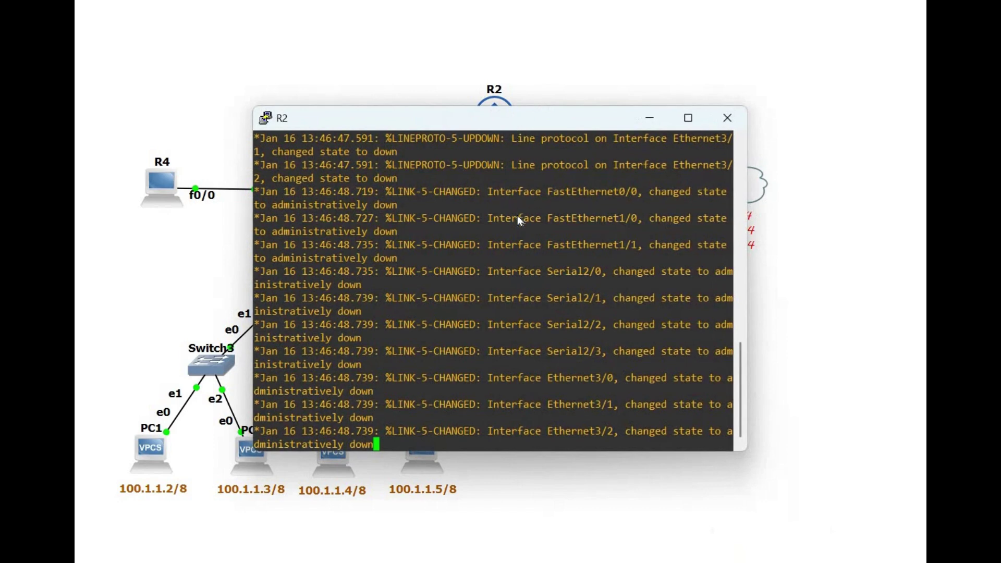
pyautogui.moveTo(520, 118); pyautogui.dragTo(514, 285)
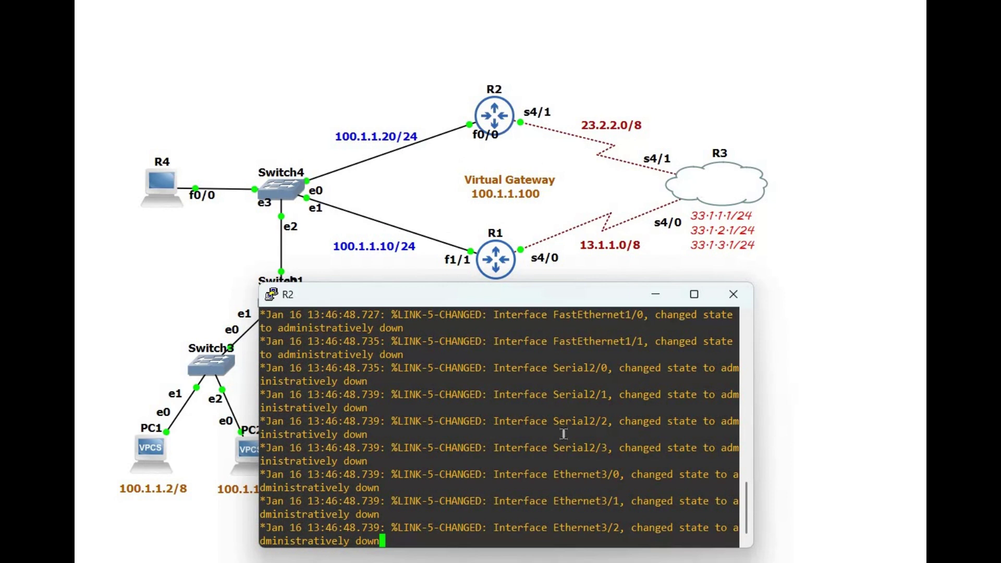
pyautogui.press('Return')
pyautogui.press('Return')
pyautogui.press('Return')
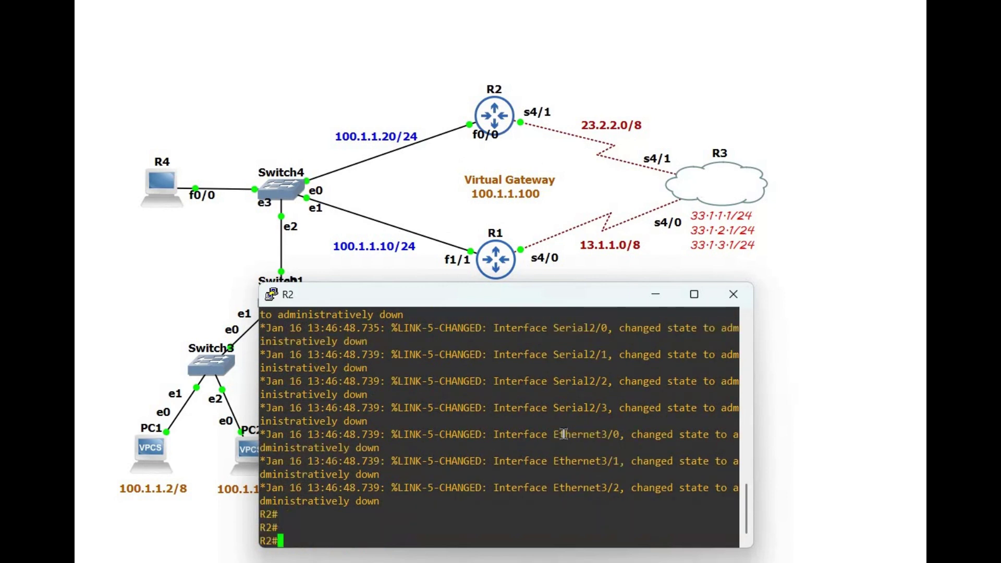
# Step: In global configuration, set R2's hostname to VRRP-SEC
pyautogui.write('conf t')
pyautogui.press('Return')
pyautogui.press('Return')
pyautogui.press('Return')
pyautogui.press('Return')
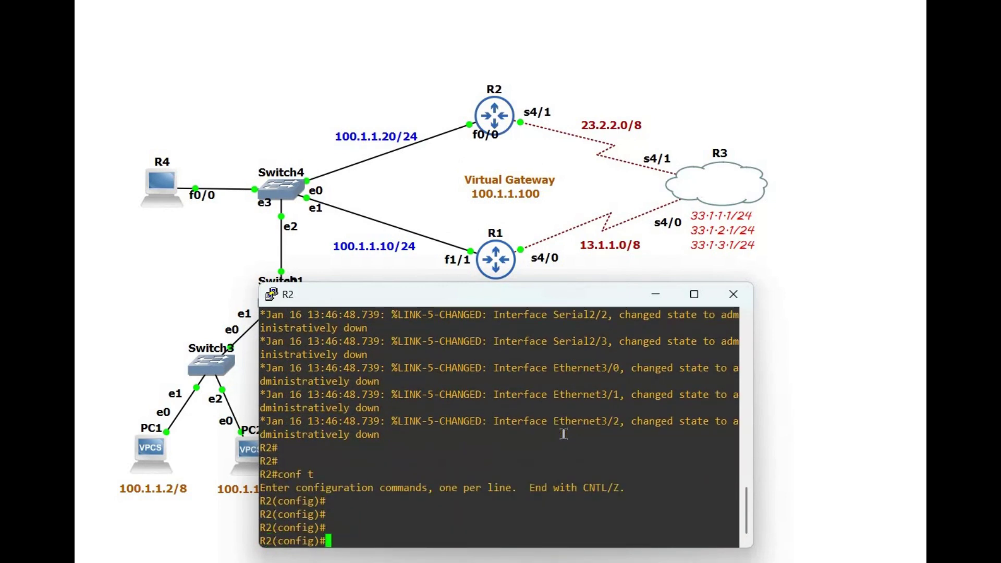
pyautogui.write('hos')
pyautogui.press('Tab')
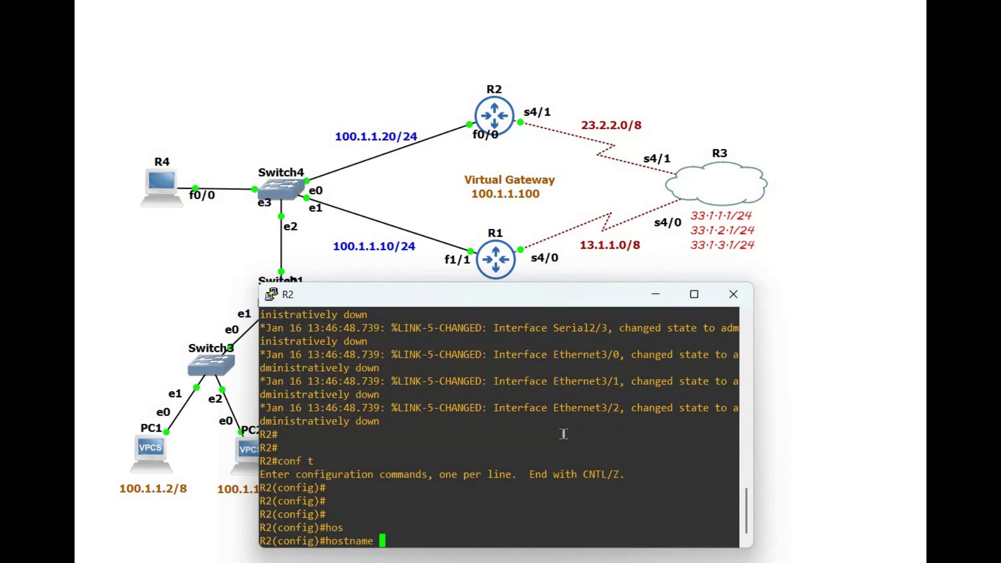
pyautogui.write('VRRP-SEC')
pyautogui.press('Return')
pyautogui.press('Return')
pyautogui.press('Return')
pyautogui.press('Return')
pyautogui.press('Return')
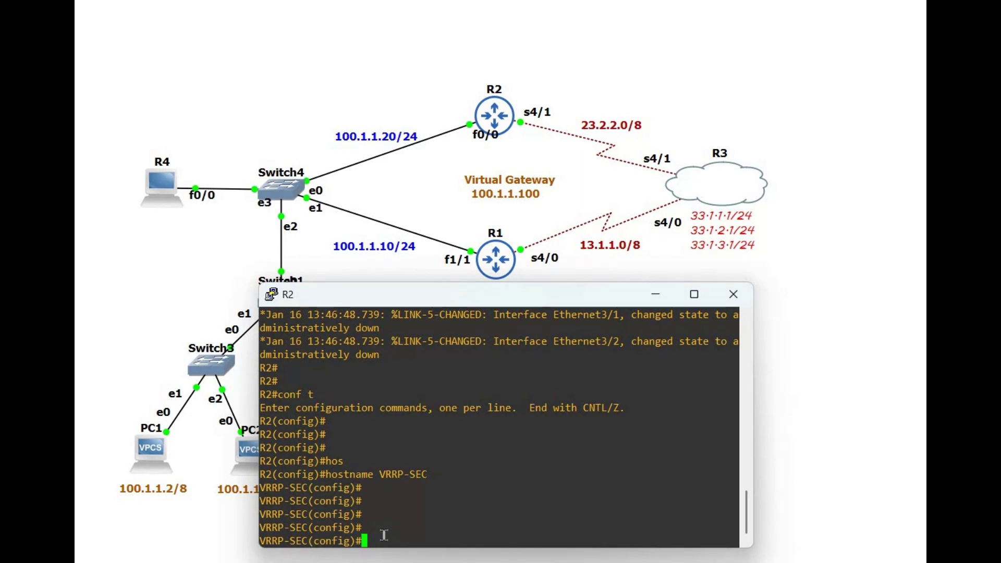
# Step: Assign 23.2.2.1 255.0.0.0 to R2's Serial 4/1 and enable it
pyautogui.write('int')
pyautogui.press('Tab')
pyautogui.write('s')
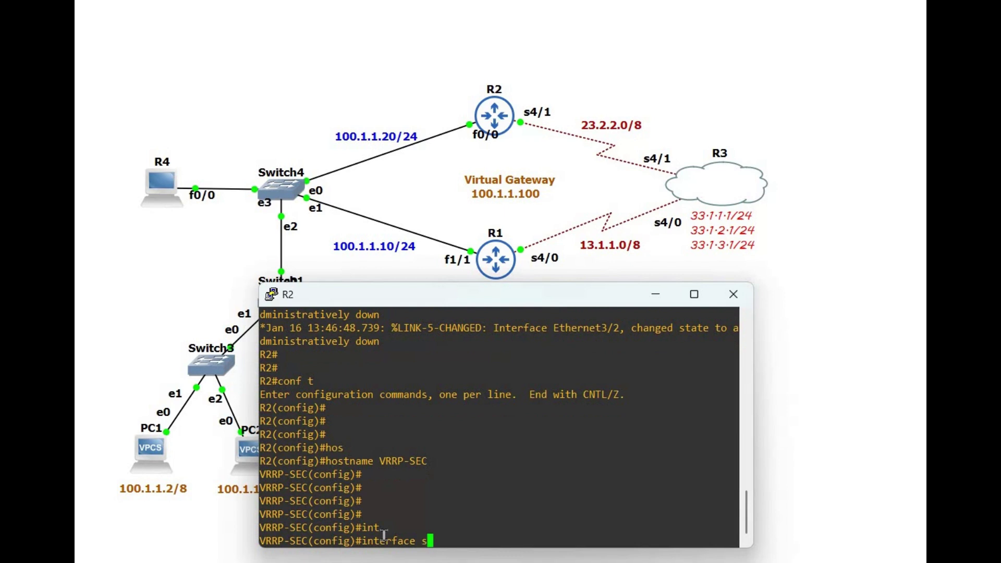
pyautogui.write('erial 4/1')
pyautogui.press('Return')
pyautogui.write('ip add')
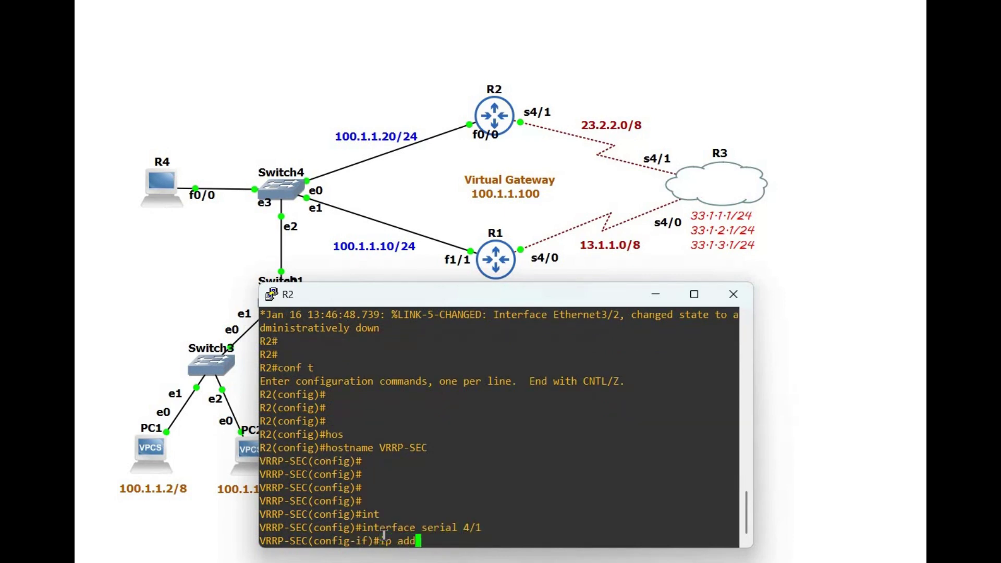
pyautogui.write('ress 23.2.2.1 255.0.0.0')
pyautogui.press('Return')
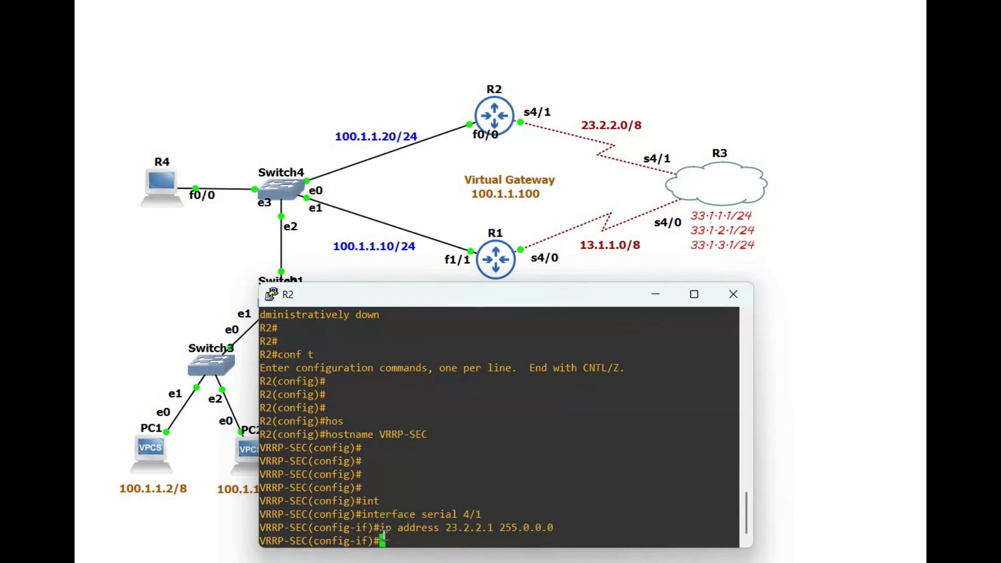
pyautogui.write('no sh')
pyautogui.press('Tab')
pyautogui.press('Return')
pyautogui.write('exit')
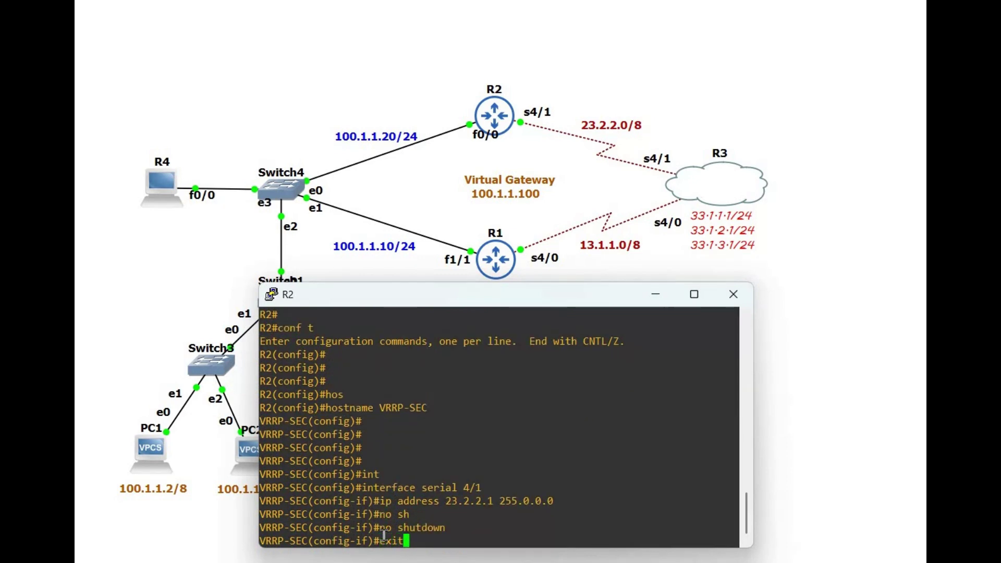
pyautogui.press('Return')
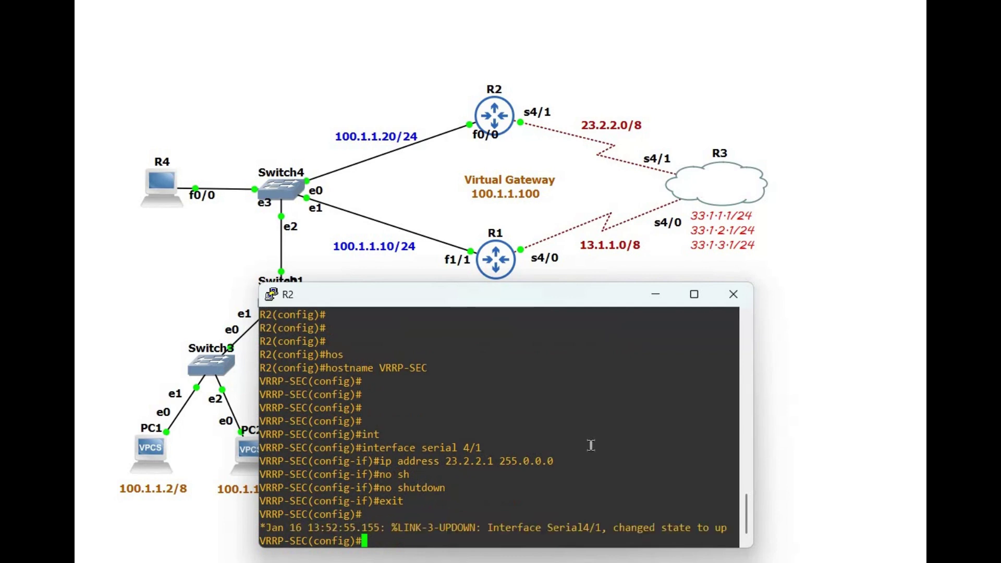
pyautogui.press('Return')
# Step: Assign 100.1.1.20 255.255.255.0 to R2's FastEthernet 0/0 and enable it
pyautogui.write('int')
pyautogui.press('Tab')
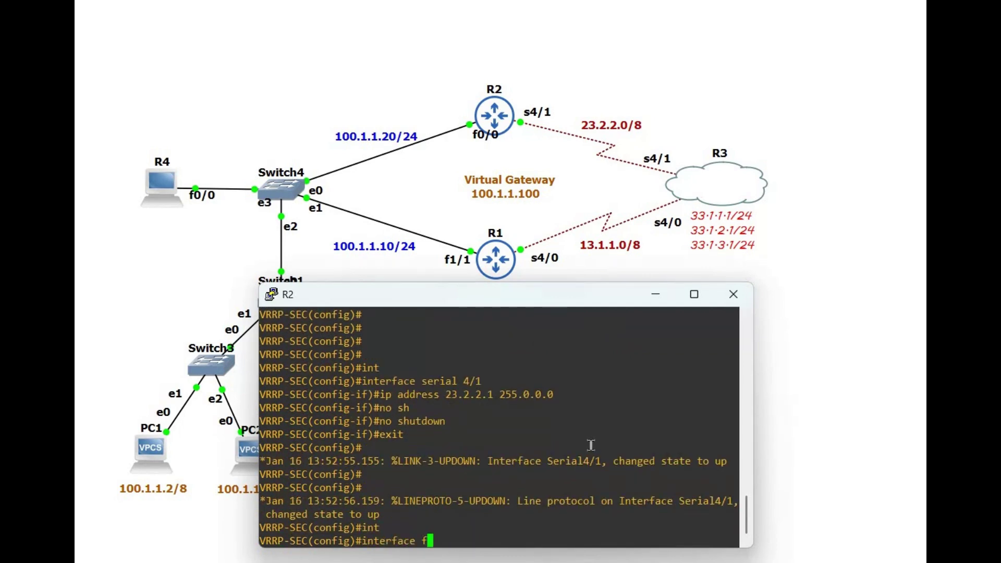
pyautogui.write('f')
pyautogui.press('Tab')
pyautogui.write('0/0')
pyautogui.press('Return')
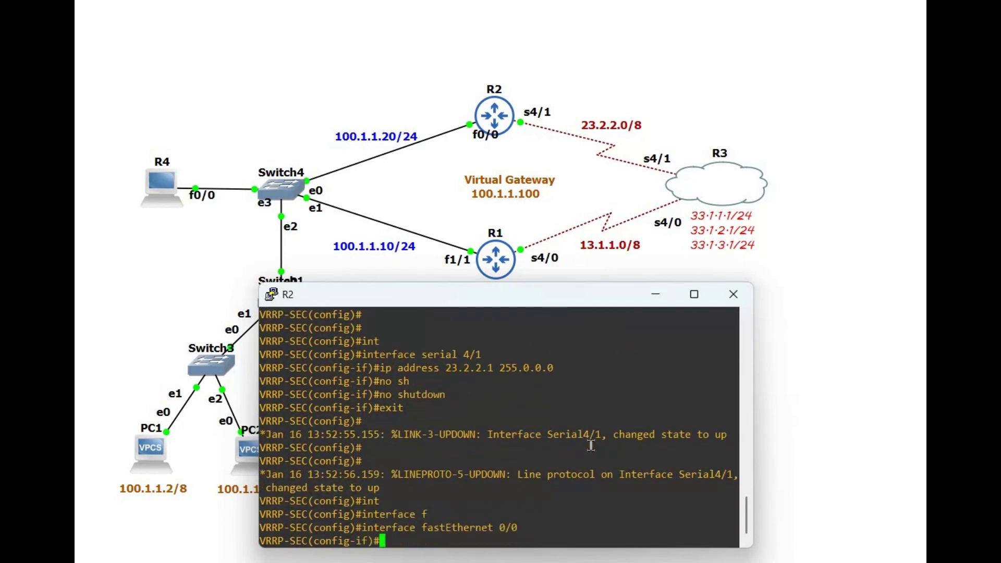
pyautogui.write('ip address 100.')
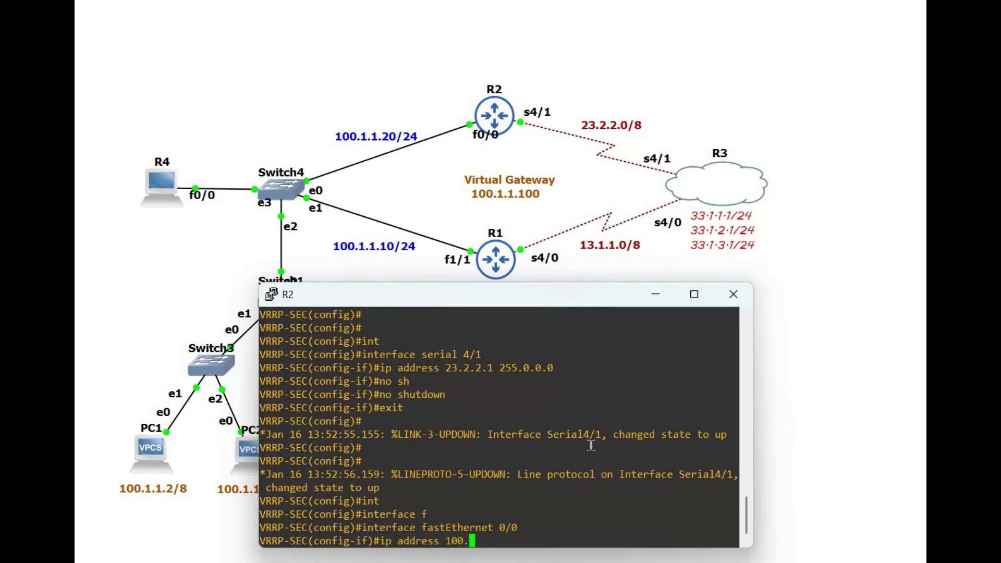
pyautogui.write('1.20 2')
pyautogui.write('55.0.0.0')
pyautogui.press('BackSpace')
pyautogui.press('BackSpace')
pyautogui.press('BackSpace')
pyautogui.press('BackSpace')
pyautogui.press('BackSpace')
pyautogui.press('BackSpace')
pyautogui.press('BackSpace')
pyautogui.press('BackSpace')
pyautogui.press('BackSpace')
pyautogui.write('255.255.25')
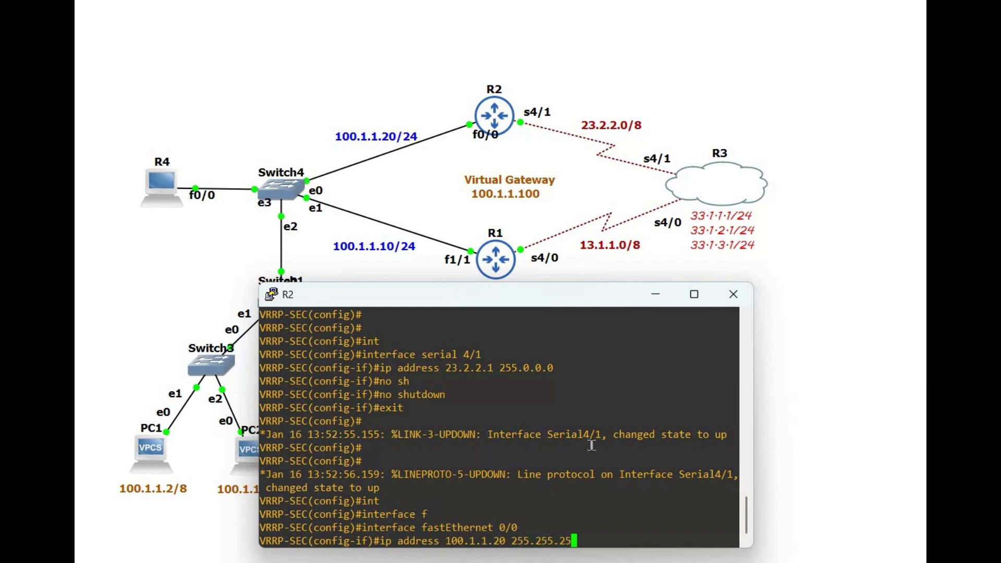
pyautogui.write('5.0')
pyautogui.press('Return')
pyautogui.write('no sh')
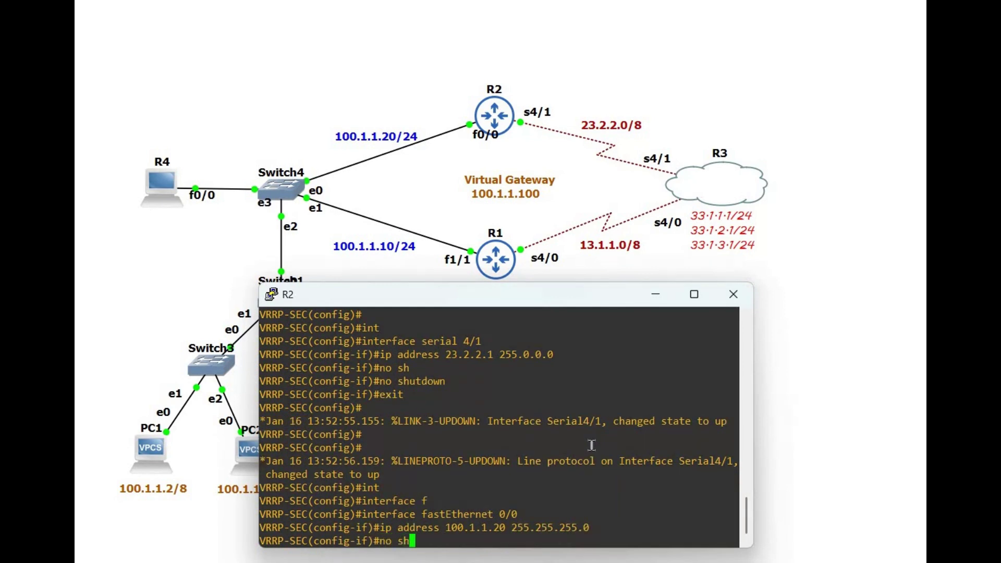
pyautogui.press('Tab')
pyautogui.press('Return')
pyautogui.write('exit')
pyautogui.press('Return')
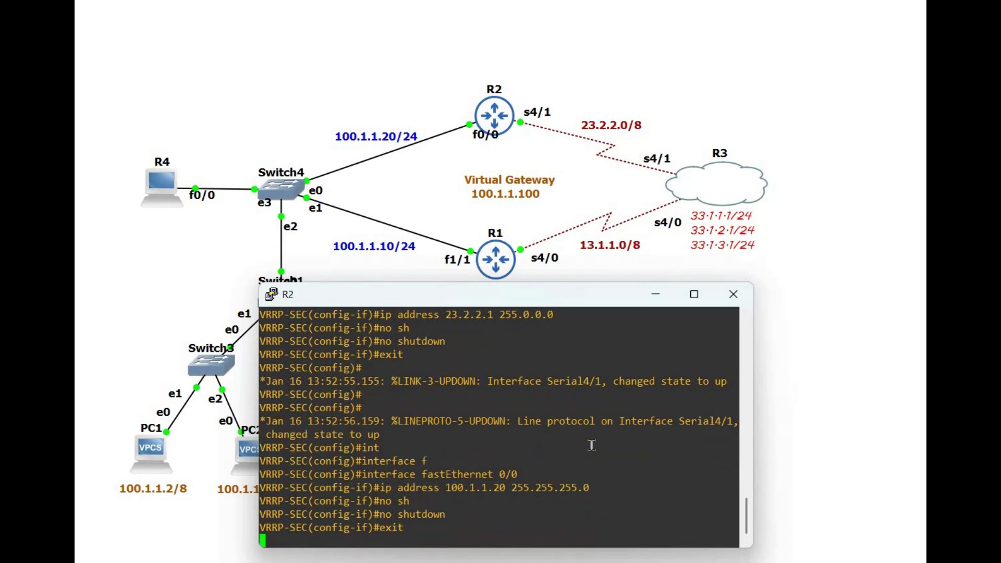
pyautogui.press('Return')
pyautogui.press('Return')
pyautogui.press('Return')
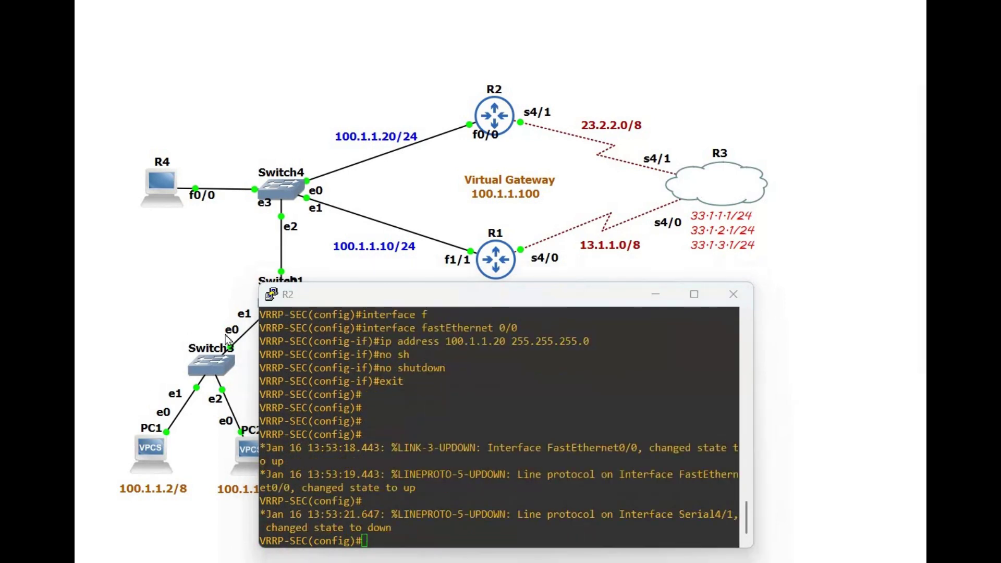
# Step: Leave R2's console and open a console session to router R3
pyautogui.hotkey('alt', 'Tab')
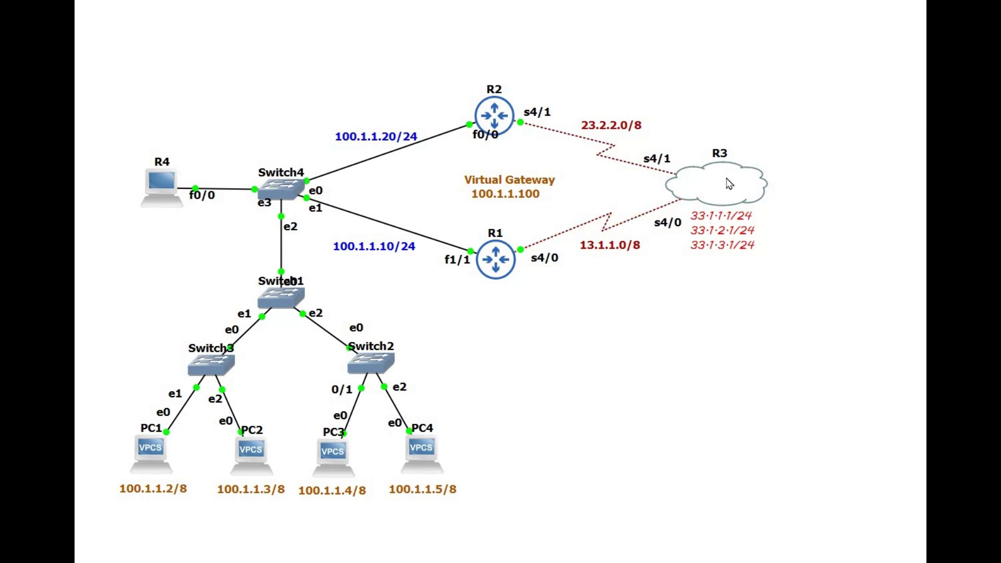
pyautogui.rightClick(765, 201)
pyautogui.rightClick(744, 184)
pyautogui.click(798, 214)
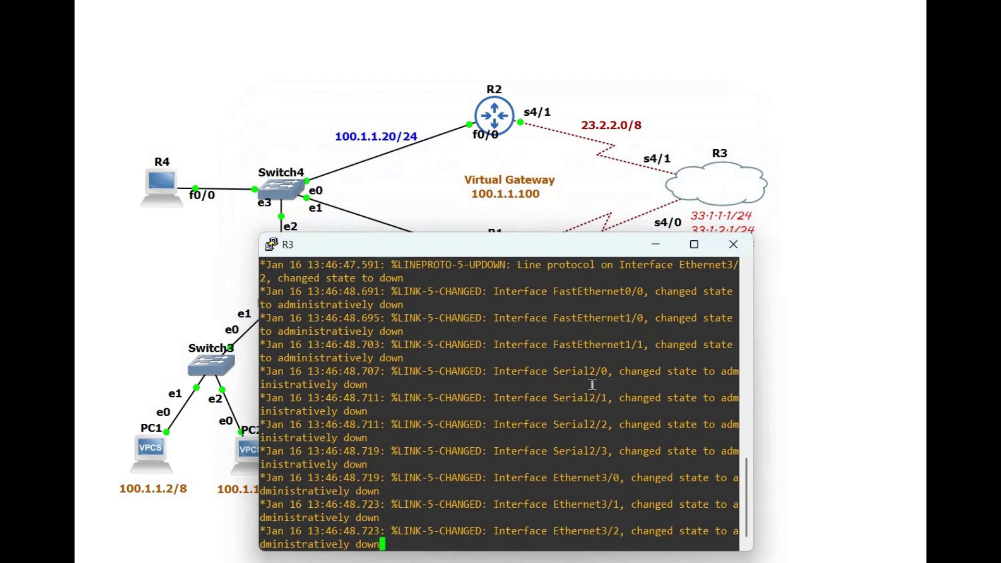
pyautogui.moveTo(494, 245); pyautogui.dragTo(396, 241)
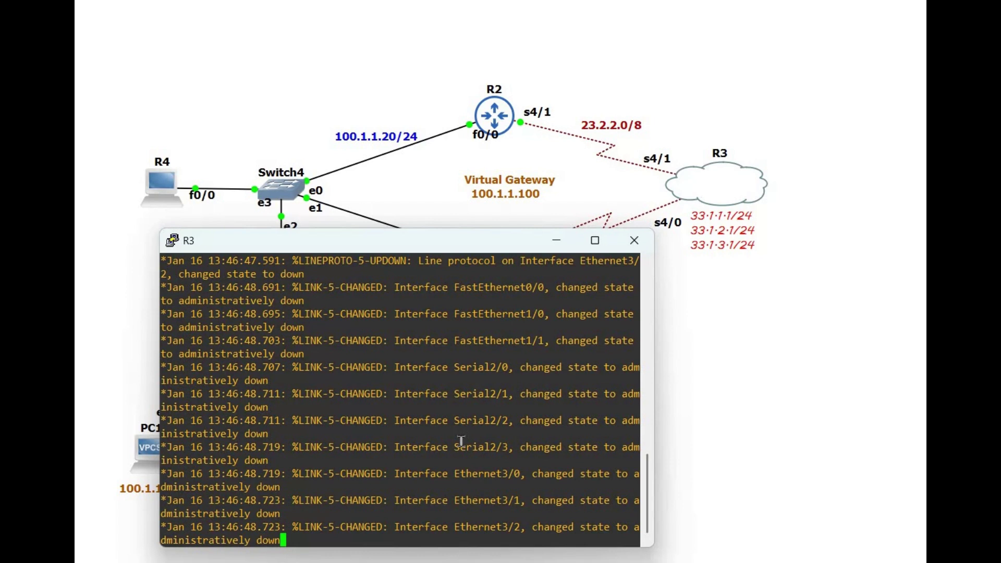
# Step: Enter global configuration on R3 and rename it ISP-ROUTER
pyautogui.press('Return')
pyautogui.press('Return')
pyautogui.press('Return')
pyautogui.press('Return')
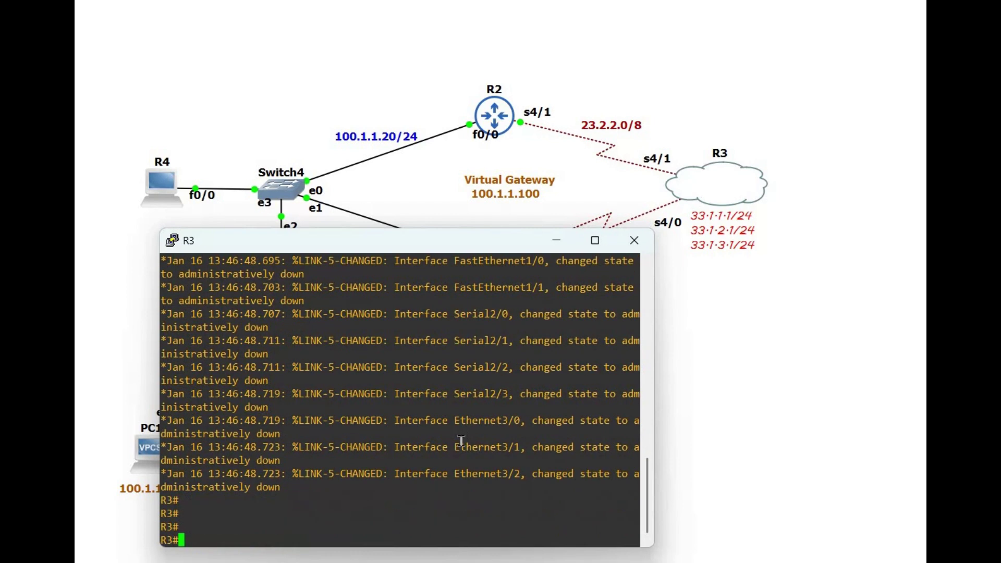
pyautogui.write('conf t')
pyautogui.press('Return')
pyautogui.press('Return')
pyautogui.press('Return')
pyautogui.press('Return')
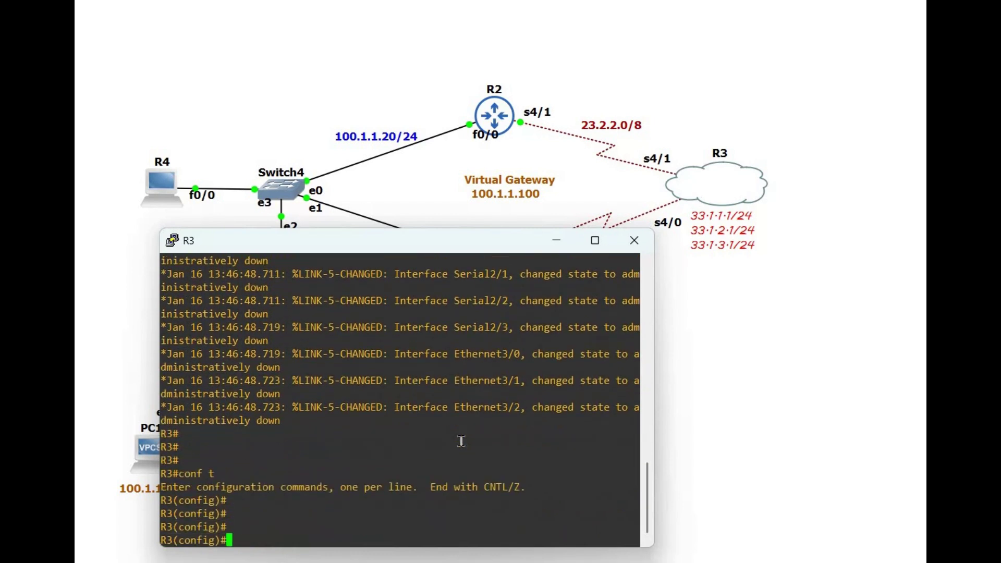
pyautogui.write('hois')
pyautogui.press('Return')
pyautogui.write('hos')
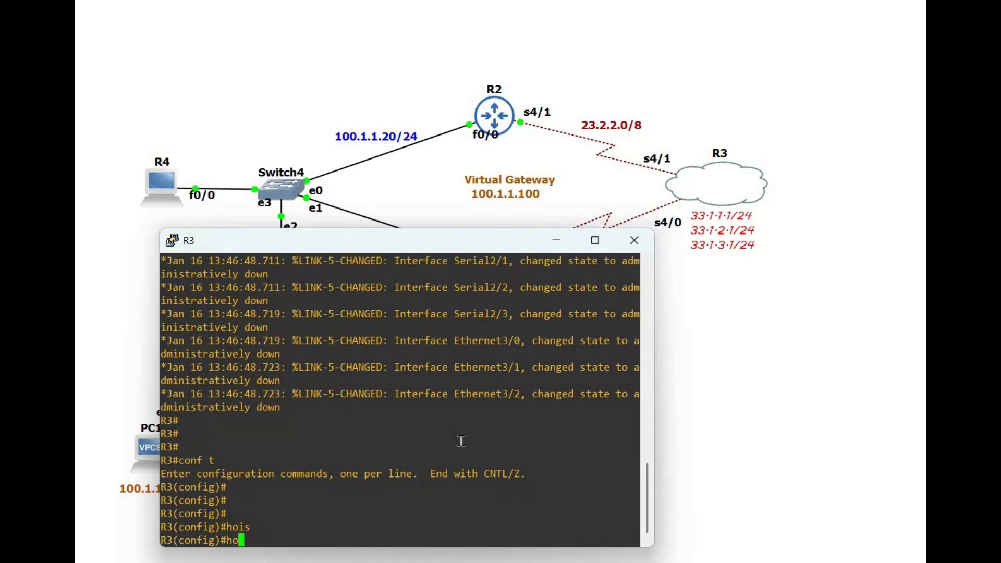
pyautogui.press('Return')
pyautogui.write('hostname ')
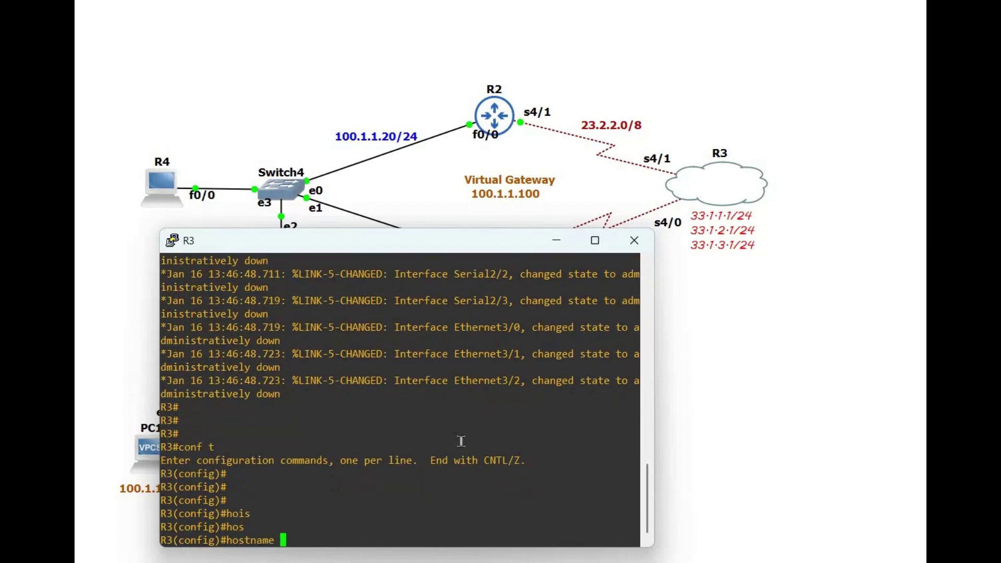
pyautogui.write('ISP-ROUTER')
pyautogui.press('Return')
pyautogui.press('Return')
pyautogui.press('Return')
pyautogui.press('Return')
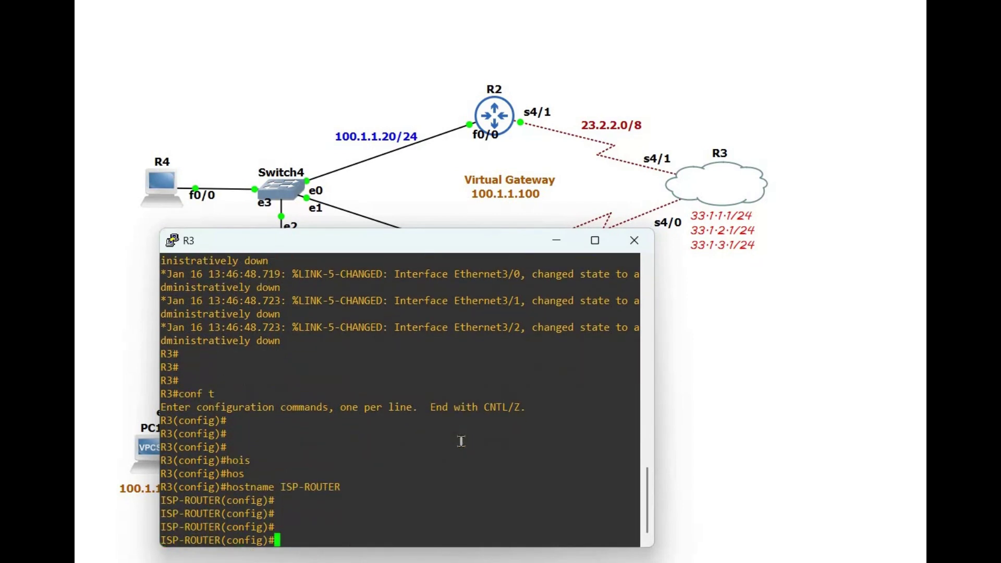
# Step: Assign 23.2.2.2 255.0.0.0 to Serial 4/1 and enable it
pyautogui.write('interface serial ')
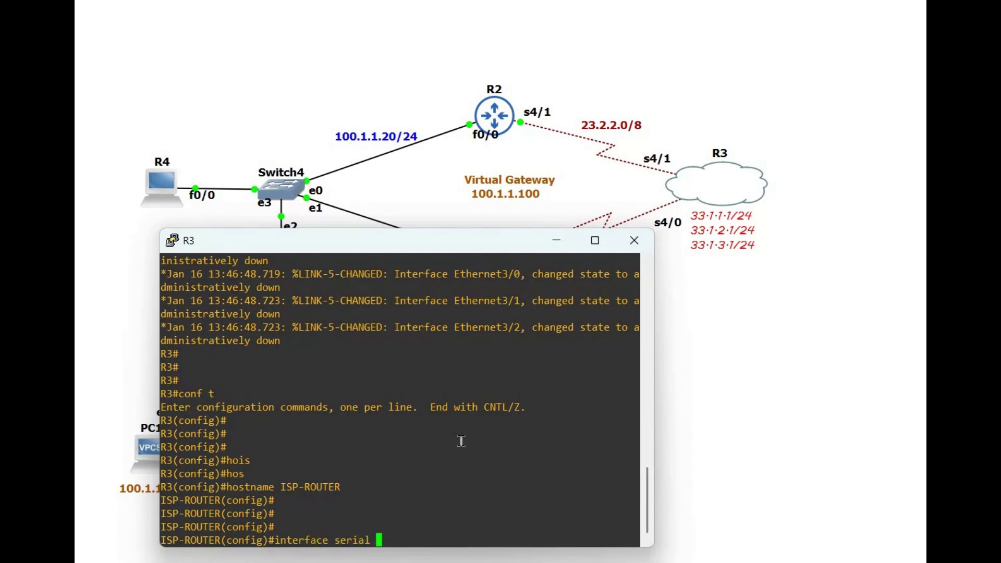
pyautogui.write('4/1')
pyautogui.press('Return')
pyautogui.write('23.2.2.2')
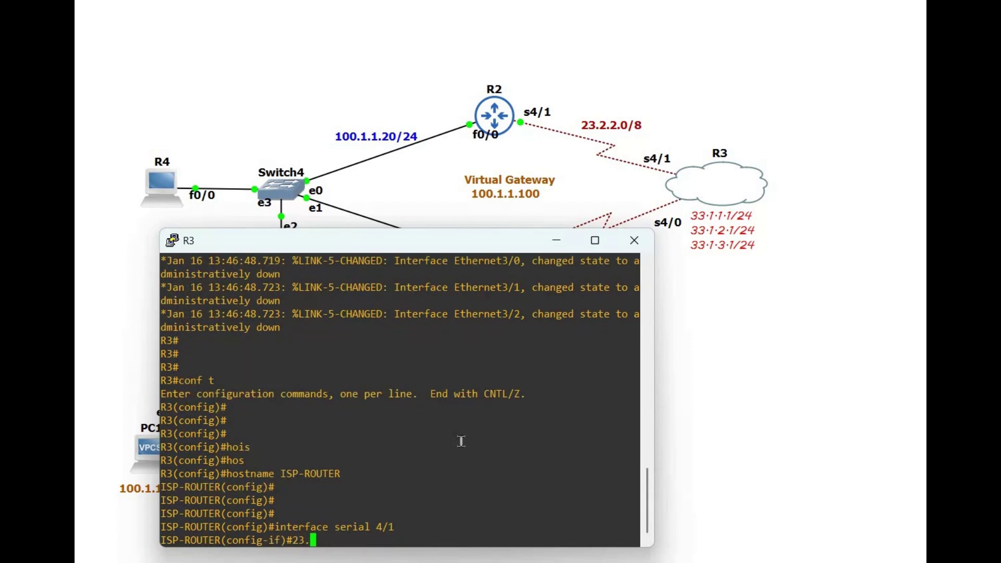
pyautogui.press('BackSpace')
pyautogui.press('BackSpace')
pyautogui.press('BackSpace')
pyautogui.press('BackSpace')
pyautogui.press('BackSpace')
pyautogui.press('BackSpace')
pyautogui.press('BackSpace')
pyautogui.press('BackSpace')
pyautogui.write('ip address 23.2.2.2 2')
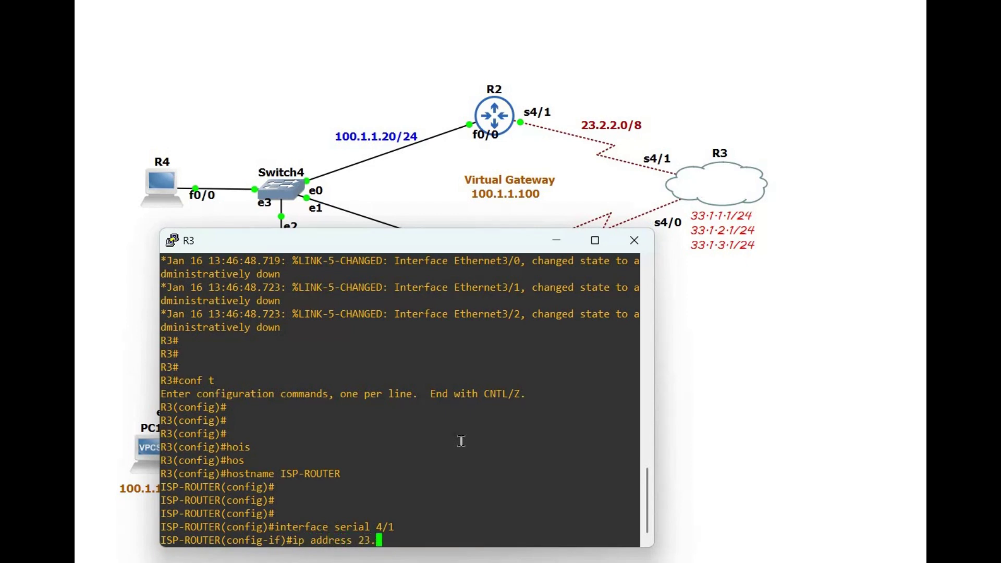
pyautogui.write('55.0.0.0')
pyautogui.press('Return')
pyautogui.write('no sh')
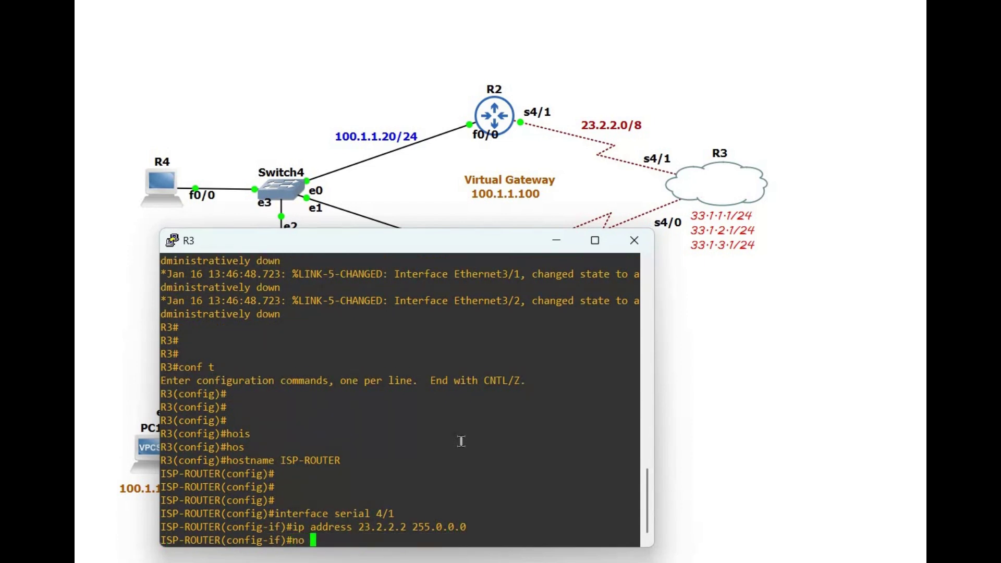
pyautogui.press('Tab')
pyautogui.press('Return')
pyautogui.write('exit')
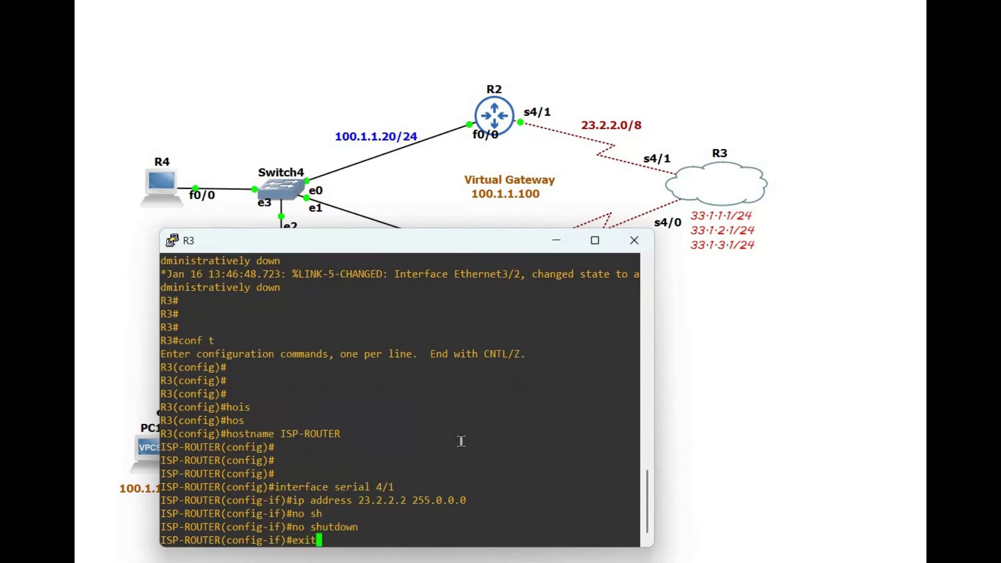
pyautogui.press('Return')
pyautogui.press('Return')
pyautogui.press('Return')
pyautogui.press('Return')
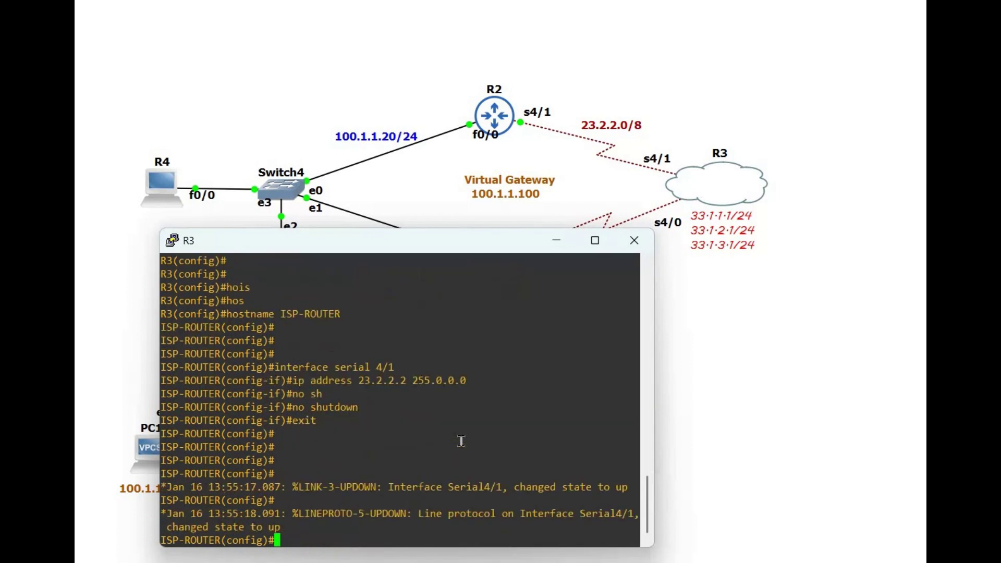
# Step: Configure ISP-ROUTER's Serial 4/0 with 13.1.1.2 255.0.0.0 and no shutdown
pyautogui.write('int')
pyautogui.press('Tab')
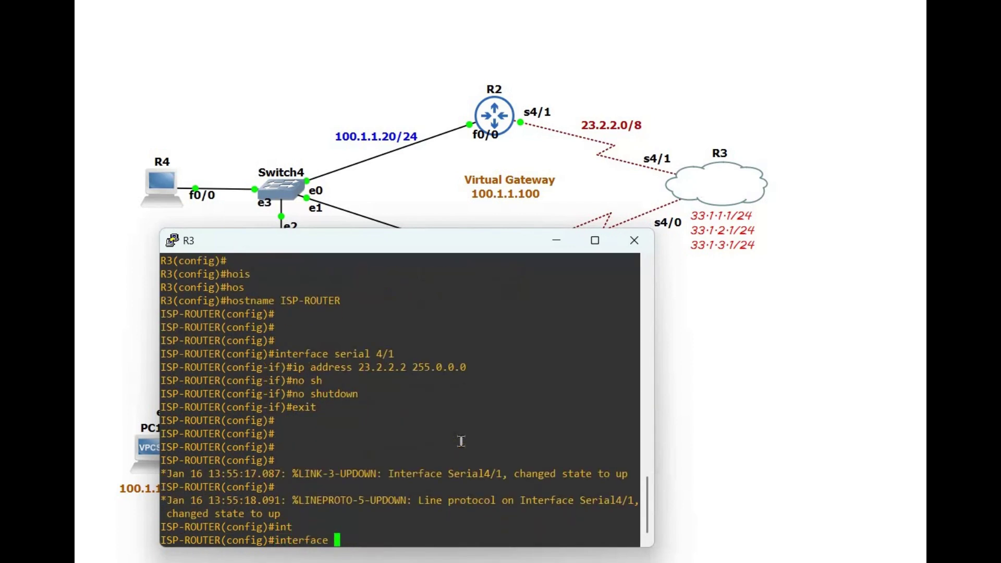
pyautogui.write('seri')
pyautogui.press('Tab')
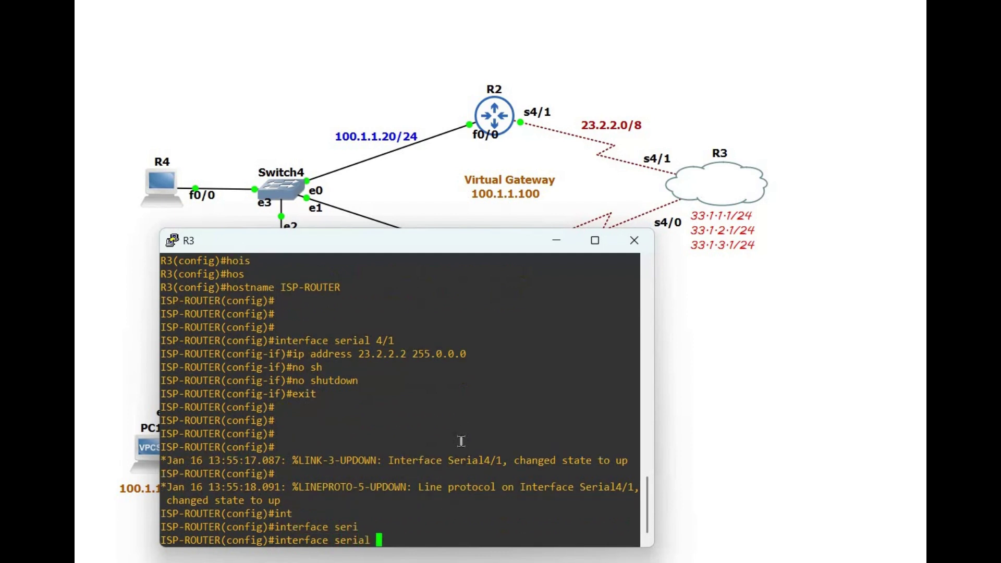
pyautogui.write('4/0')
pyautogui.press('Return')
pyautogui.write('ip ')
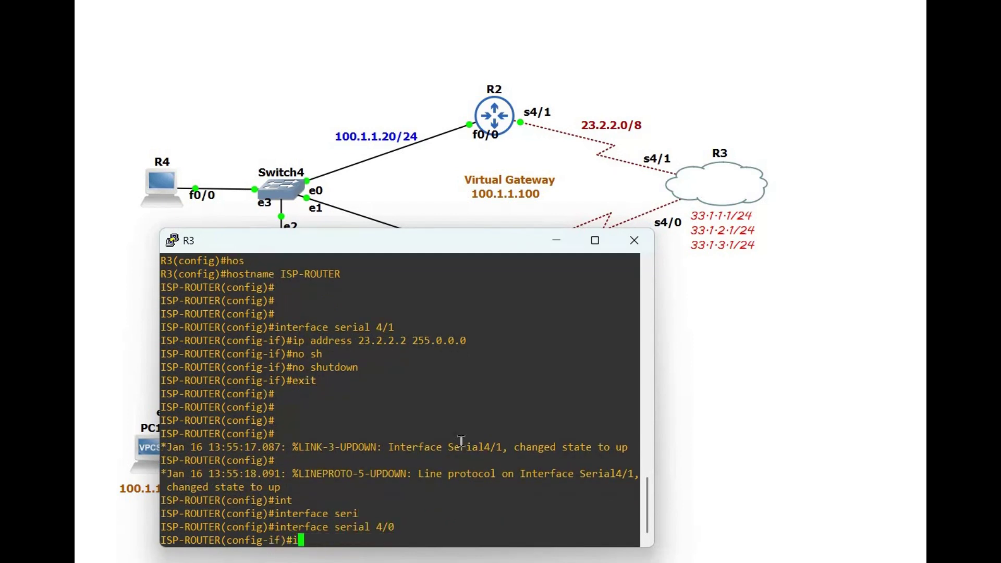
pyautogui.write('address')
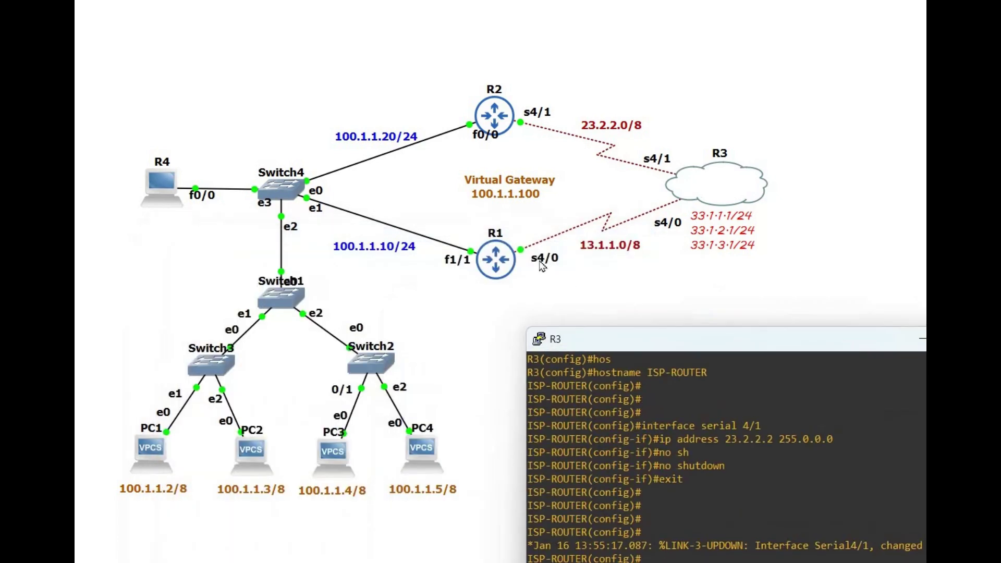
pyautogui.moveTo(835, 350); pyautogui.dragTo(538, 251)
pyautogui.write('13.')
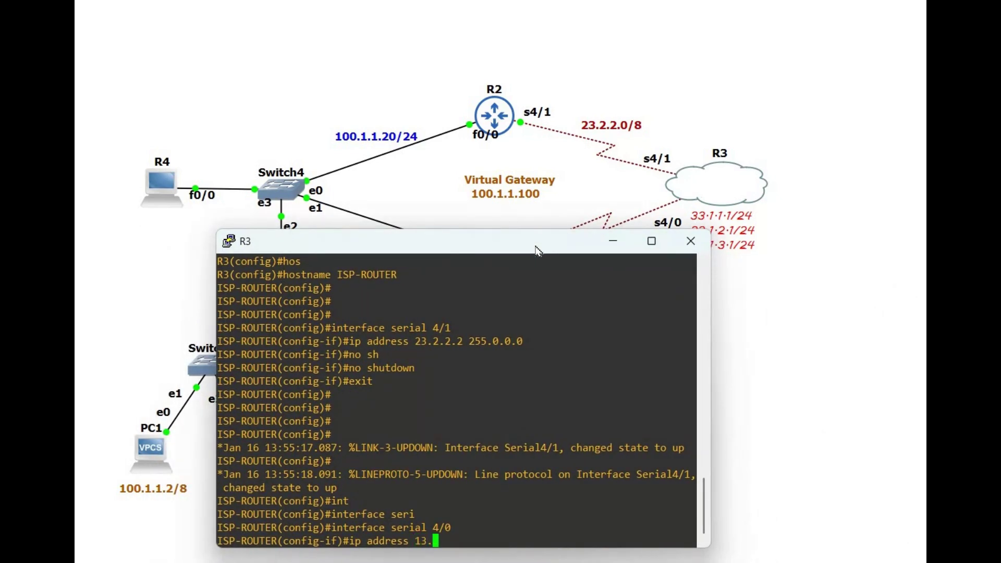
pyautogui.write('1.1.2 255.0.0.0')
pyautogui.press('Return')
pyautogui.write('no sh')
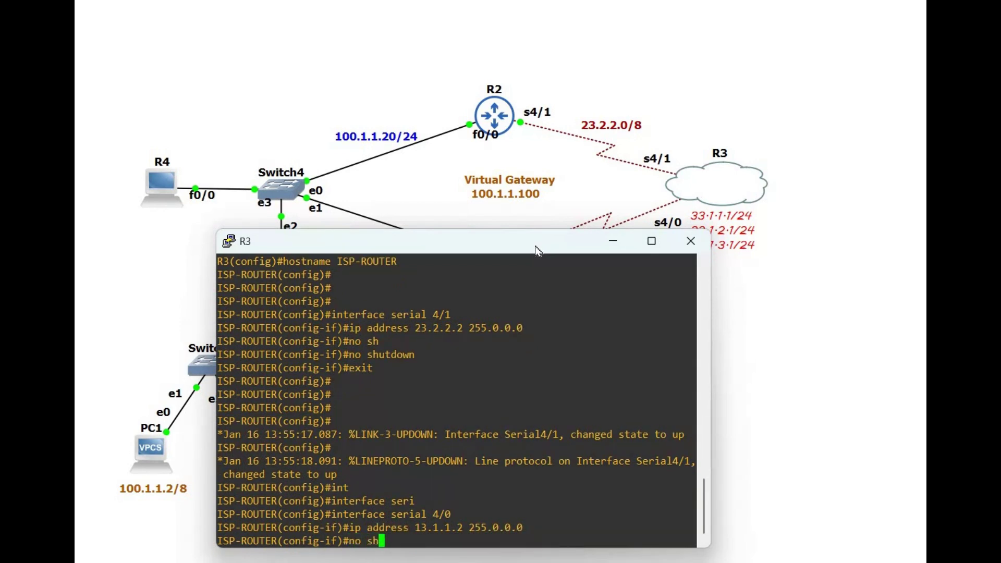
pyautogui.press('Tab')
pyautogui.press('Return')
pyautogui.write('exit')
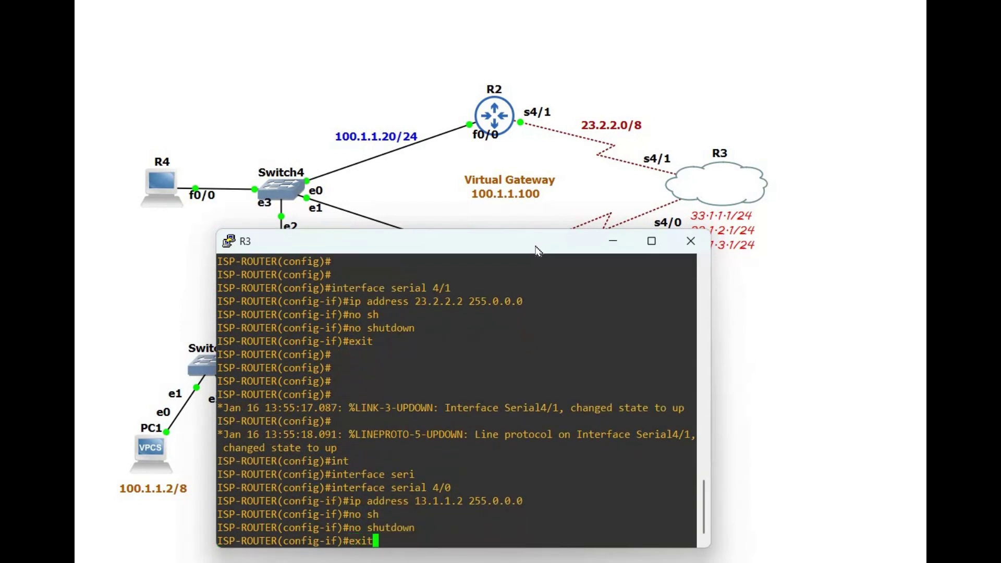
pyautogui.press('Return')
pyautogui.press('Return')
pyautogui.press('Return')
pyautogui.press('Return')
pyautogui.press('Return')
pyautogui.press('Return')
pyautogui.press('Return')
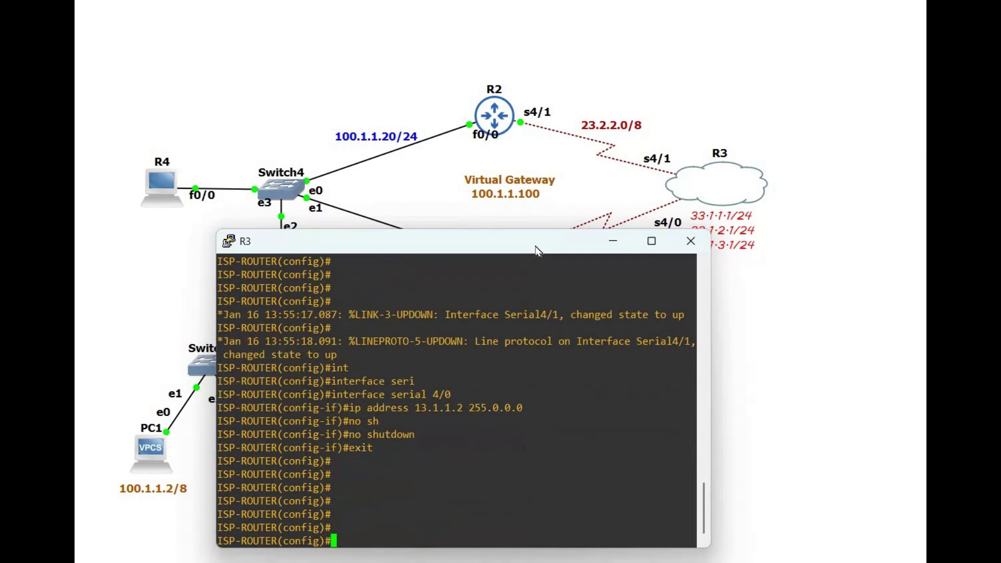
pyautogui.moveTo(417, 241); pyautogui.dragTo(331, 195)
pyautogui.press('Return')
pyautogui.press('Return')
pyautogui.press('Return')
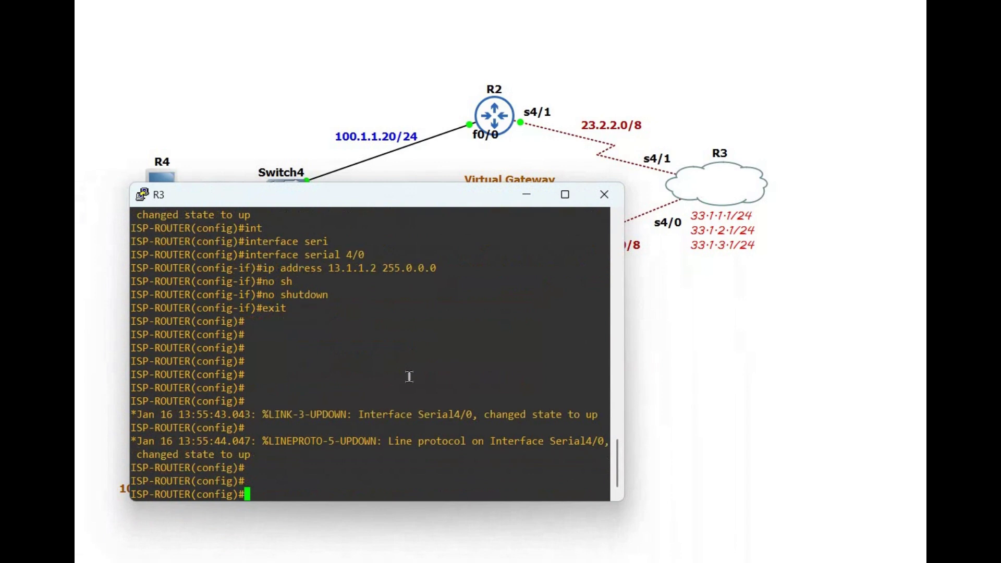
# Step: Create Loopback1 on R3 with address 33.1.1.1 255.255.255.0
pyautogui.write('int')
pyautogui.press('Tab')
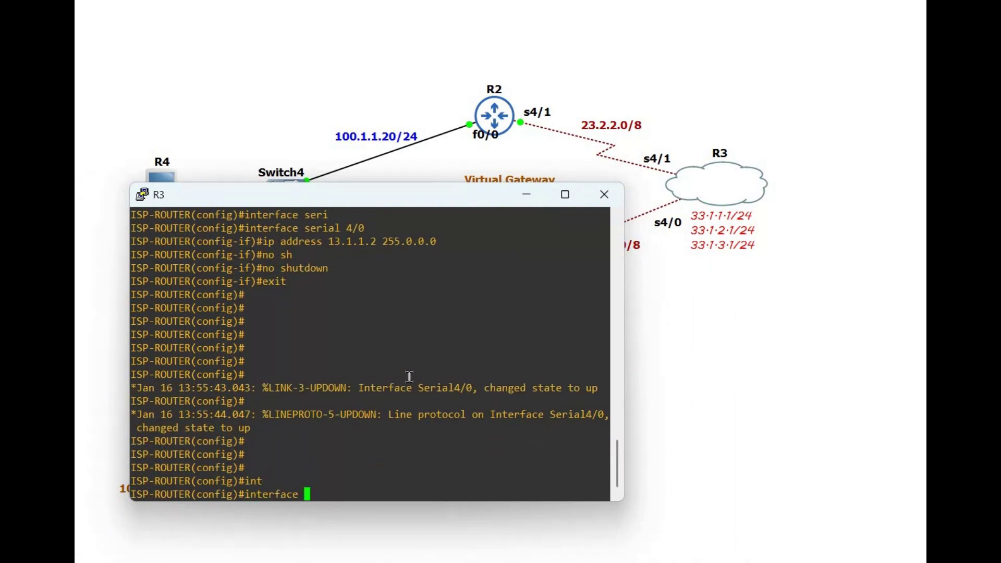
pyautogui.write('loo')
pyautogui.press('Tab')
pyautogui.write('1')
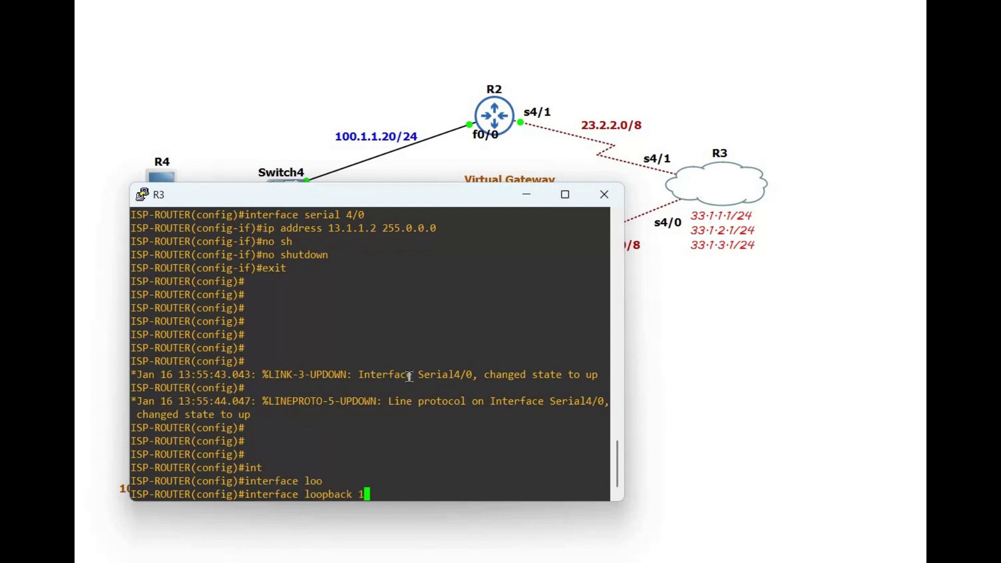
pyautogui.press('Return')
pyautogui.write('ip addre')
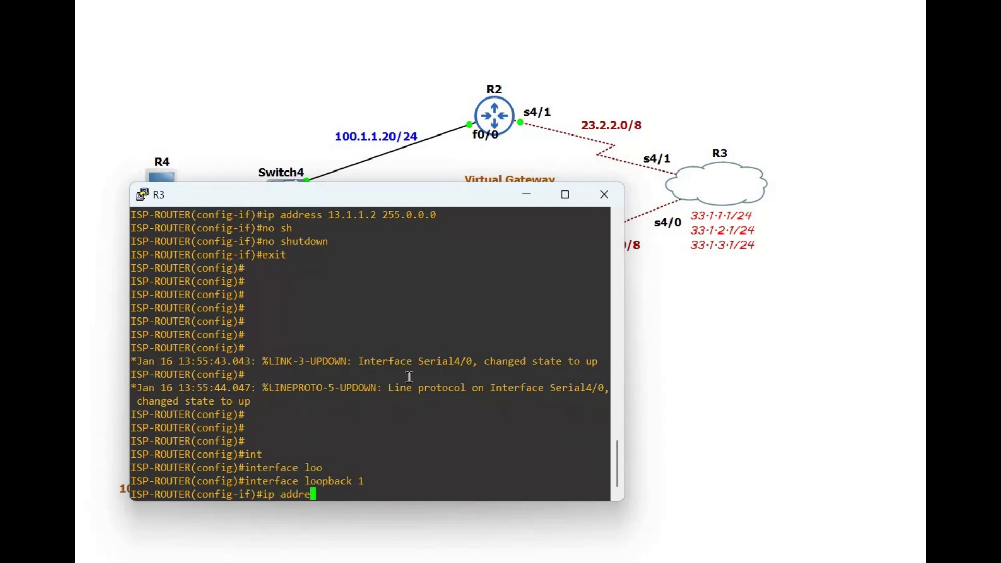
pyautogui.write('ss 33.')
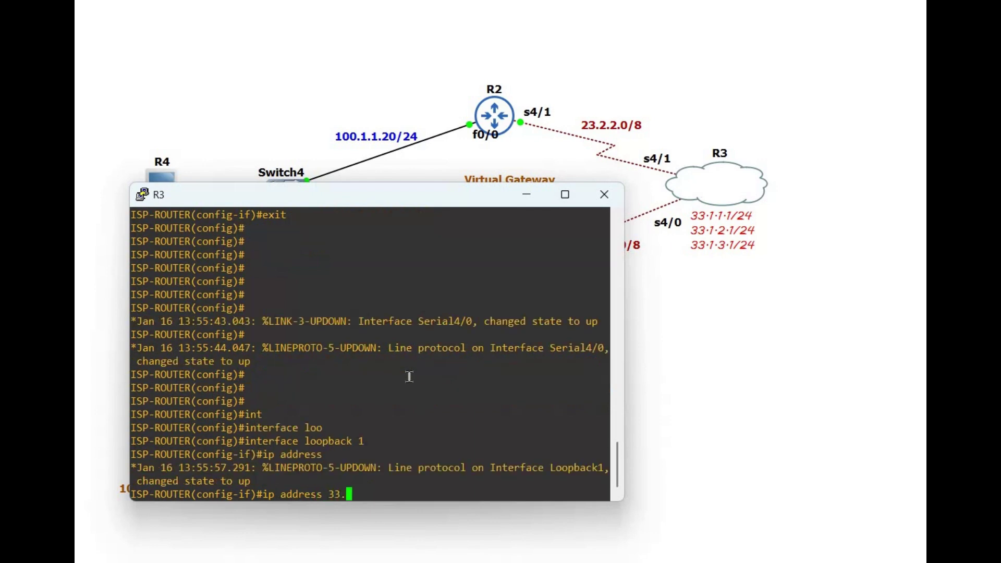
pyautogui.write('1.1.1 255.255.255.0')
pyautogui.press('Return')
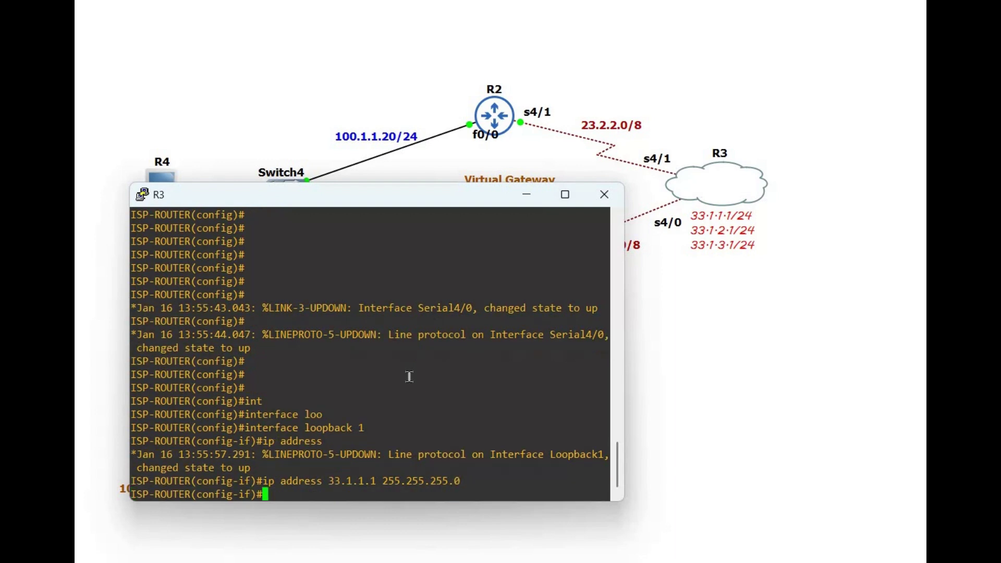
pyautogui.press('Return')
pyautogui.press('Return')
# Step: Create Loopback2 with address 33.1.2.1 255.255.255.0 by editing recalled commands
pyautogui.press('Up')
pyautogui.press('Up')
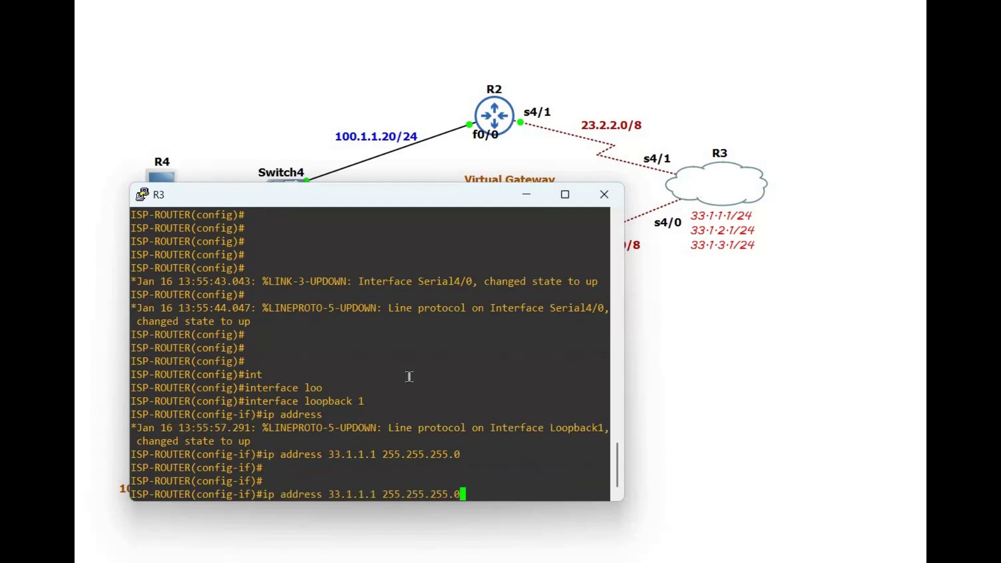
pyautogui.press('BackSpace')
pyautogui.write('2')
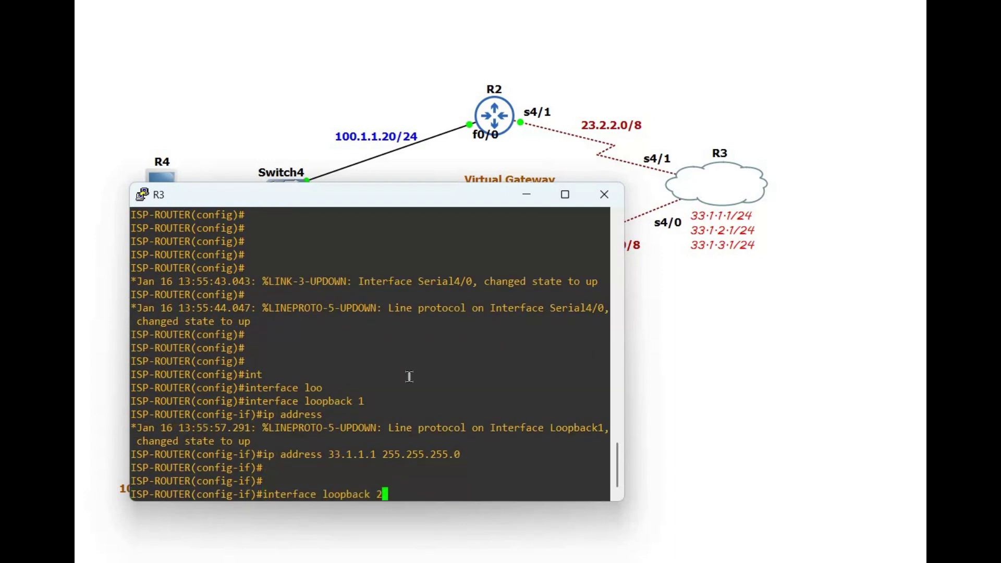
pyautogui.press('Return')
pyautogui.press('Up')
pyautogui.press('Up')
pyautogui.press('Left')
pyautogui.press('Left')
pyautogui.press('Left')
pyautogui.press('Left')
pyautogui.press('Left')
pyautogui.press('Left')
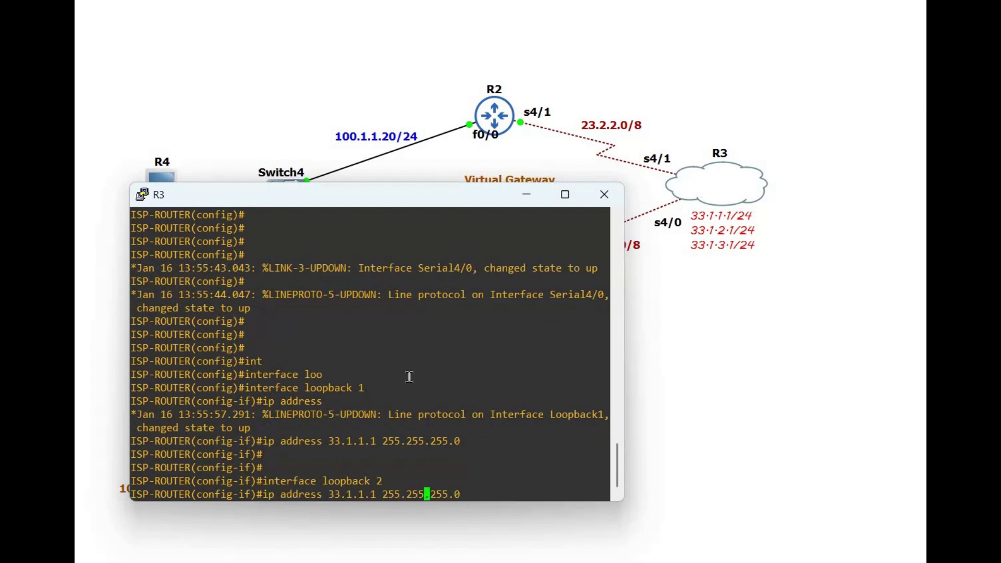
pyautogui.press('Left')
pyautogui.press('Left')
pyautogui.press('Left')
pyautogui.press('Left')
pyautogui.press('Left')
pyautogui.press('Left')
pyautogui.press('Left')
pyautogui.press('Left')
pyautogui.press('Left')
pyautogui.press('Left')
pyautogui.press('BackSpace')
pyautogui.write('2')
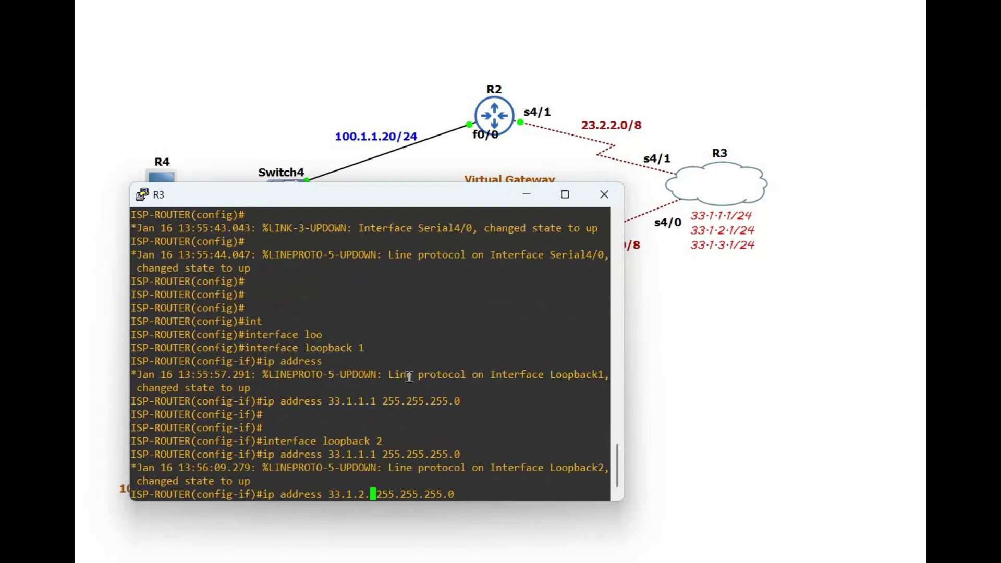
pyautogui.press('Return')
# Step: Create Loopback3 with address 33.1.3.1 255.255.255.0, then end configuration mode
pyautogui.press('Return')
pyautogui.press('Return')
pyautogui.press('Up')
pyautogui.press('Up')
pyautogui.press('Up')
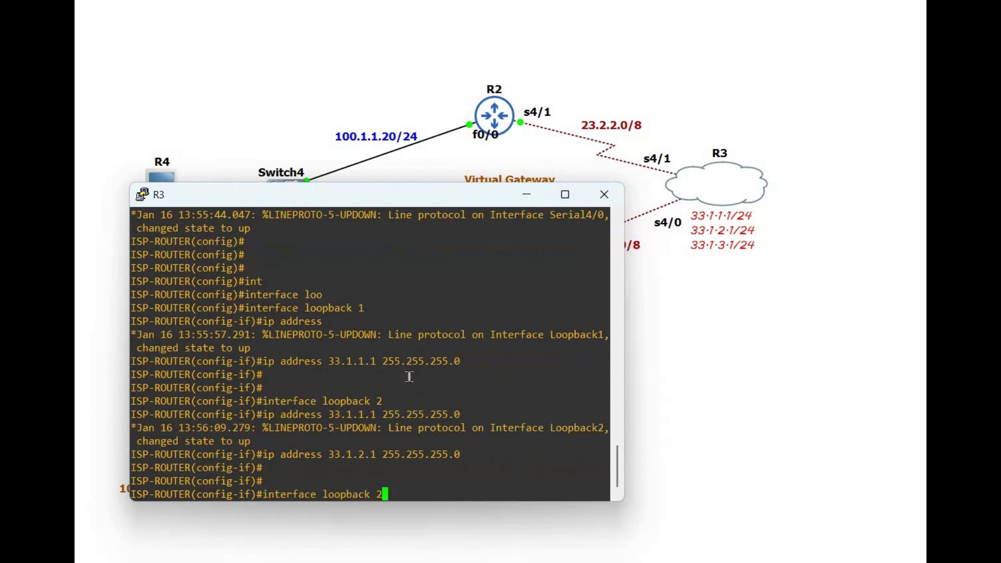
pyautogui.press('BackSpace')
pyautogui.write('3')
pyautogui.press('Return')
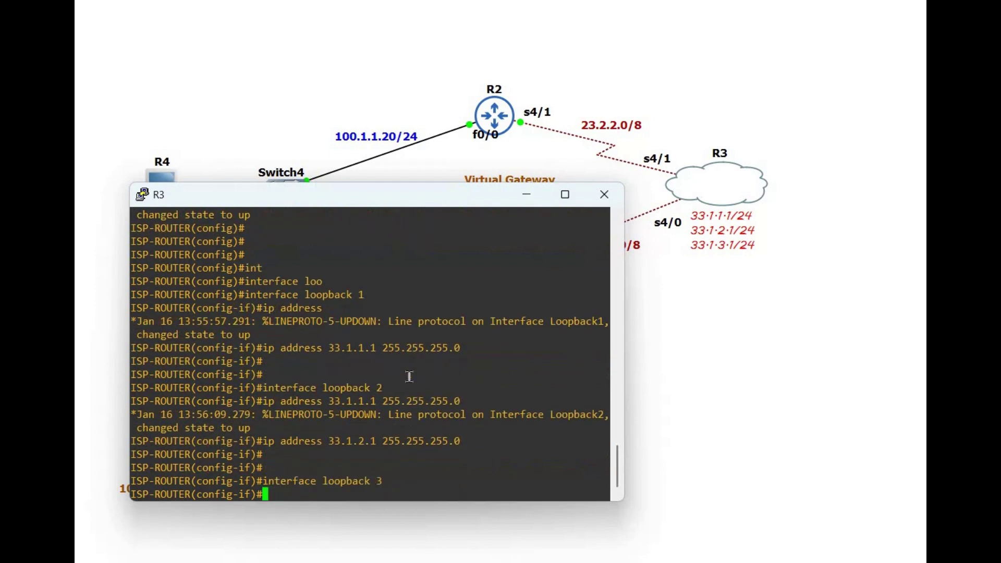
pyautogui.press('Up')
pyautogui.press('Up')
pyautogui.press('Left')
pyautogui.press('Left')
pyautogui.press('Left')
pyautogui.press('Left')
pyautogui.press('Left')
pyautogui.press('Left')
pyautogui.press('Left')
pyautogui.press('Left')
pyautogui.press('Left')
pyautogui.press('Left')
pyautogui.press('Left')
pyautogui.press('Left')
pyautogui.press('Left')
pyautogui.press('Left')
pyautogui.press('Left')
pyautogui.press('Left')
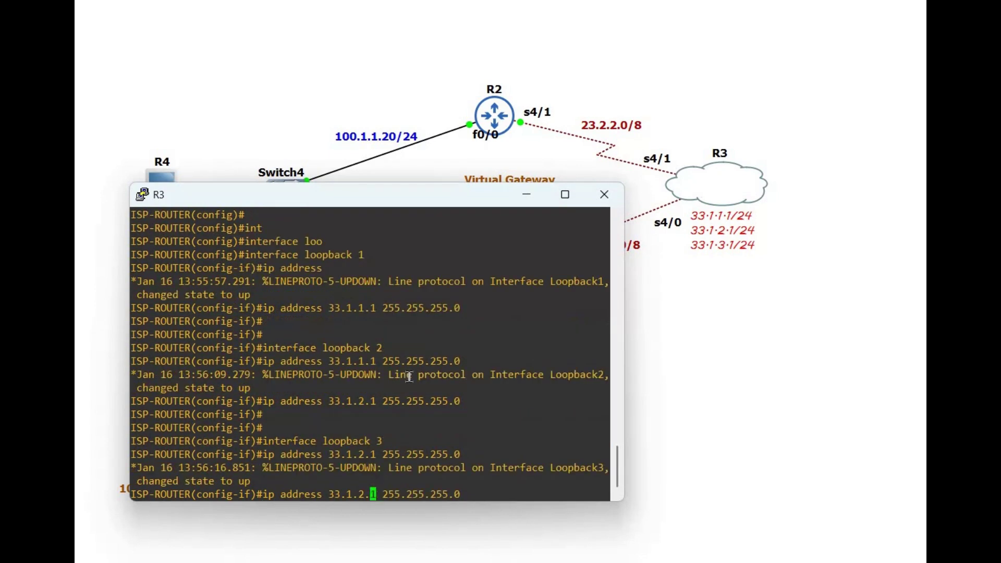
pyautogui.press('BackSpace')
pyautogui.write('3')
pyautogui.press('Return')
pyautogui.press('Return')
pyautogui.press('Return')
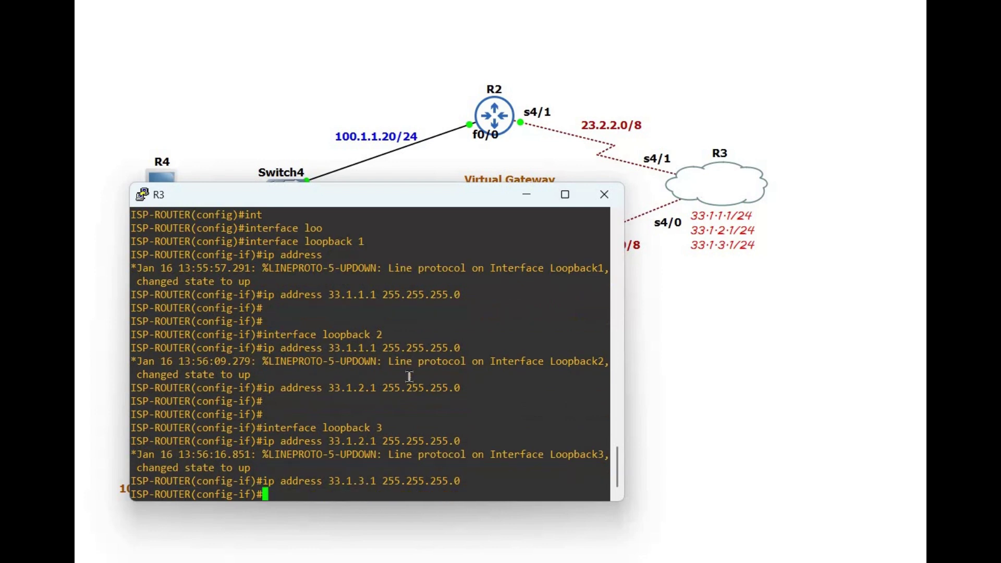
pyautogui.write('end')
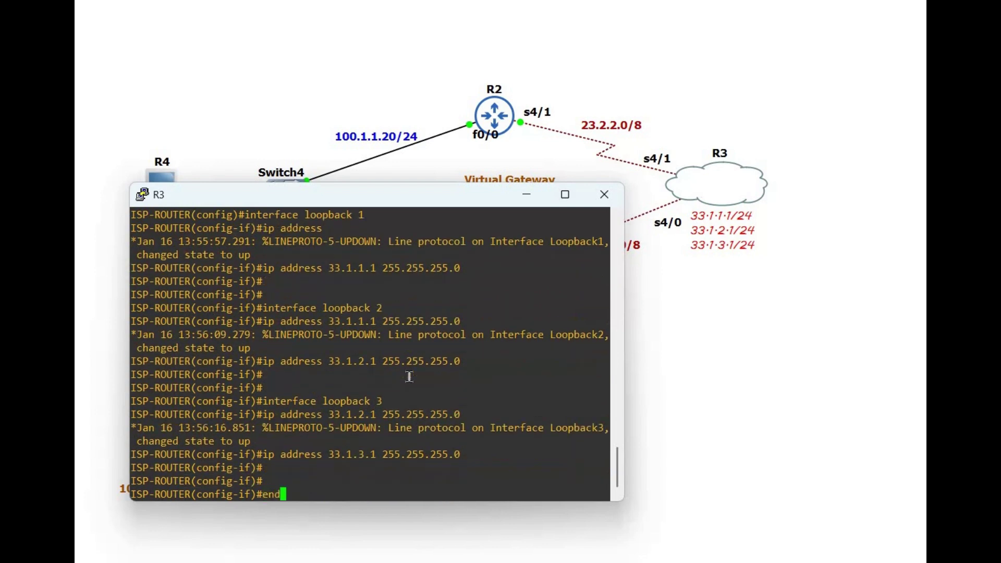
pyautogui.press('Return')
pyautogui.press('Return')
pyautogui.press('Return')
pyautogui.press('Return')
pyautogui.press('Return')
# Step: Run show ip int brief on R3 and page through the full interface list
pyautogui.write('show')
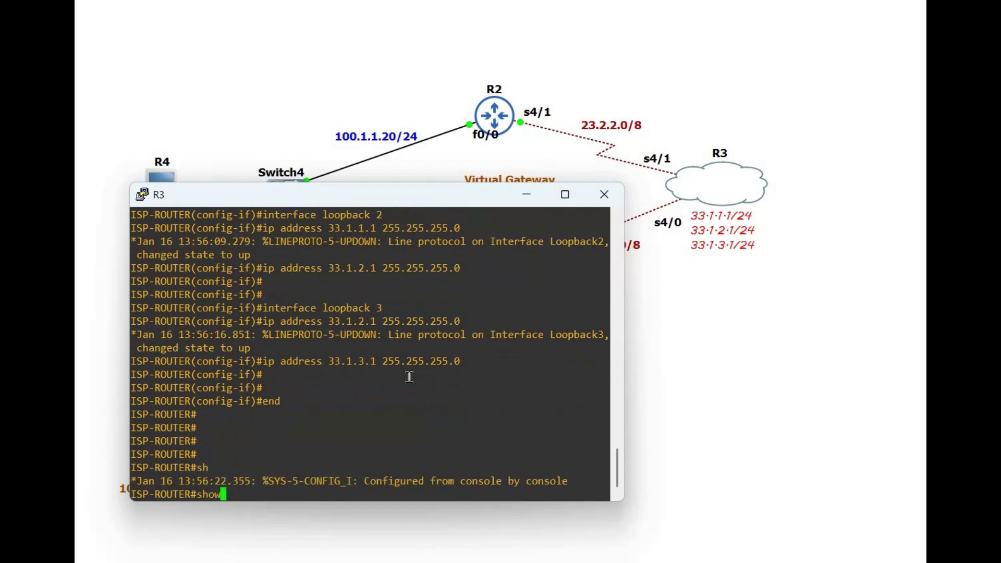
pyautogui.press('BackSpace')
pyautogui.press('BackSpace')
pyautogui.press('BackSpace')
pyautogui.write('sho')
pyautogui.press('BackSpace')
pyautogui.press('BackSpace')
pyautogui.press('BackSpace')
pyautogui.write('show ip int bri')
pyautogui.press('Return')
pyautogui.press('space')
pyautogui.press('space')
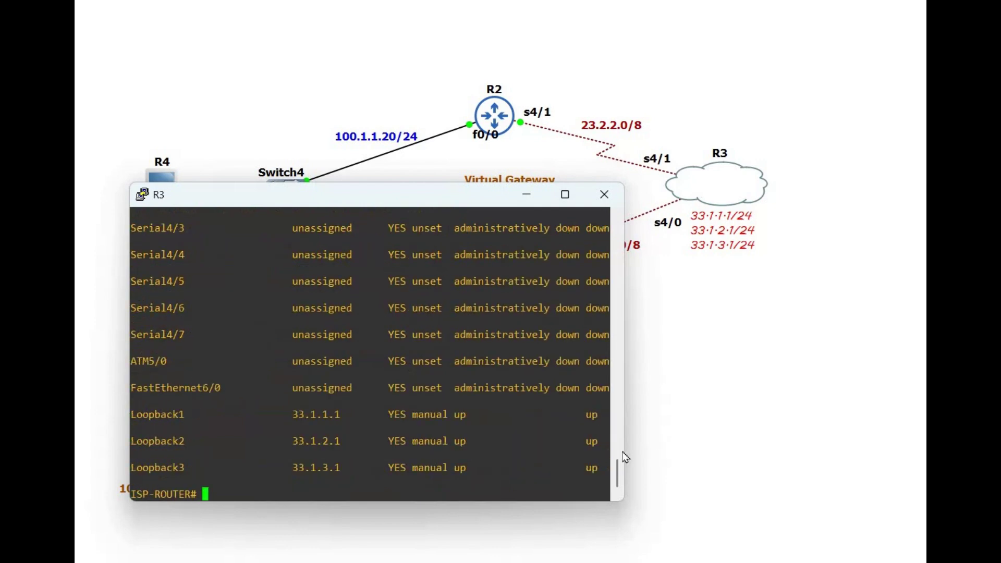
# Step: Highlight the Loopback 1–3 and Serial4/0, Serial4/1 rows, then close R3's console
pyautogui.moveTo(605, 483); pyautogui.dragTo(133, 416)
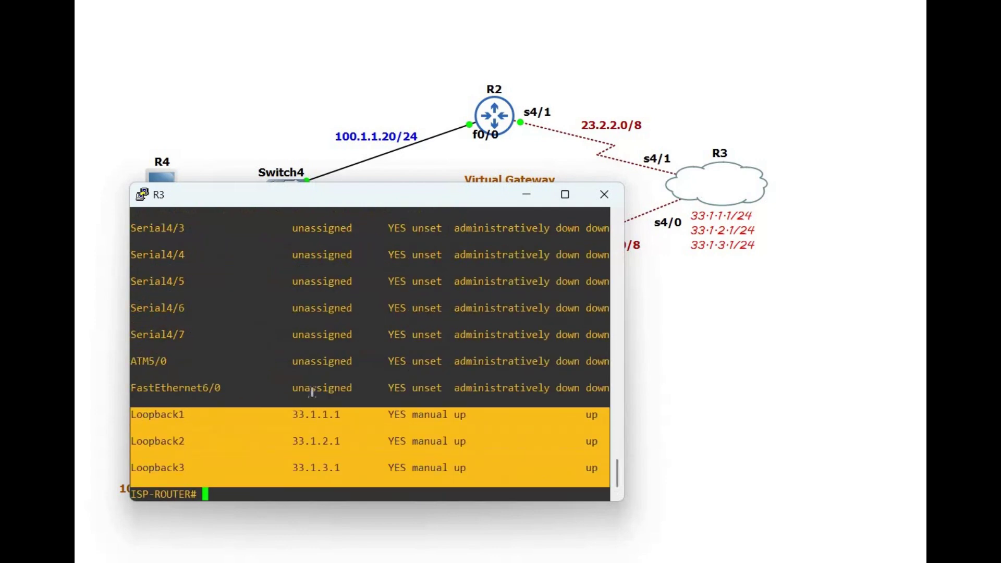
pyautogui.scroll(7, 312, 392)
pyautogui.scroll(-5, 498, 461)
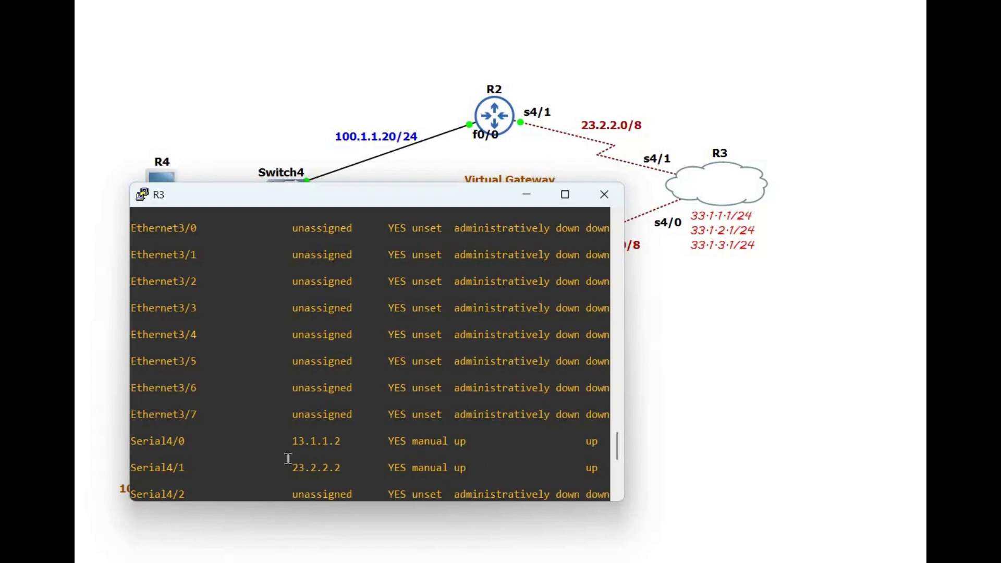
pyautogui.moveTo(138, 449); pyautogui.dragTo(490, 468)
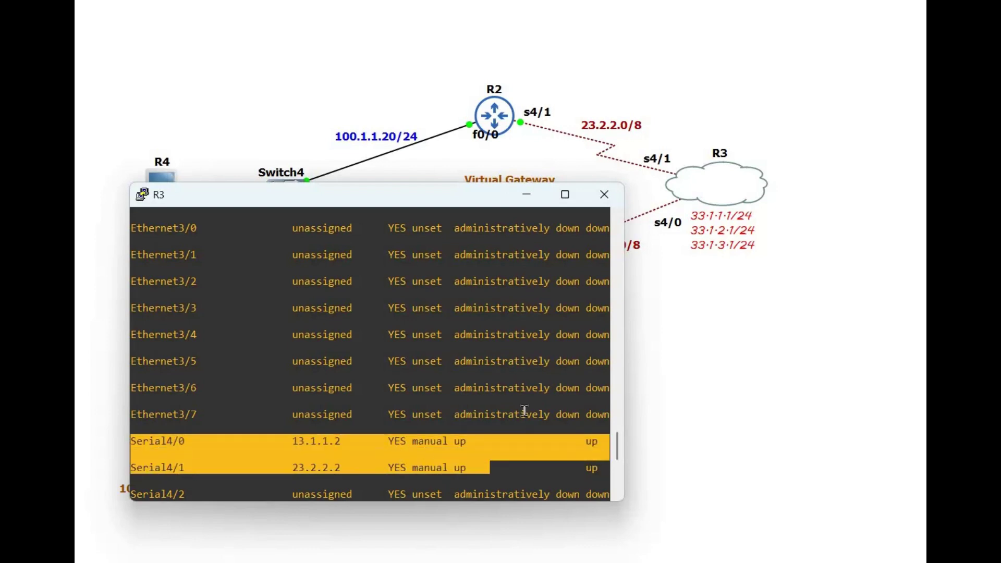
pyautogui.click(499, 318)
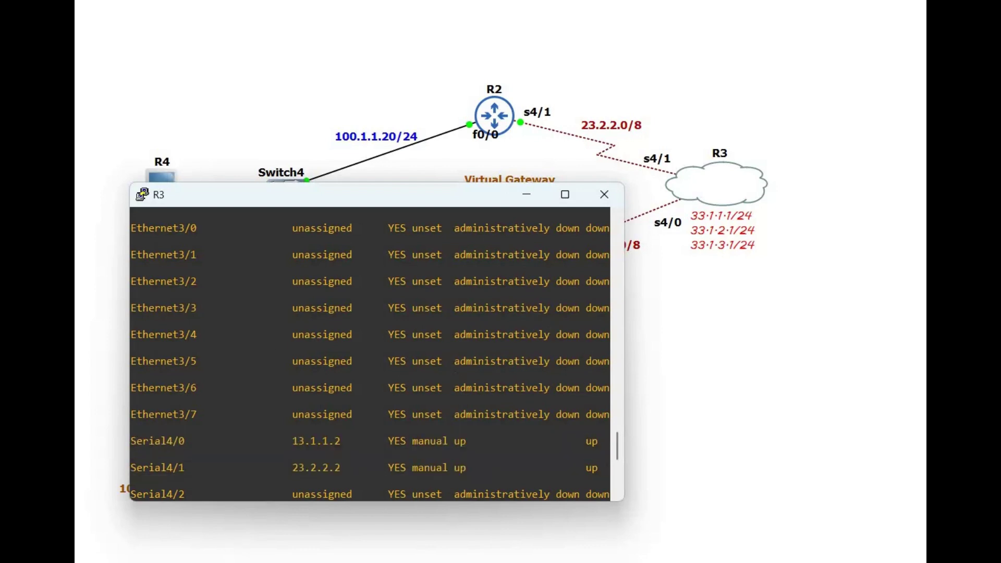
pyautogui.click(659, 384)
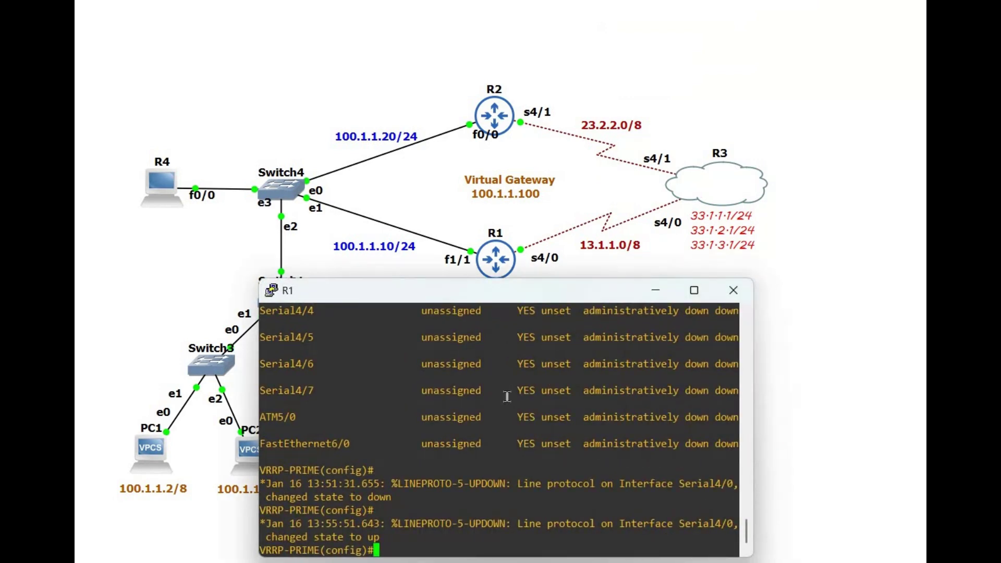
# Step: Add R1's default route 0.0.0.0 0.0.0.0 via serial 4/0, exit, and switch to R2
pyautogui.press('Return')
pyautogui.press('Return')
pyautogui.press('Return')
pyautogui.press('Return')
pyautogui.press('Return')
pyautogui.press('Return')
pyautogui.press('Return')
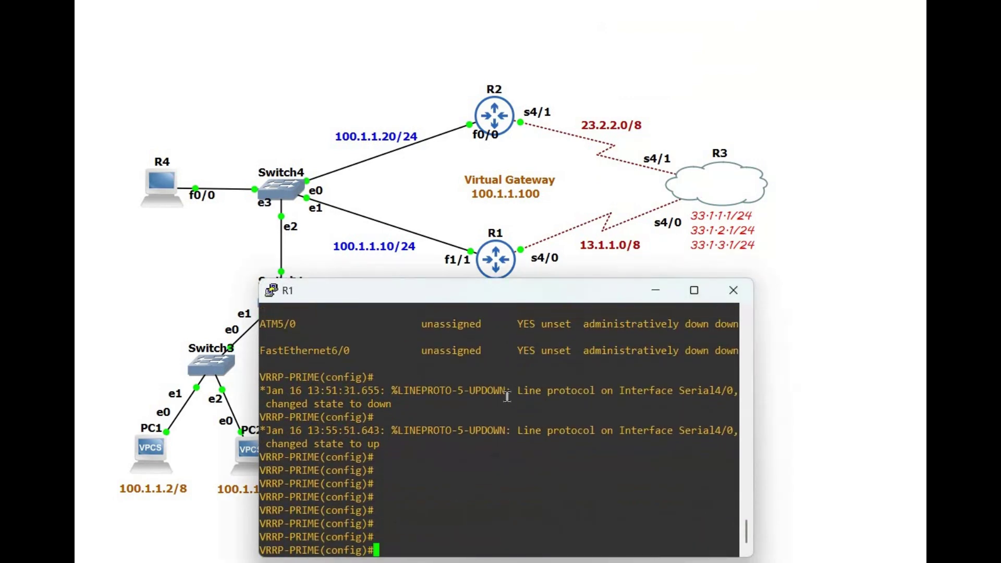
pyautogui.write('ip route 0.0.0.0 0.0')
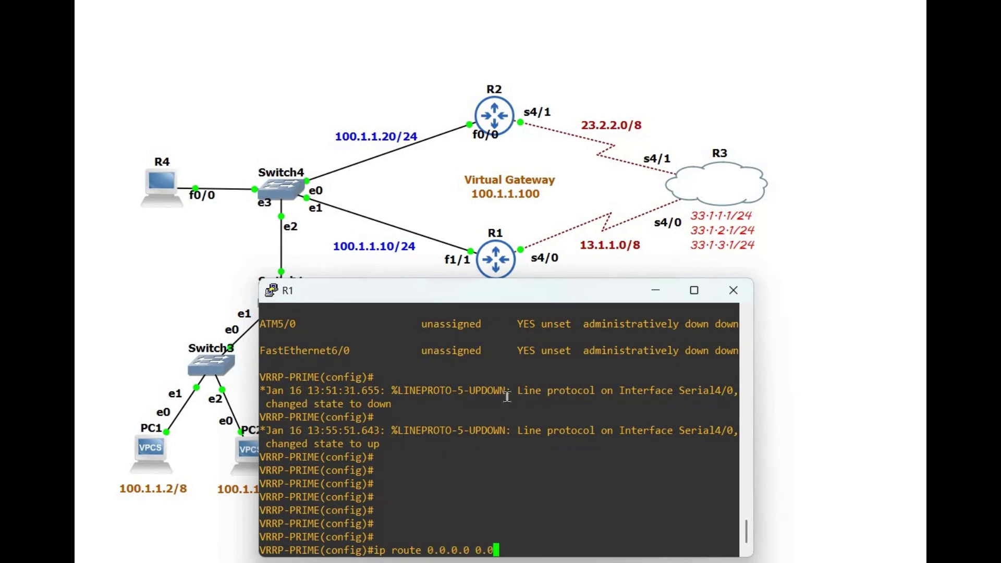
pyautogui.write('.0.0 serial 4/0')
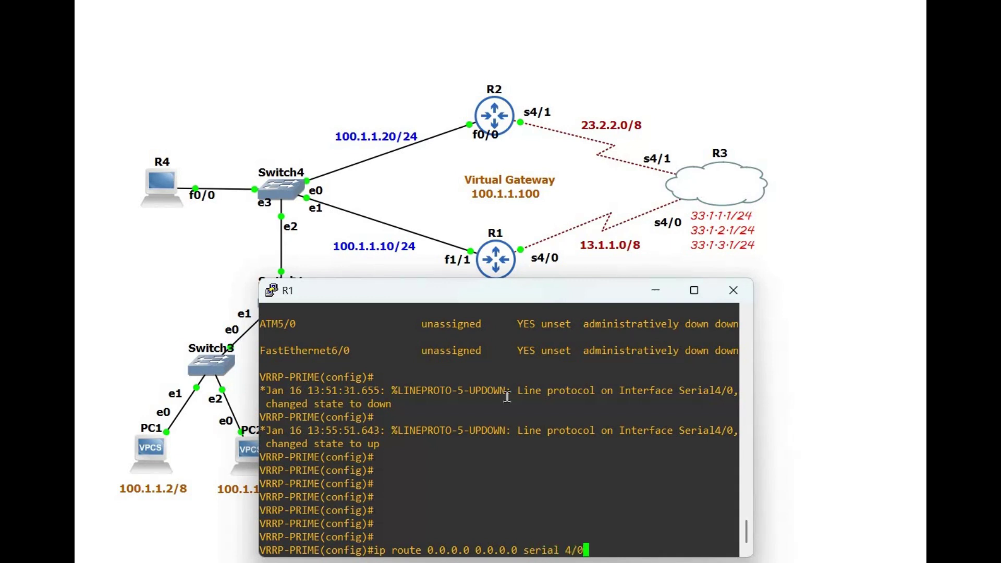
pyautogui.press('Return')
pyautogui.write('exit')
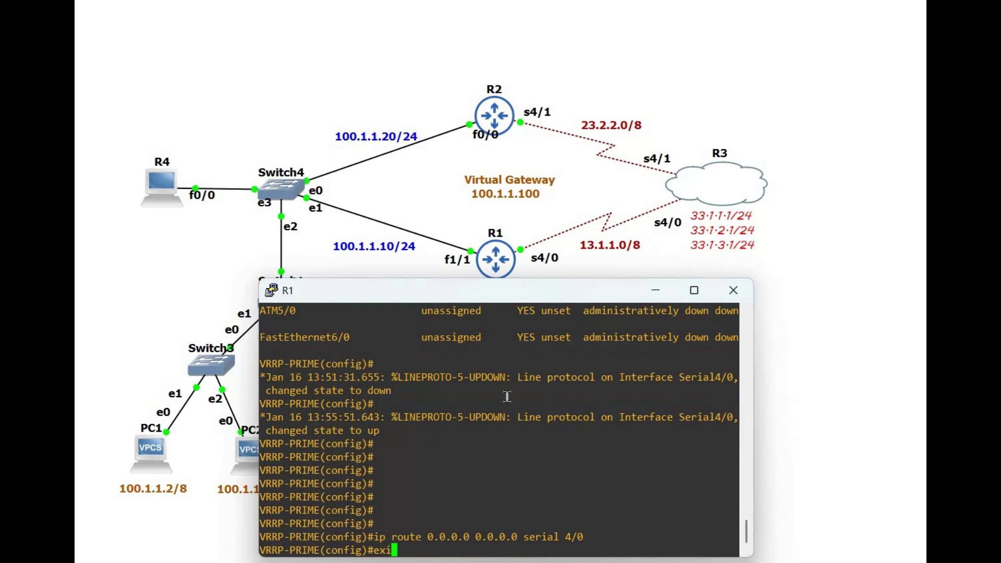
pyautogui.press('Return')
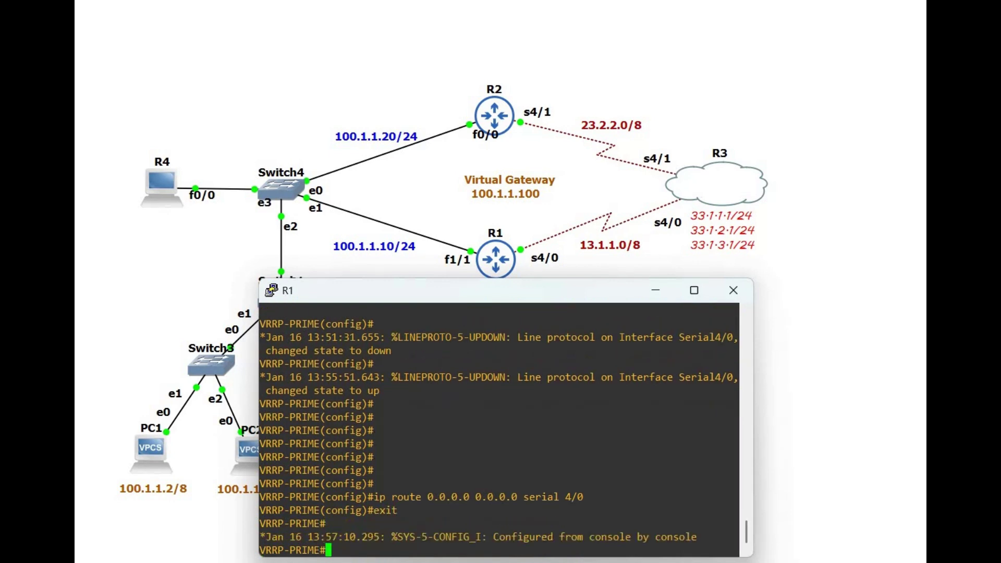
pyautogui.hotkey('alt', 'Tab')
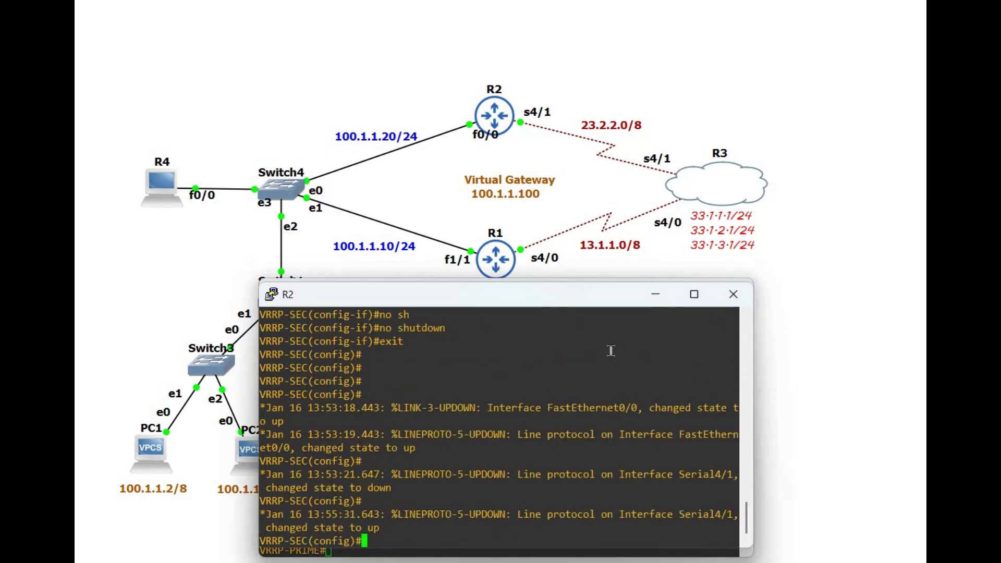
# Step: Add R2's default route 0.0.0.0 0.0.0.0 via serial 4/1 and exit configuration mode
pyautogui.moveTo(573, 303); pyautogui.dragTo(594, 278)
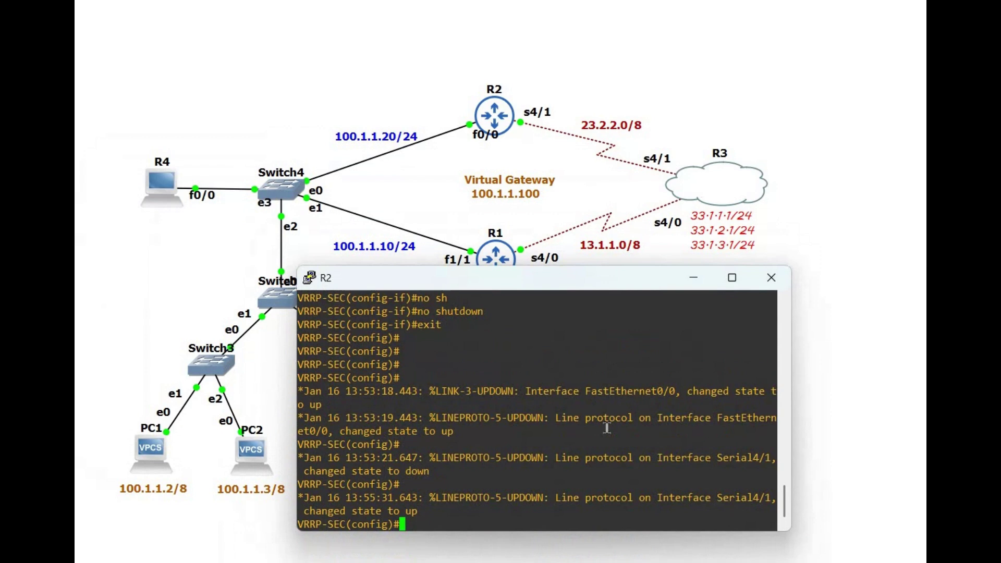
pyautogui.press('Return')
pyautogui.press('Return')
pyautogui.press('Return')
pyautogui.press('Return')
pyautogui.press('Return')
pyautogui.press('Return')
pyautogui.press('Return')
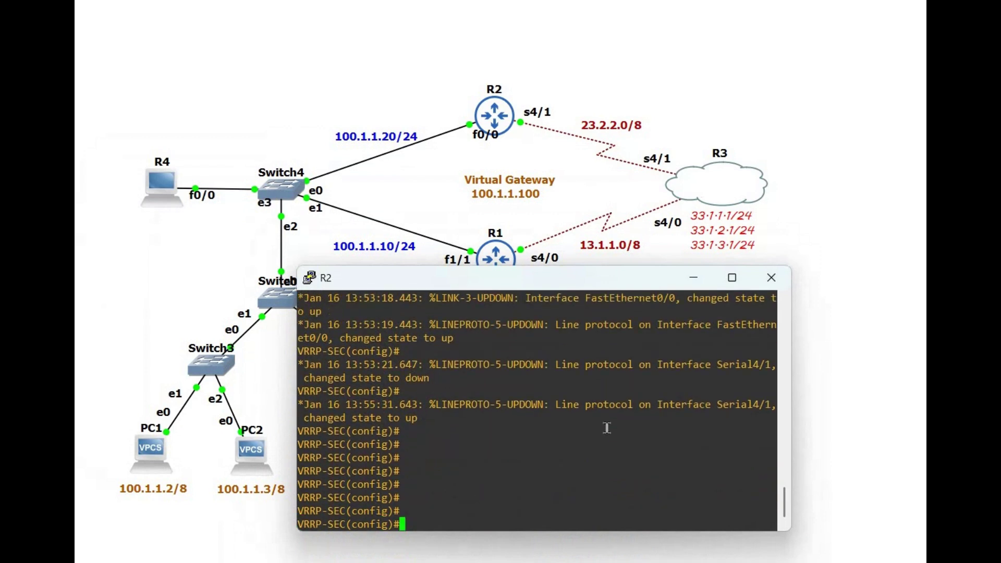
pyautogui.write('ip route 0.0.0.0 0.0.0.')
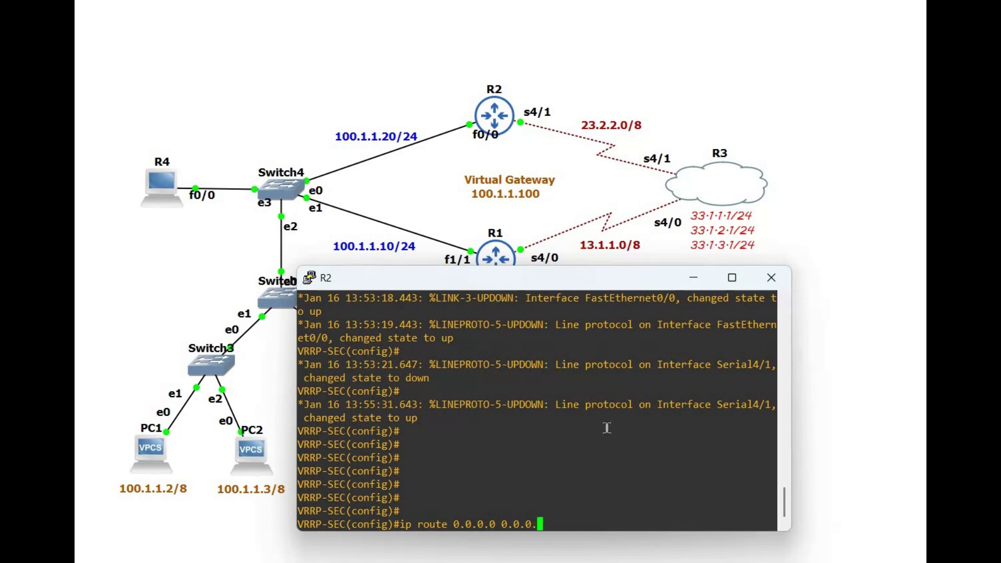
pyautogui.write('0 serial 4/1')
pyautogui.press('Return')
pyautogui.write('exit')
pyautogui.press('Return')
pyautogui.press('Return')
pyautogui.press('Return')
pyautogui.press('Return')
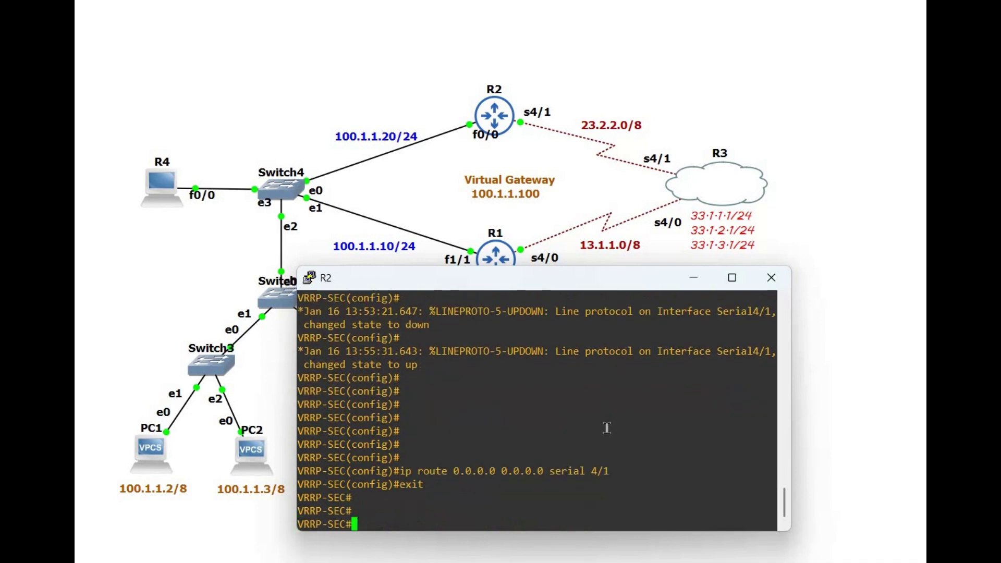
# Step: Run show ip route static on R2 and highlight the 0.0.0.0/0 Serial4/1 entry
pyautogui.write('dh')
pyautogui.press('BackSpace')
pyautogui.press('BackSpace')
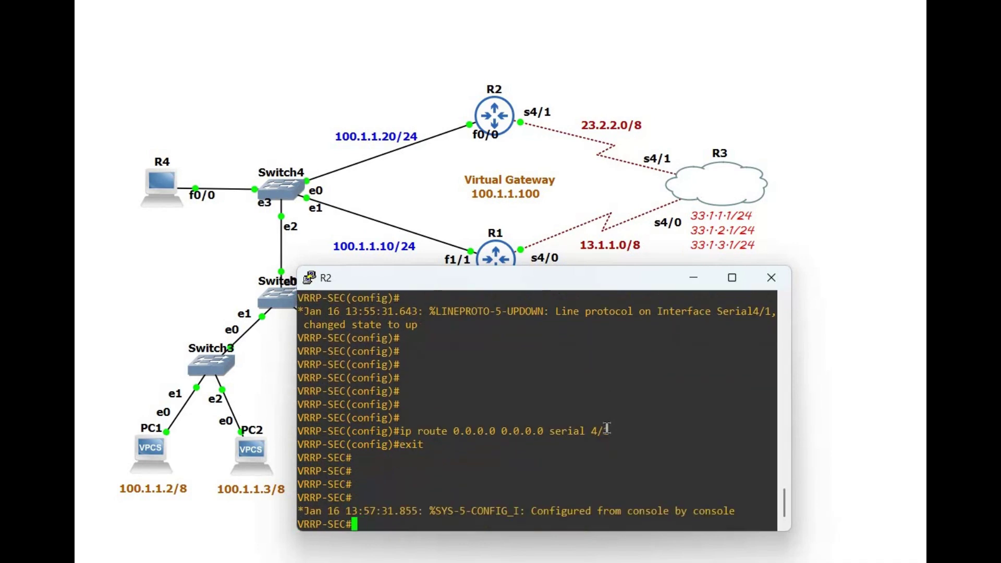
pyautogui.write('show ip route st')
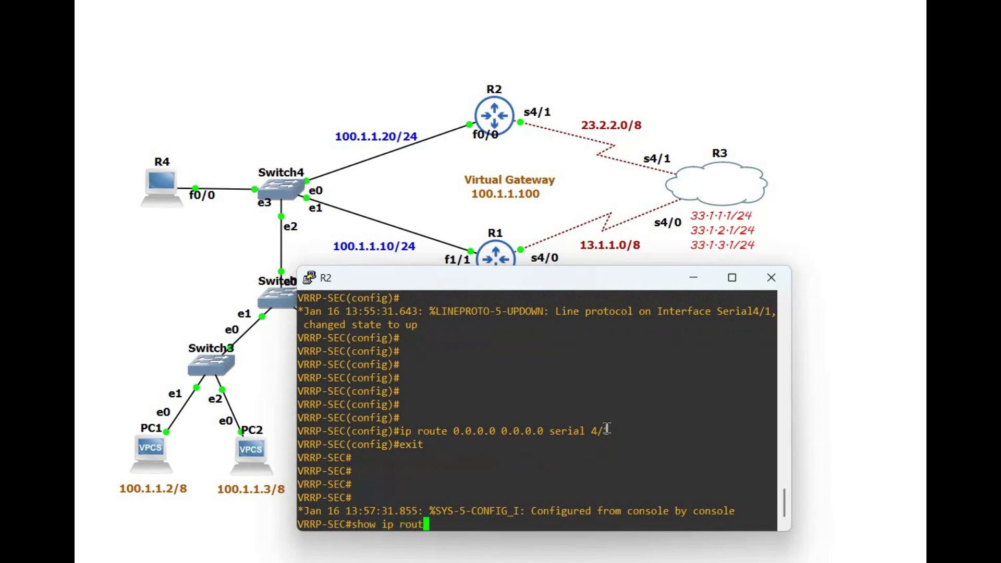
pyautogui.press('Tab')
pyautogui.press('Return')
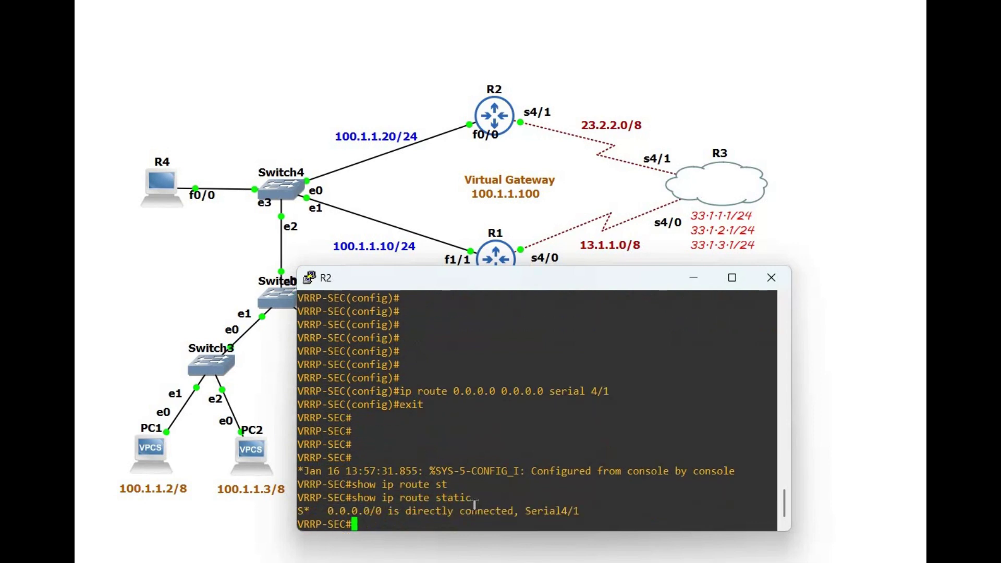
pyautogui.moveTo(464, 511); pyautogui.dragTo(412, 502)
# Step: Minimize R2's console, bring R3's console forward, move it down, and get a fresh prompt
pyautogui.click(663, 460)
pyautogui.click(698, 282)
pyautogui.hotkey('alt', 'Tab')
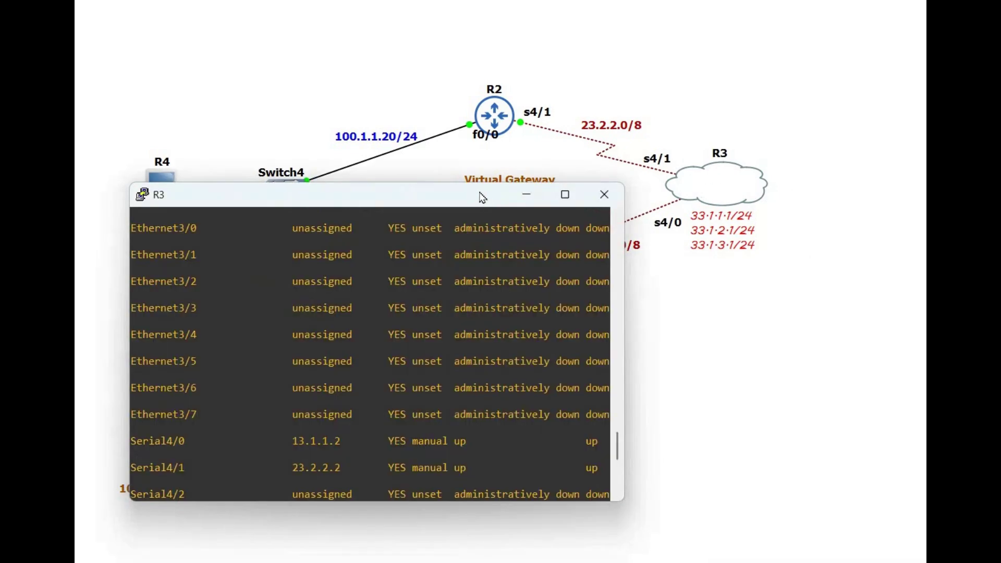
pyautogui.moveTo(365, 194); pyautogui.dragTo(372, 231)
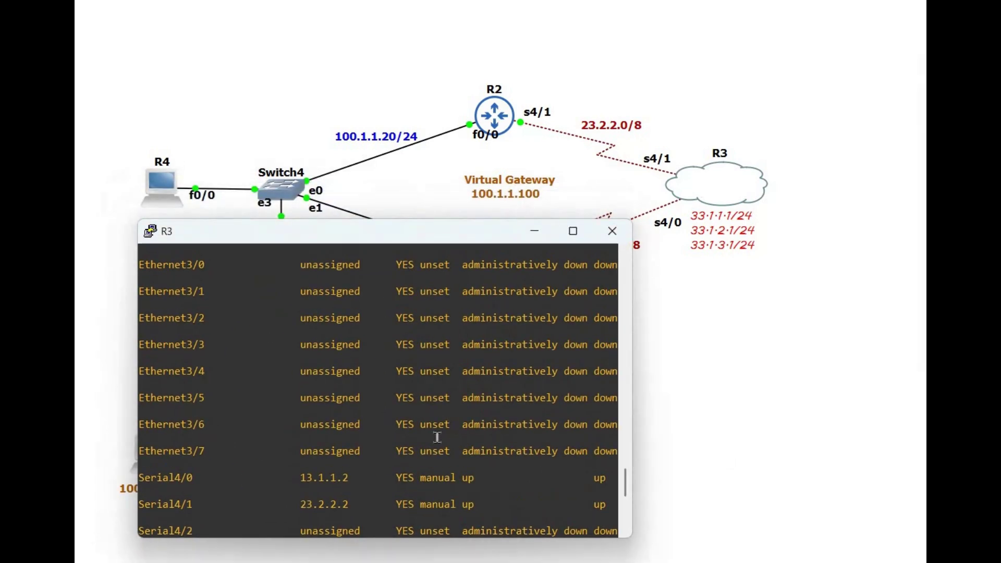
pyautogui.press('Return')
pyautogui.press('Return')
pyautogui.press('Return')
pyautogui.press('Return')
pyautogui.press('Return')
pyautogui.press('Return')
pyautogui.press('Return')
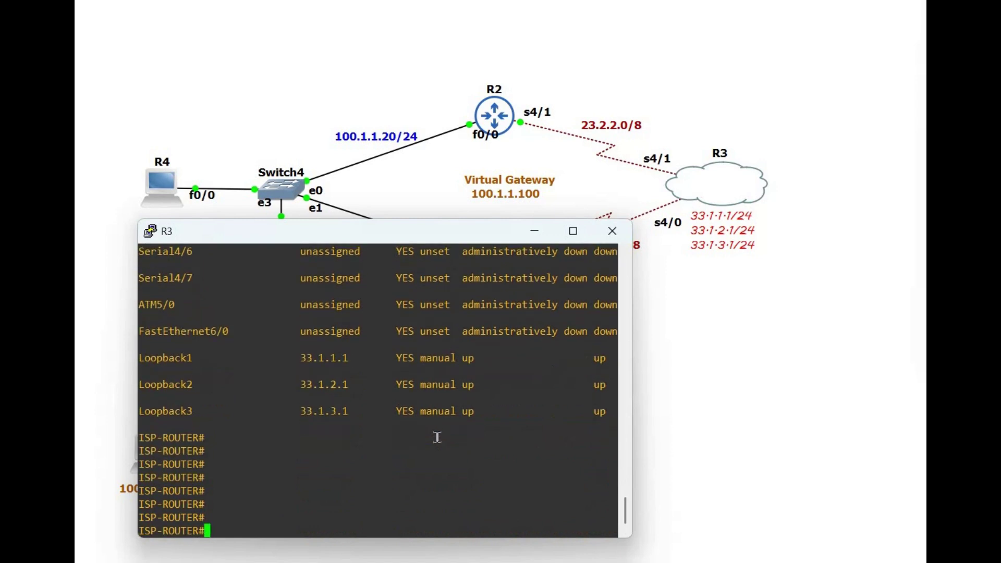
# Step: On R3, add static route 100.1.1.0 255.255.255.0 via serial 4/0, correcting a duplicated keyword
pyautogui.write('conf t')
pyautogui.press('Return')
pyautogui.press('Return')
pyautogui.press('Return')
pyautogui.press('Return')
pyautogui.press('Return')
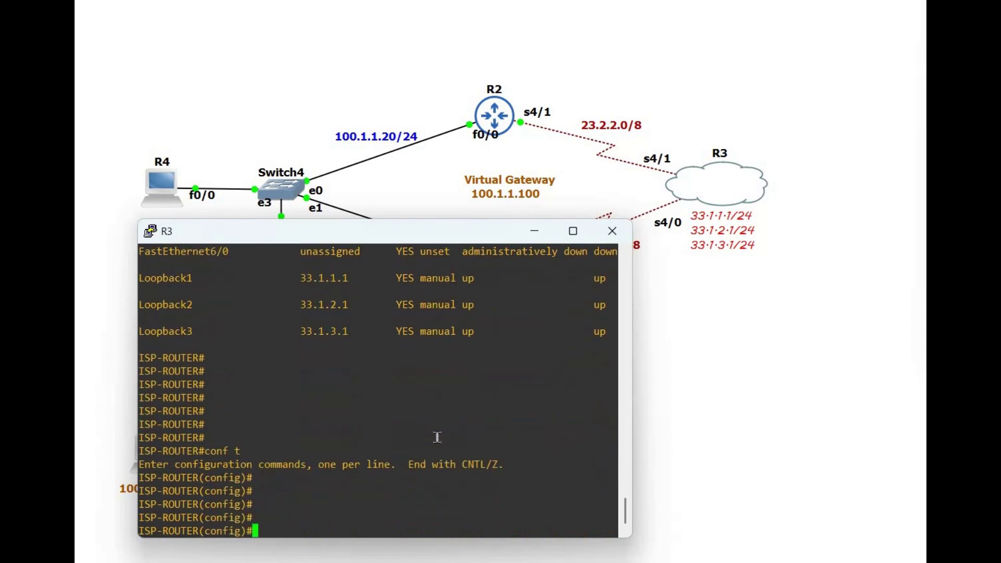
pyautogui.write('ip route 100.1.1.0 ')
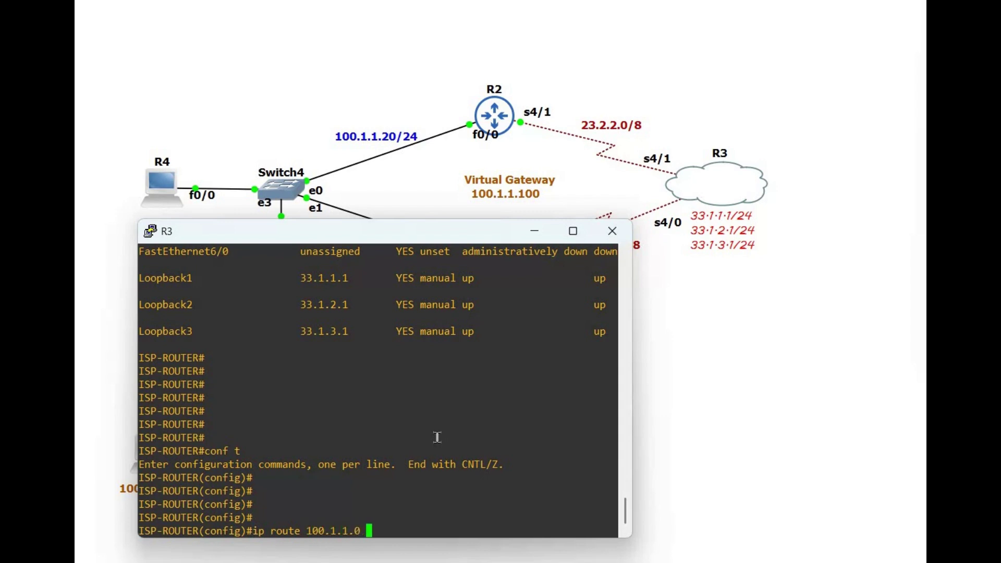
pyautogui.write('255.255.255.0 serial')
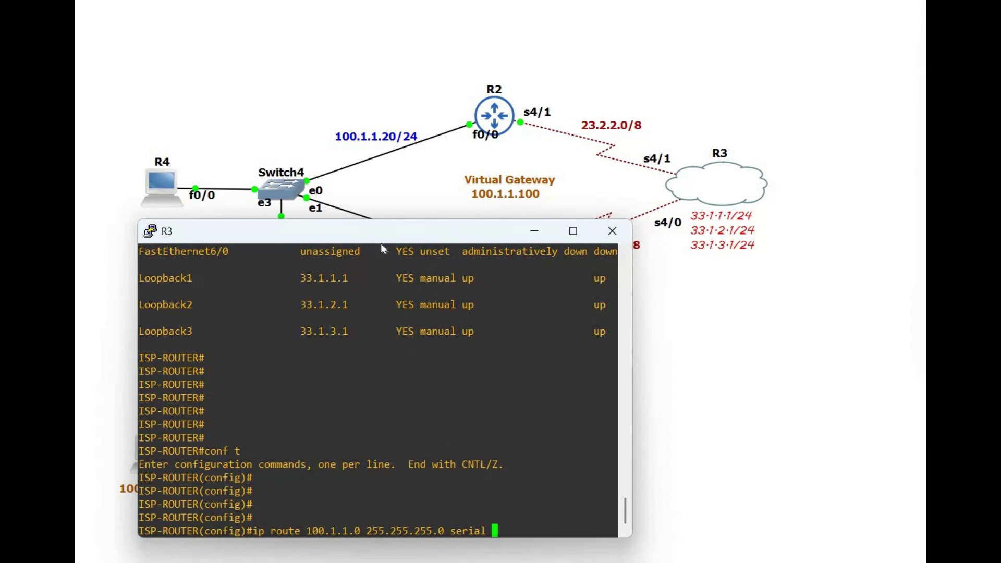
pyautogui.moveTo(451, 236); pyautogui.dragTo(369, 211)
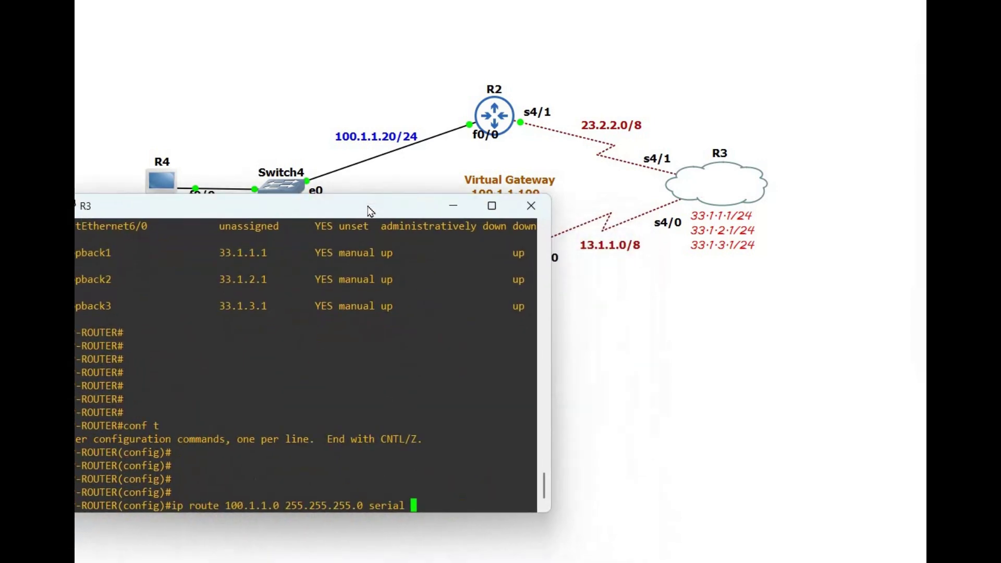
pyautogui.moveTo(511, 234); pyautogui.dragTo(512, 220)
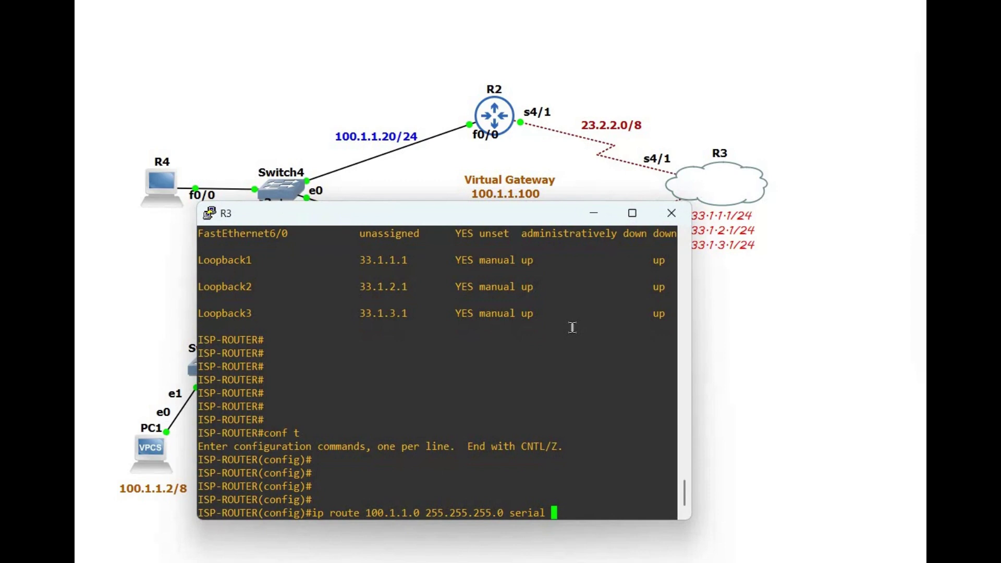
pyautogui.write('serial 4/0')
pyautogui.press('Return')
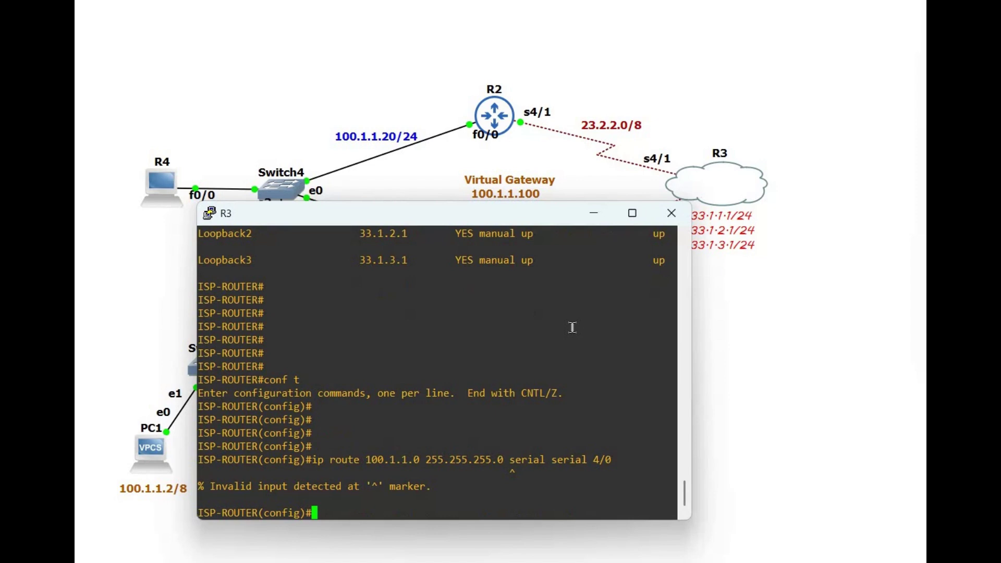
pyautogui.press('Up')
pyautogui.press('BackSpace')
pyautogui.press('BackSpace')
pyautogui.press('BackSpace')
pyautogui.press('BackSpace')
pyautogui.press('BackSpace')
pyautogui.press('BackSpace')
pyautogui.press('BackSpace')
pyautogui.press('BackSpace')
pyautogui.press('BackSpace')
pyautogui.press('BackSpace')
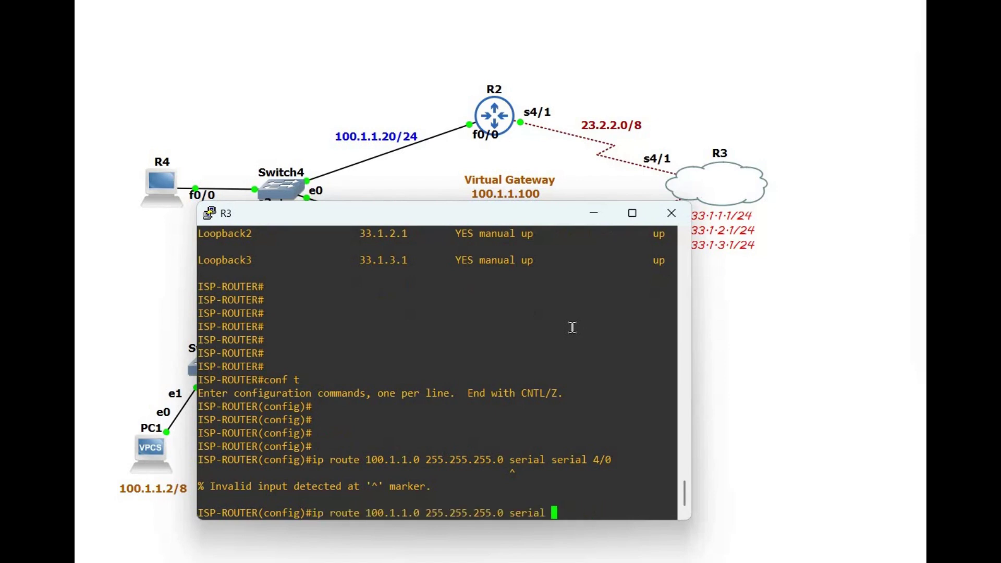
pyautogui.write('4/0')
pyautogui.press('Return')
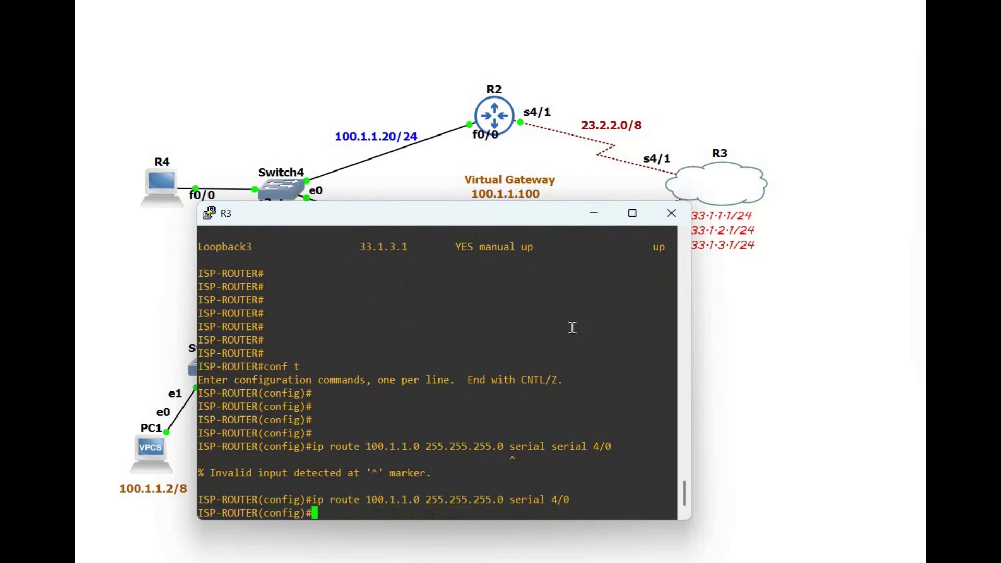
pyautogui.press('Return')
pyautogui.press('Return')
pyautogui.press('Return')
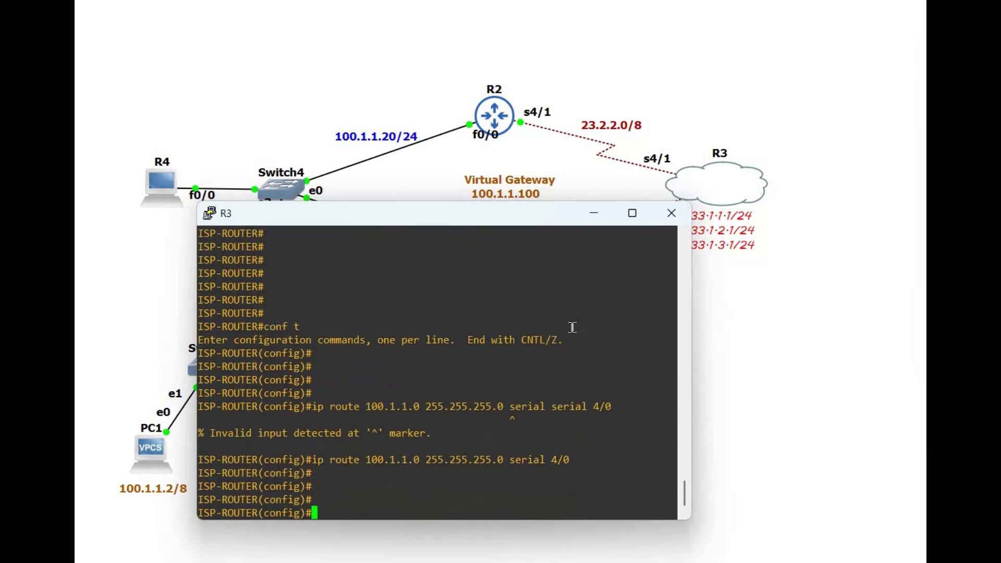
# Step: Add the second route 100.1.1.0 255.255.255.0 via serial 4/1 and exit configuration
pyautogui.press('Up')
pyautogui.press('BackSpace')
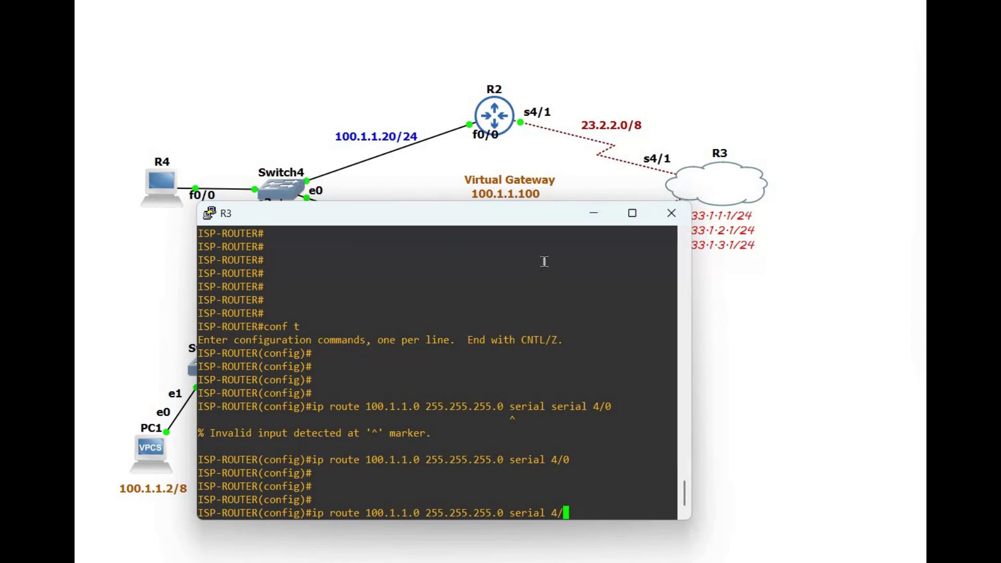
pyautogui.moveTo(387, 213); pyautogui.dragTo(216, 253)
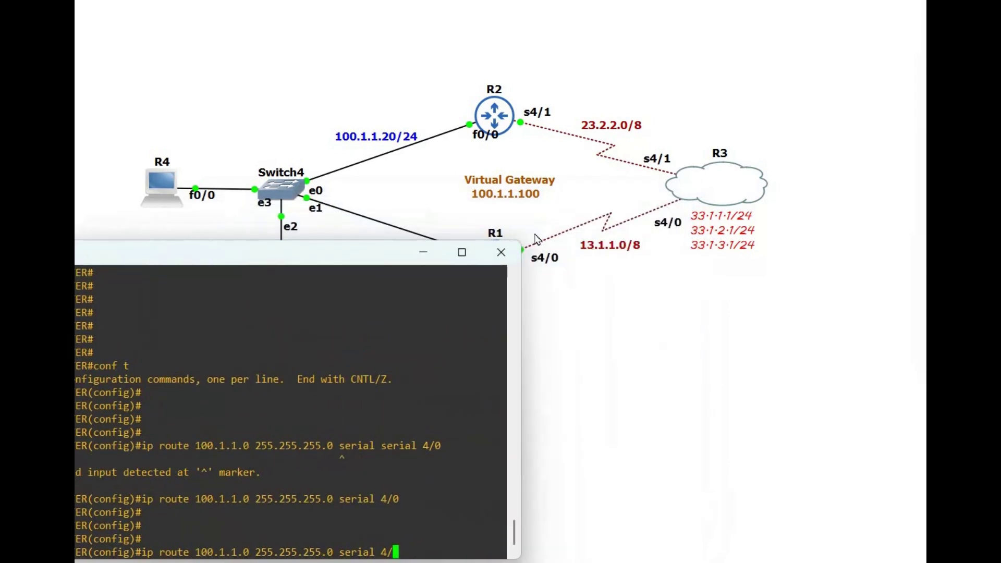
pyautogui.moveTo(365, 252); pyautogui.dragTo(535, 183)
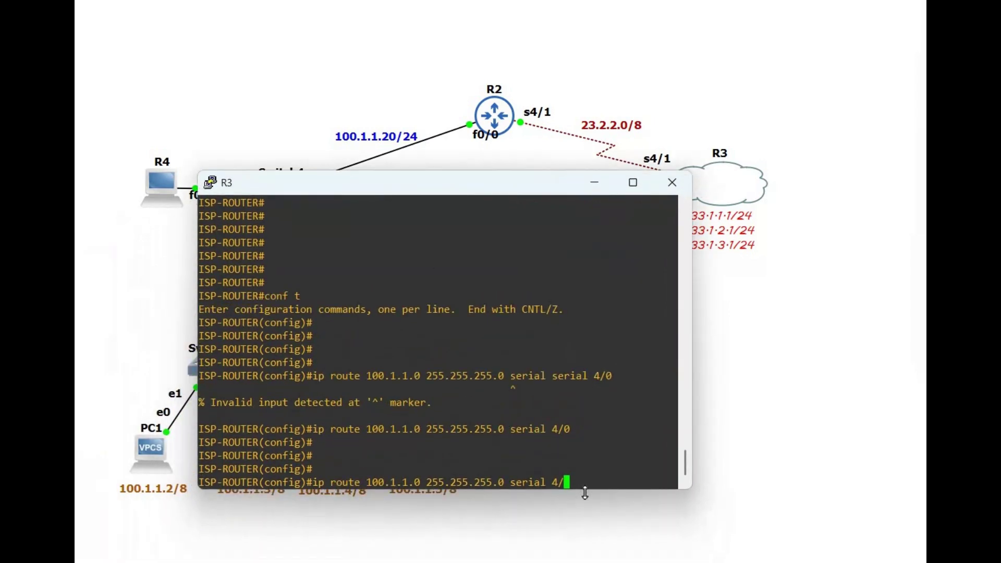
pyautogui.write('1')
pyautogui.press('Return')
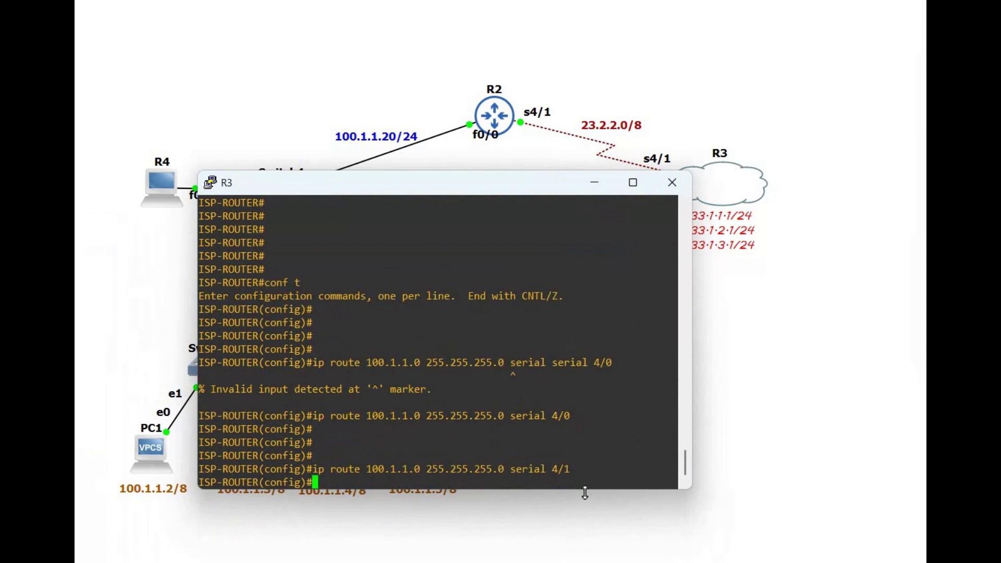
pyautogui.write('exit')
pyautogui.press('Return')
pyautogui.press('Return')
pyautogui.press('Return')
pyautogui.press('Return')
pyautogui.press('Return')
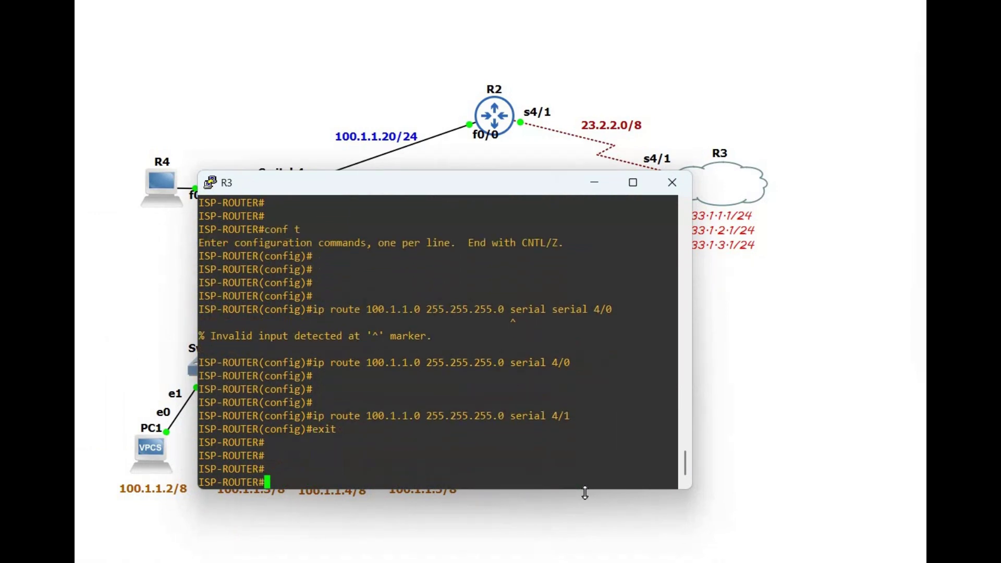
# Step: Run show ip route static on R3, highlight both routes, then hide the console
pyautogui.write('sho')
pyautogui.write('w ip ')
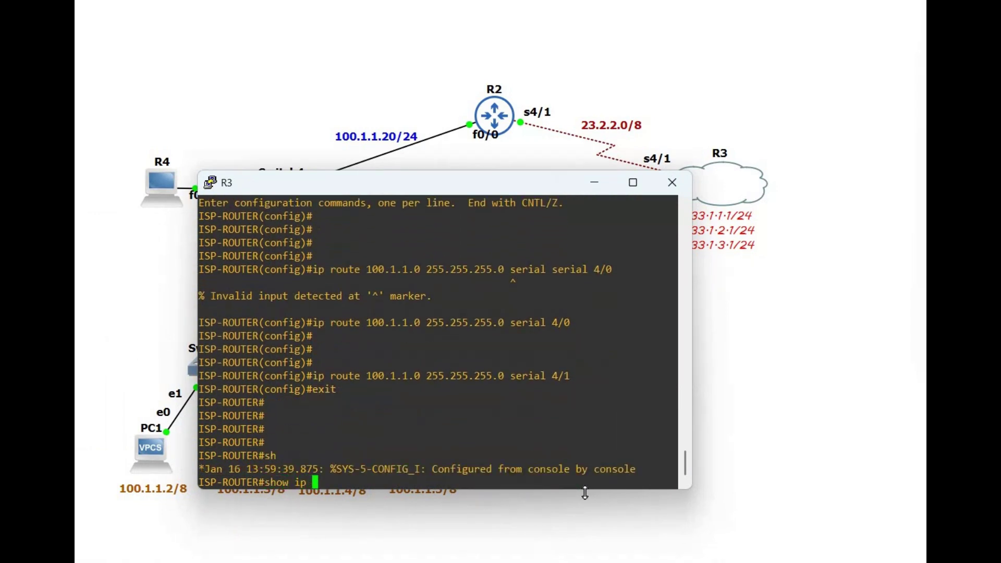
pyautogui.write('route st')
pyautogui.press('Tab')
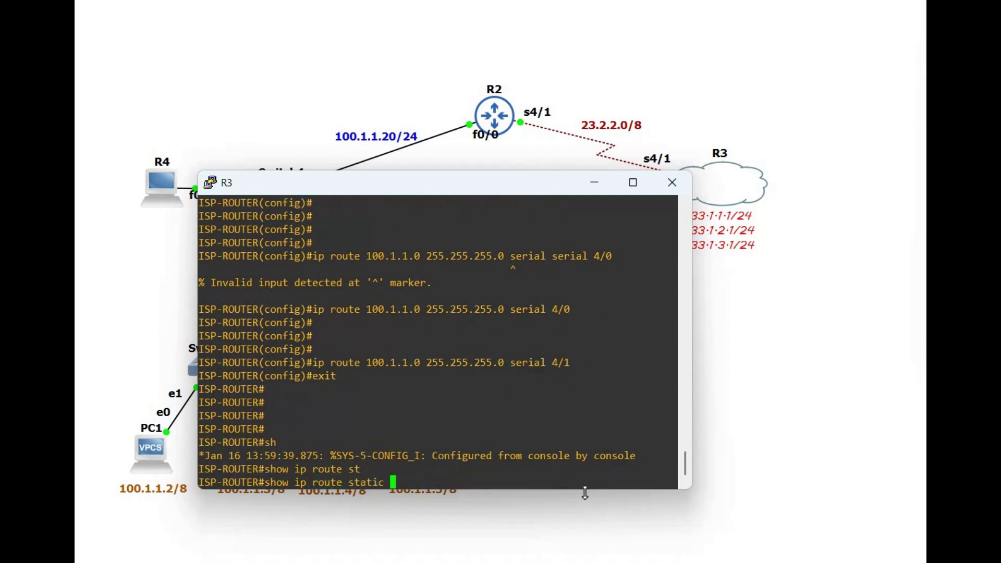
pyautogui.press('Return')
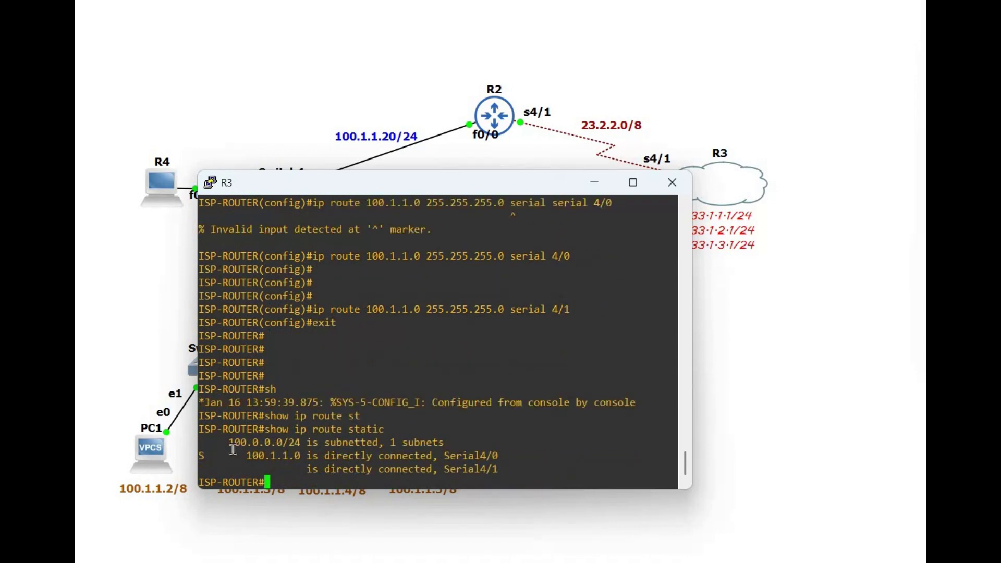
pyautogui.moveTo(676, 485); pyautogui.dragTo(384, 428)
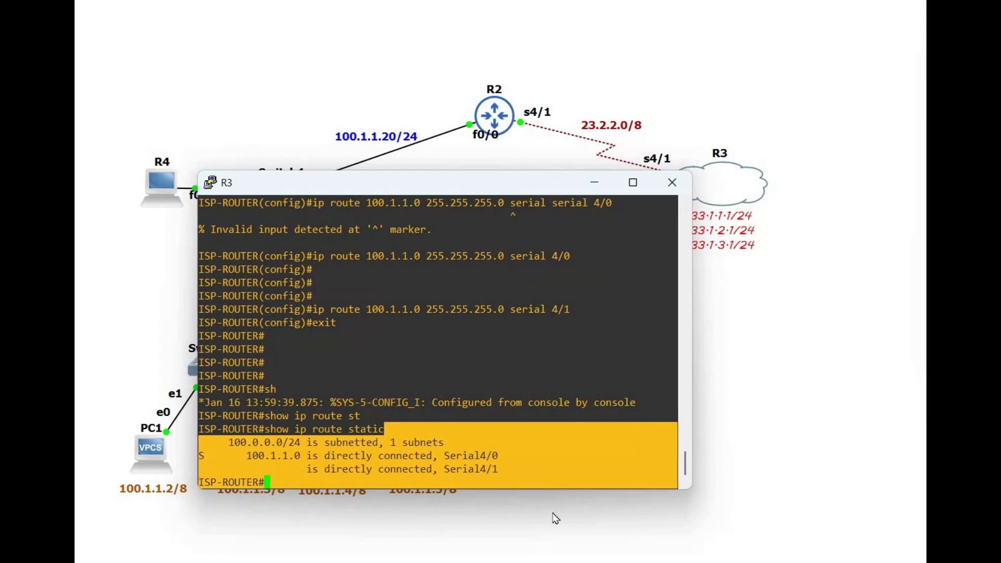
pyautogui.click(575, 495)
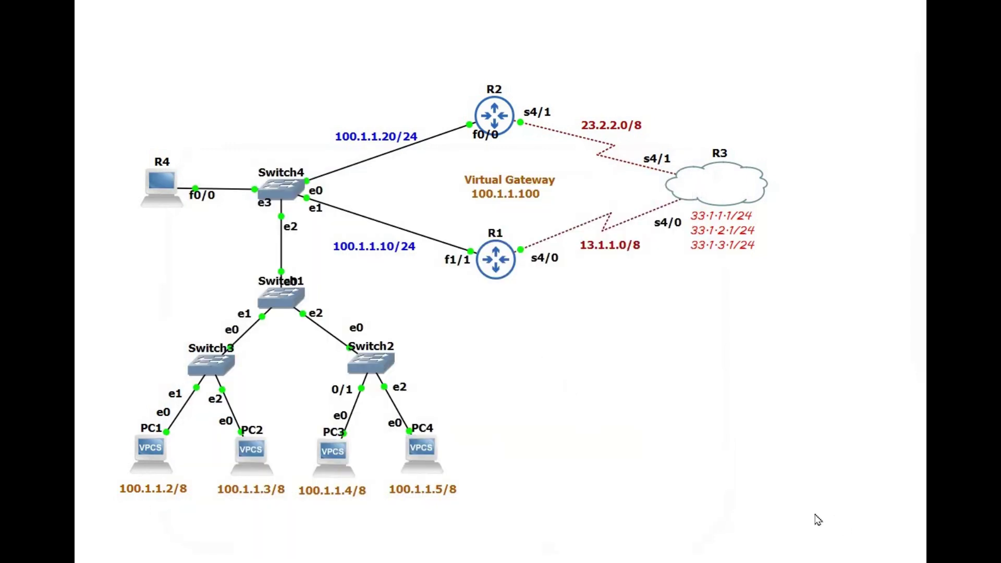
# Step: Open R1's console and enter configuration for interface FastEthernet1/1
pyautogui.click(720, 490)
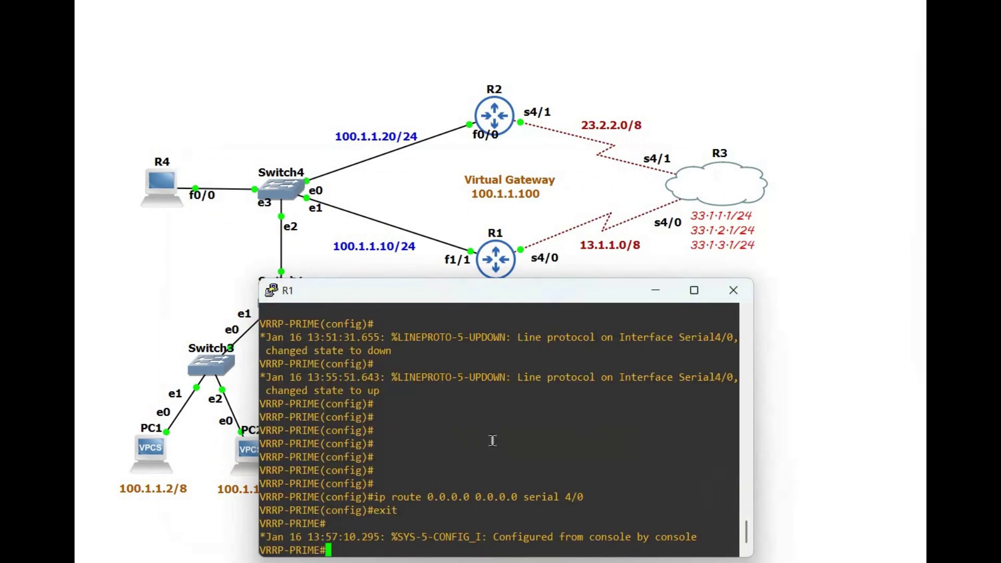
pyautogui.press('Return')
pyautogui.press('Return')
pyautogui.press('Return')
pyautogui.press('Return')
pyautogui.press('Return')
pyautogui.press('Return')
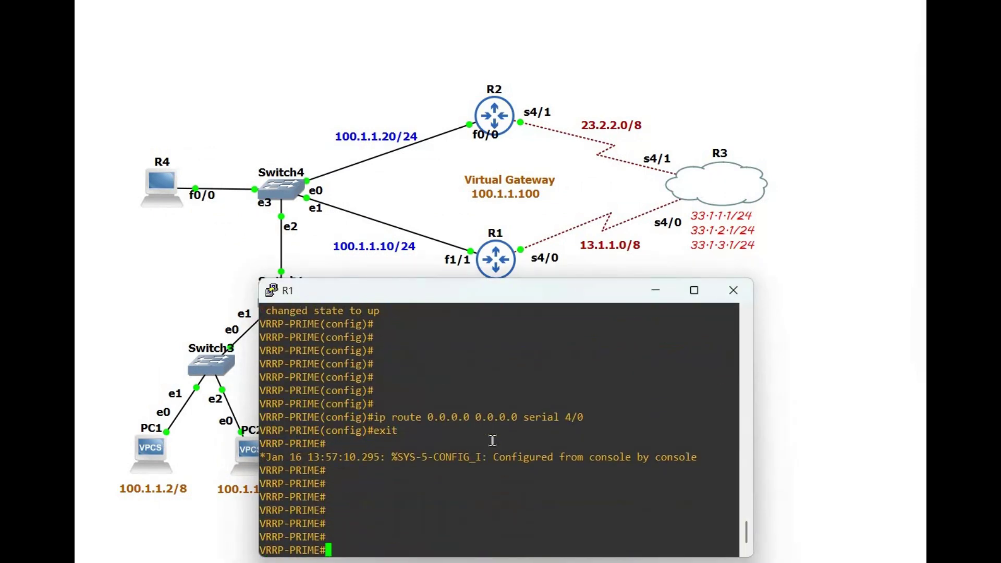
pyautogui.write('conf t')
pyautogui.press('Return')
pyautogui.press('Return')
pyautogui.press('Return')
pyautogui.press('Return')
pyautogui.press('Return')
pyautogui.press('Return')
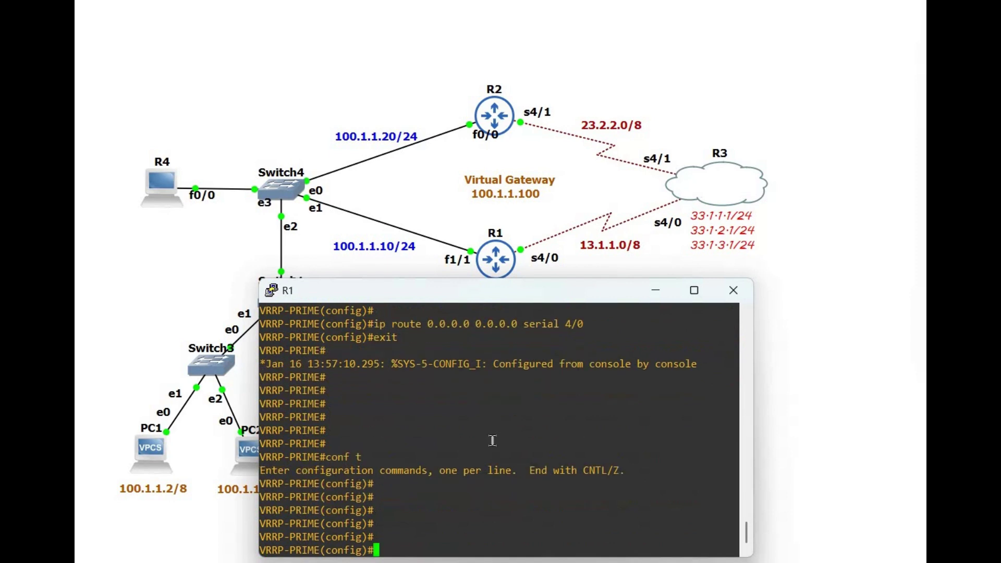
pyautogui.write('int')
pyautogui.press('Tab')
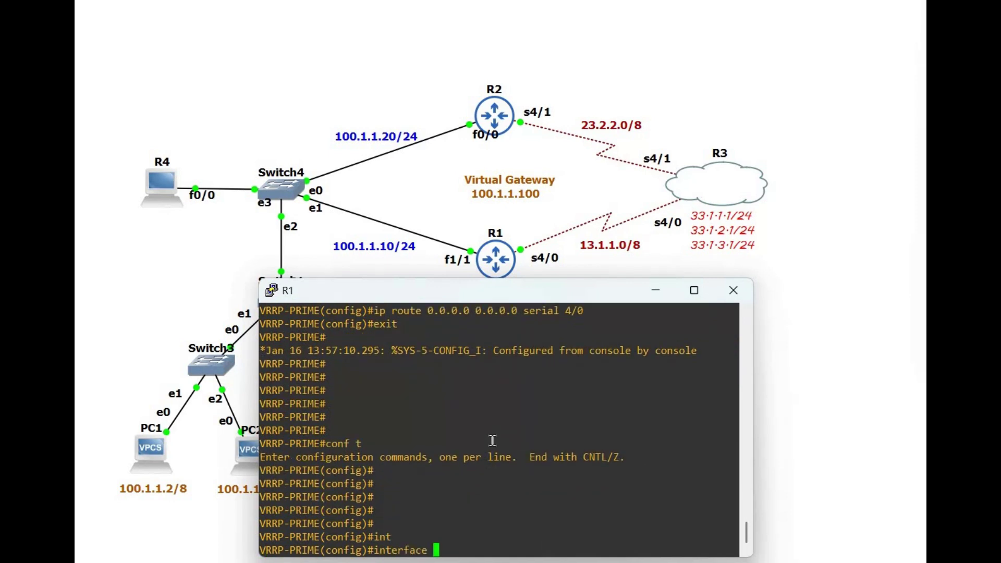
pyautogui.write('f')
pyautogui.press('Tab')
pyautogui.write('1/1')
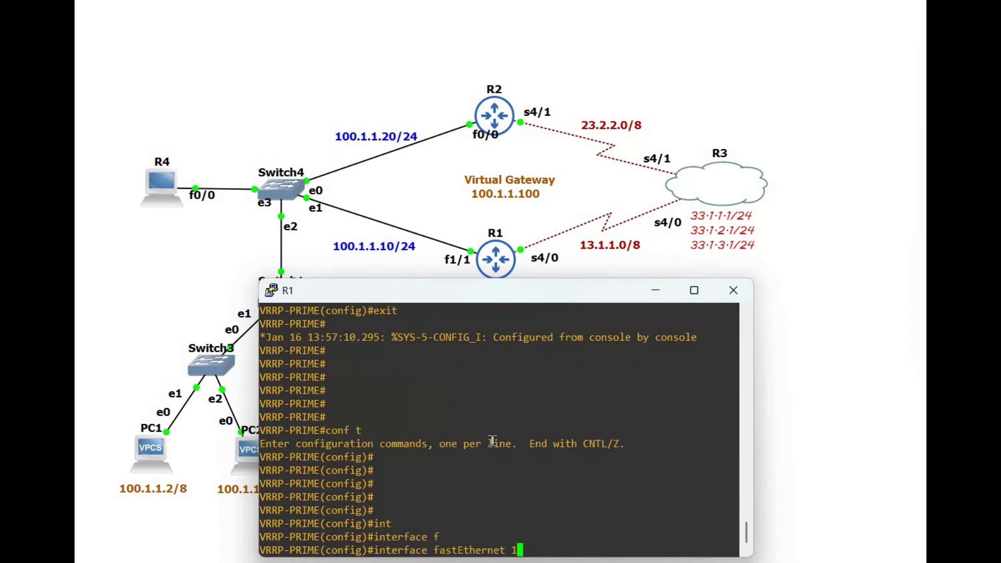
pyautogui.press('Return')
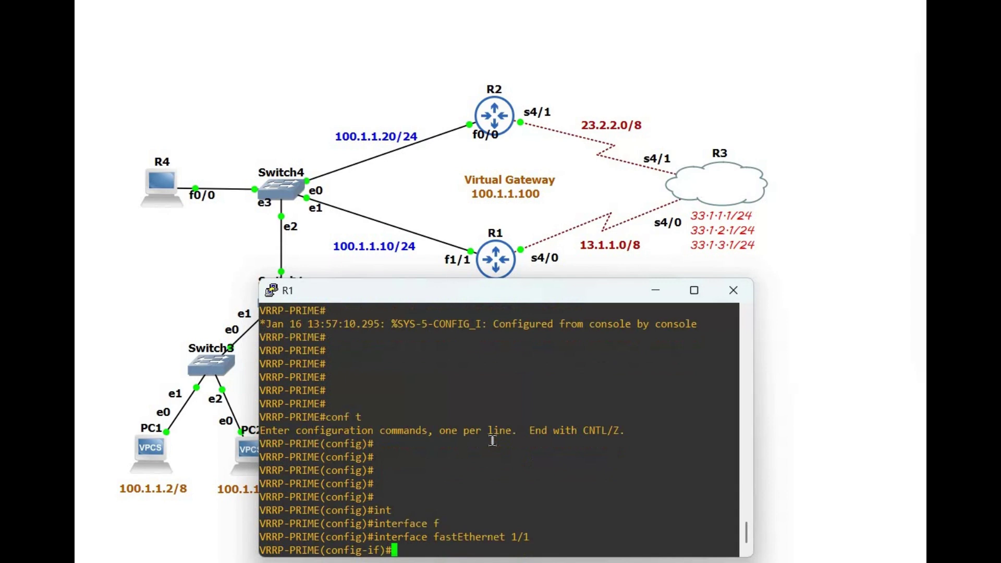
# Step: Enter vrrp 100 ip 100.1.1.100 and highlight the Backup -> Master log message
pyautogui.write('vrrp ')
pyautogui.write('?')
pyautogui.write('100 ')
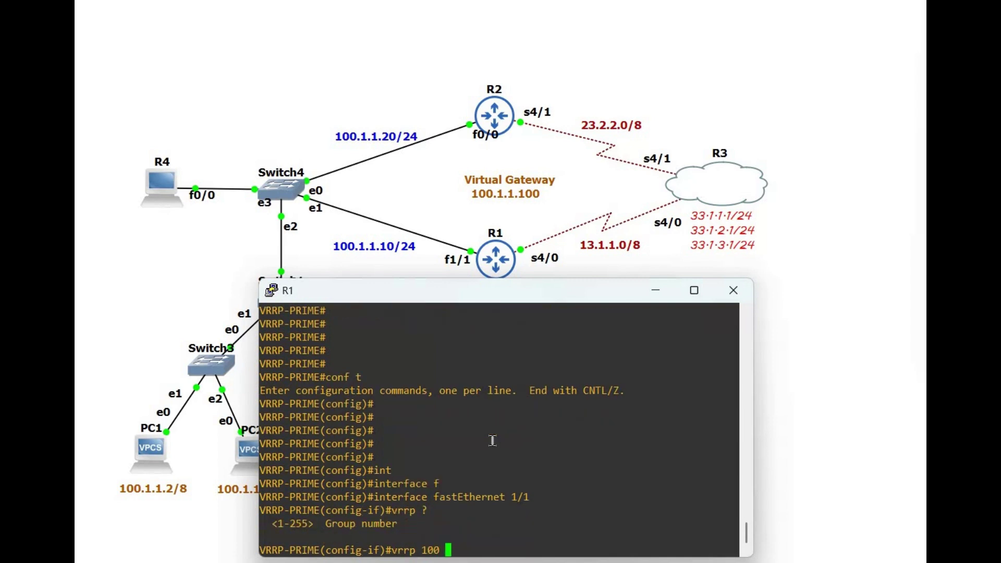
pyautogui.write('ip')
pyautogui.write('100.1.1.100')
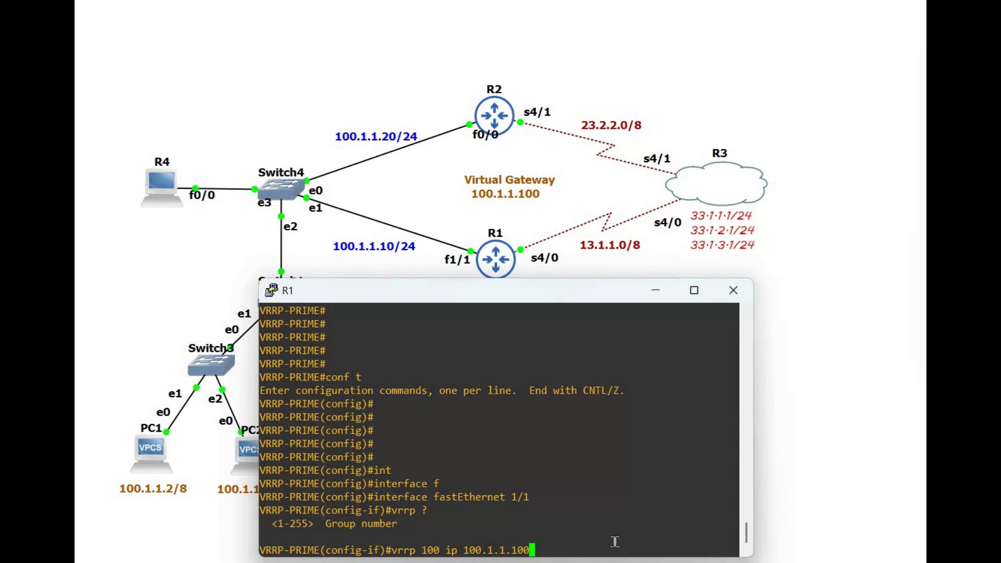
pyautogui.press('Return')
pyautogui.press('Return')
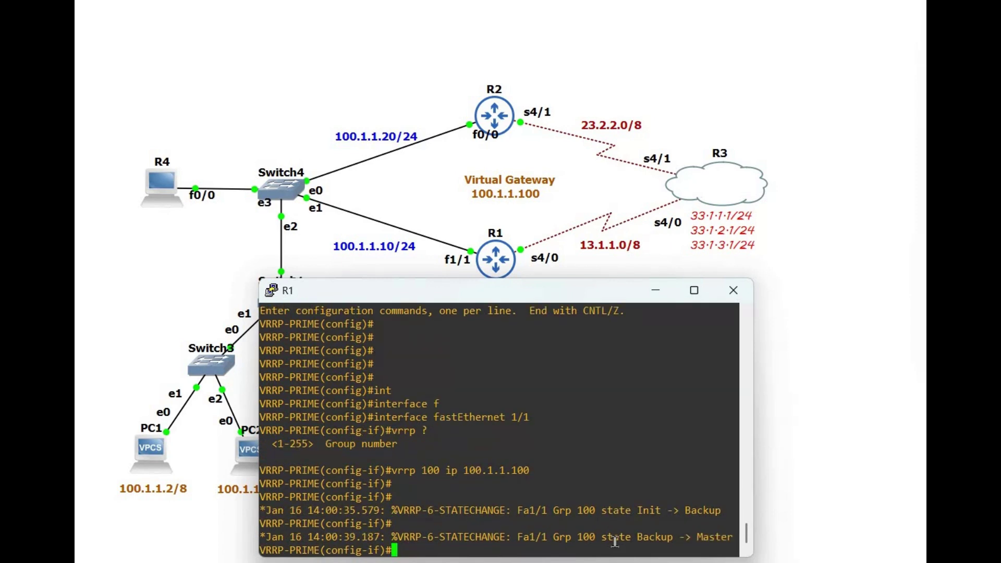
pyautogui.write('v')
pyautogui.press('BackSpace')
pyautogui.press('Return')
pyautogui.press('Return')
pyautogui.press('Return')
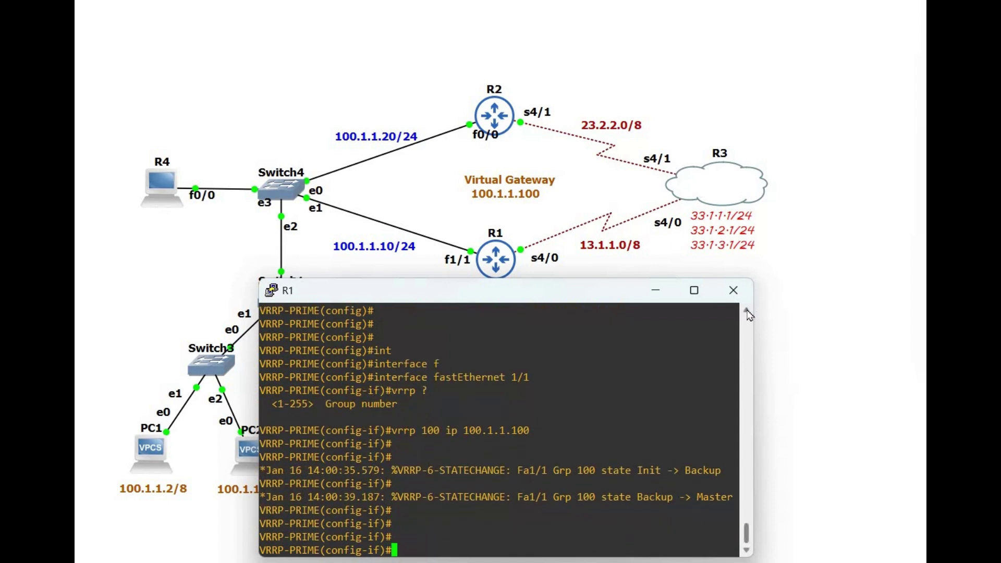
pyautogui.moveTo(753, 320); pyautogui.dragTo(766, 320)
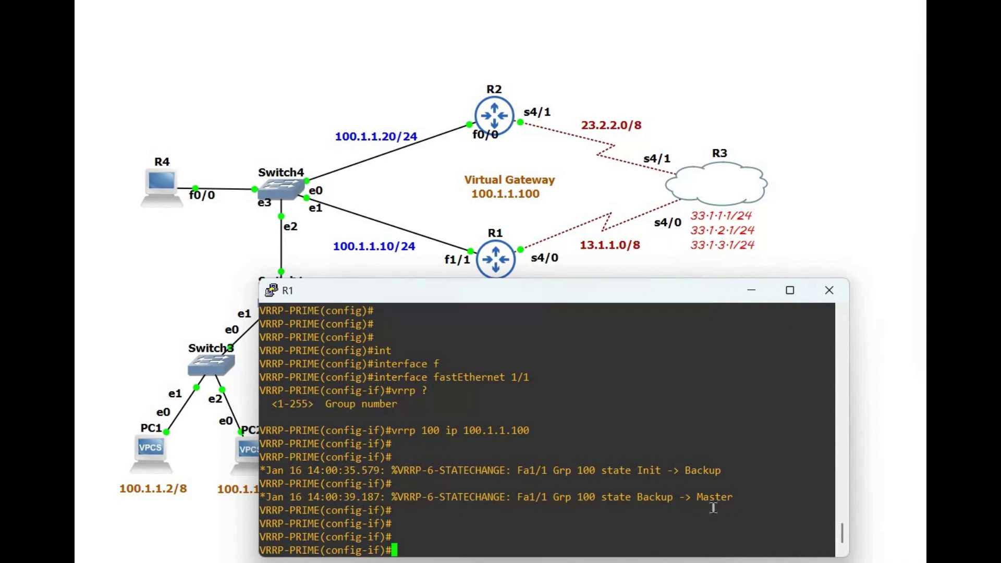
pyautogui.moveTo(746, 497); pyautogui.dragTo(409, 498)
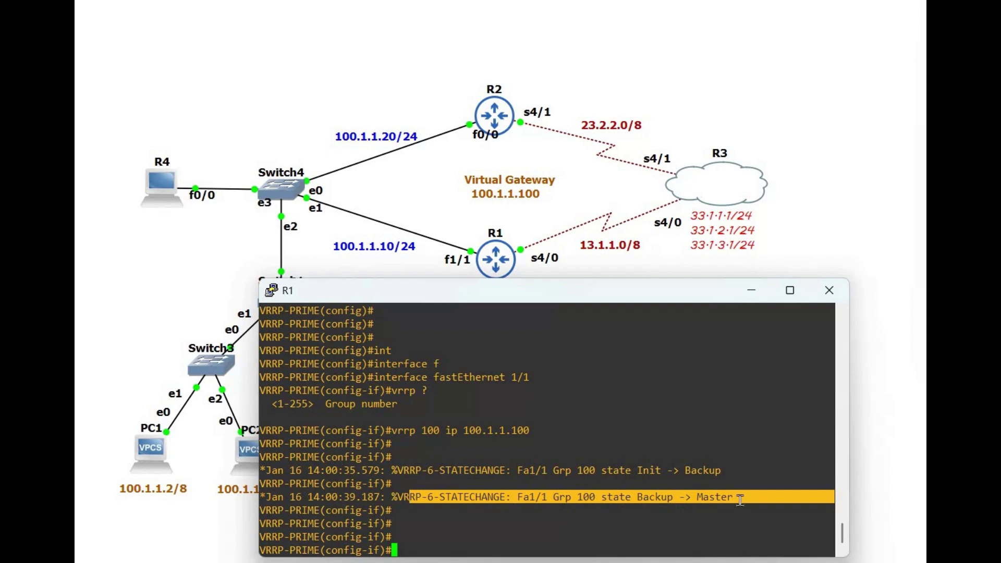
pyautogui.click(566, 513)
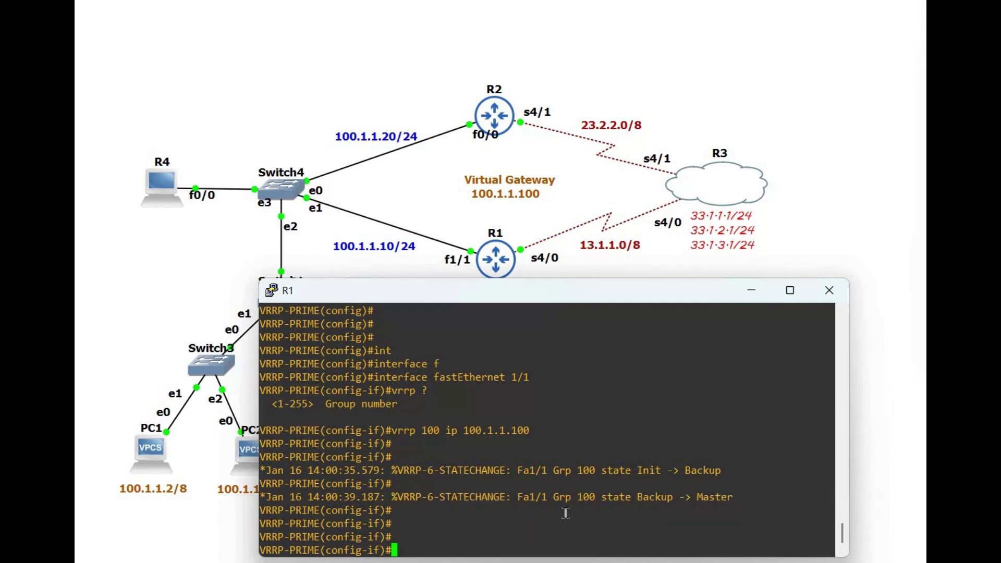
# Step: Set VRRP group 100 priority to 120 on R1's FastEthernet1/1
pyautogui.press('Return')
pyautogui.press('Return')
pyautogui.write('vrrp ')
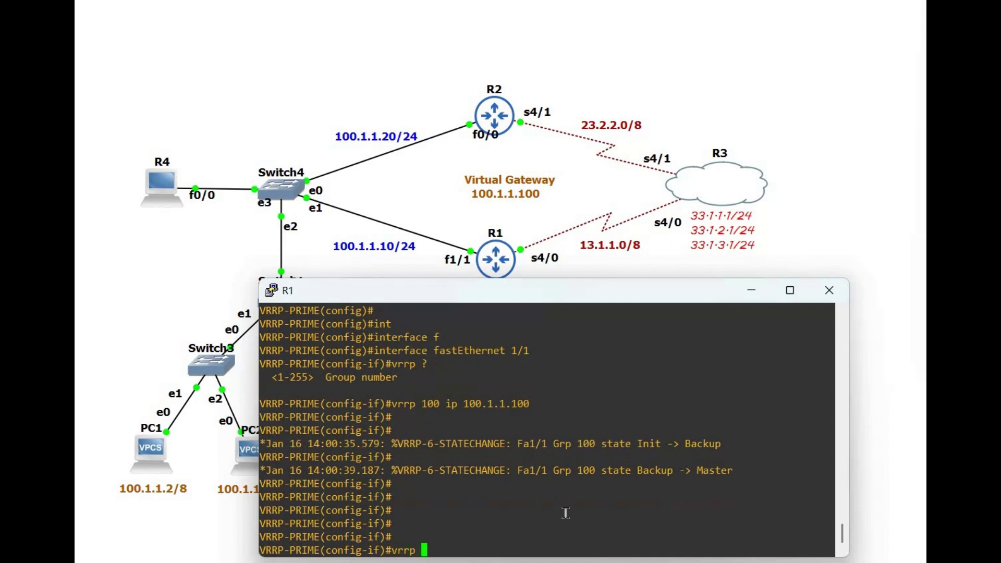
pyautogui.write('100 ')
pyautogui.write('pri')
pyautogui.press('Tab')
pyautogui.write('?')
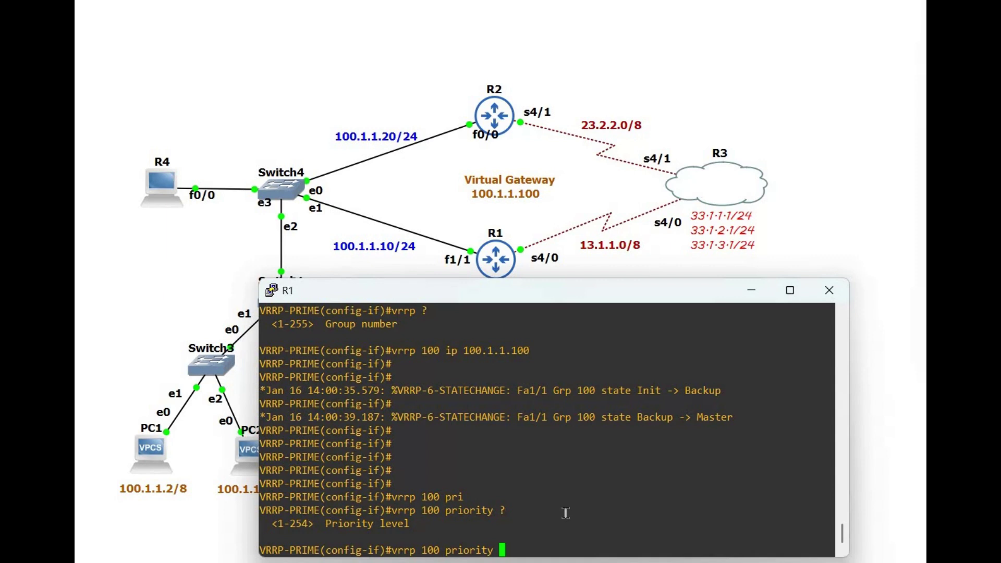
pyautogui.write('120')
pyautogui.press('Return')
pyautogui.press('Return')
pyautogui.press('Return')
pyautogui.press('Return')
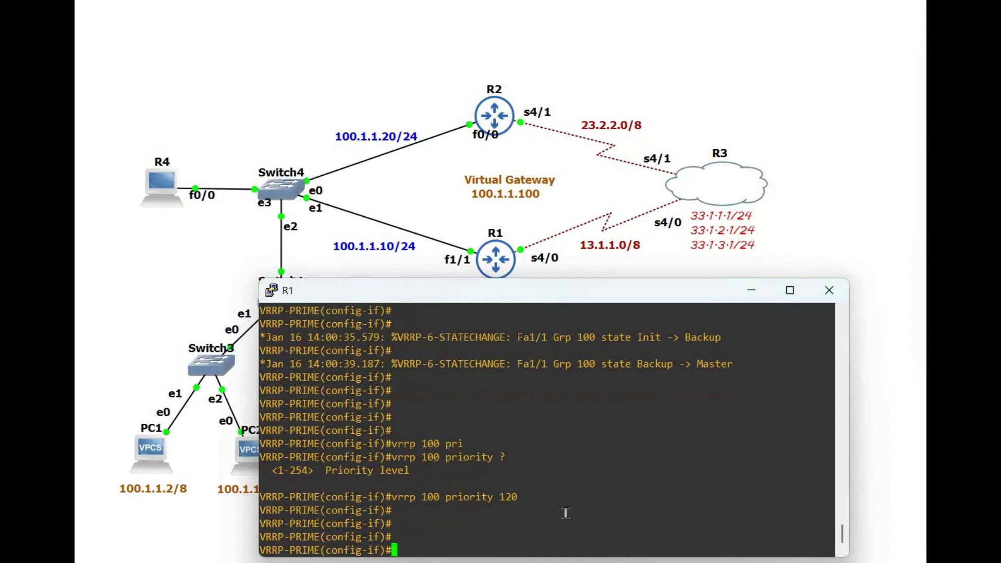
# Step: Enable MD5 authentication on group 100, entering the chosen key-string
pyautogui.press('Tab')
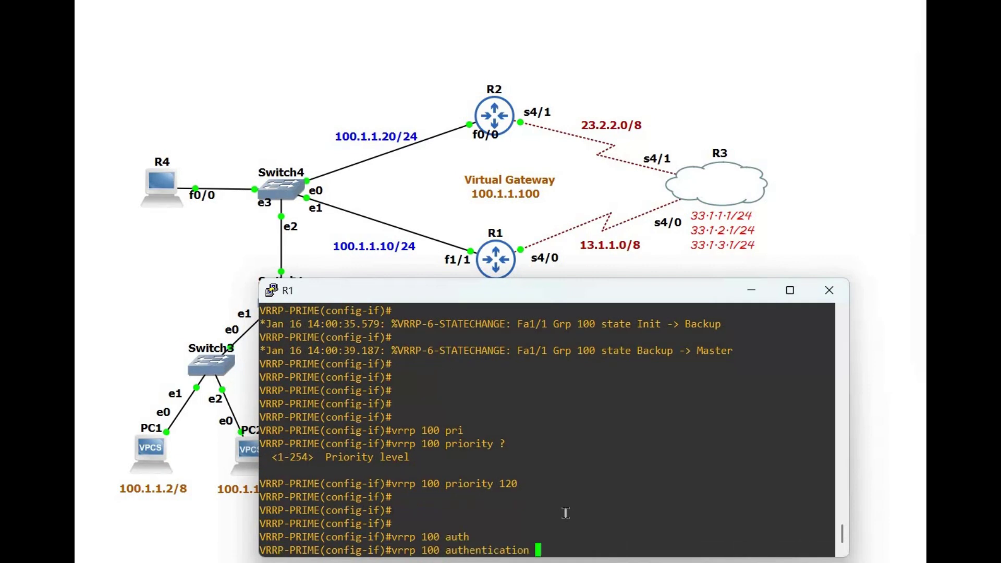
pyautogui.press('Tab')
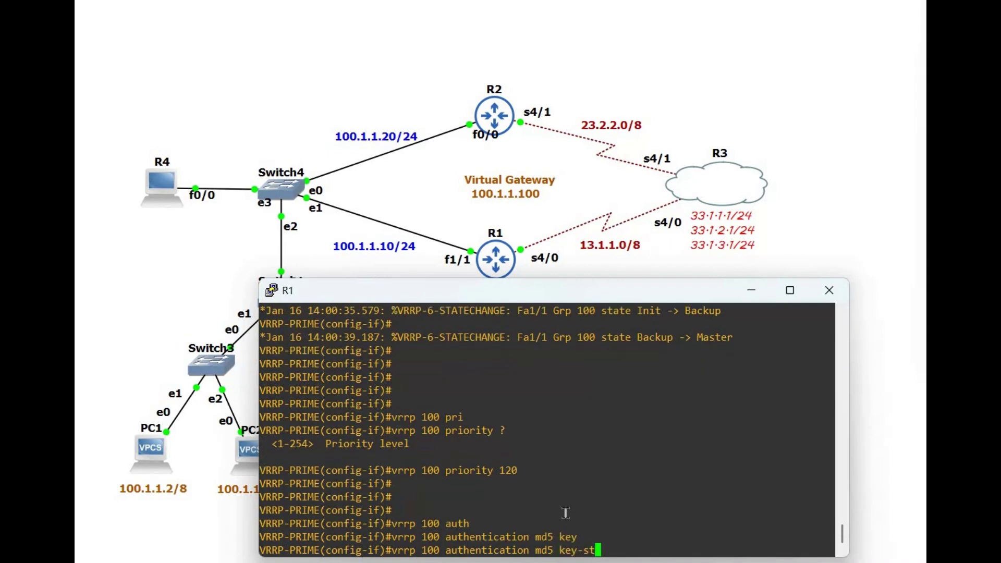
pyautogui.press('Tab')
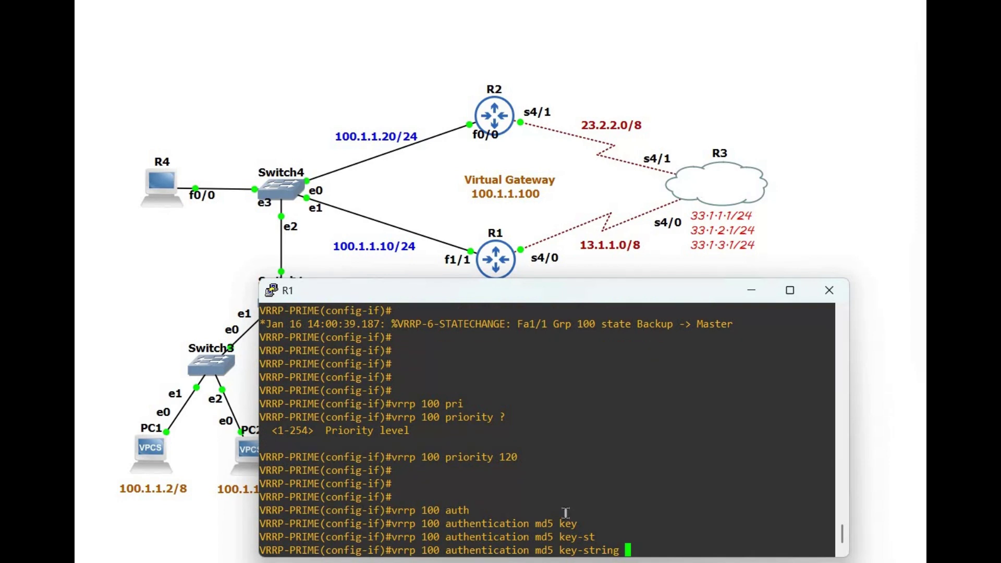
pyautogui.press('Return')
pyautogui.press('Return')
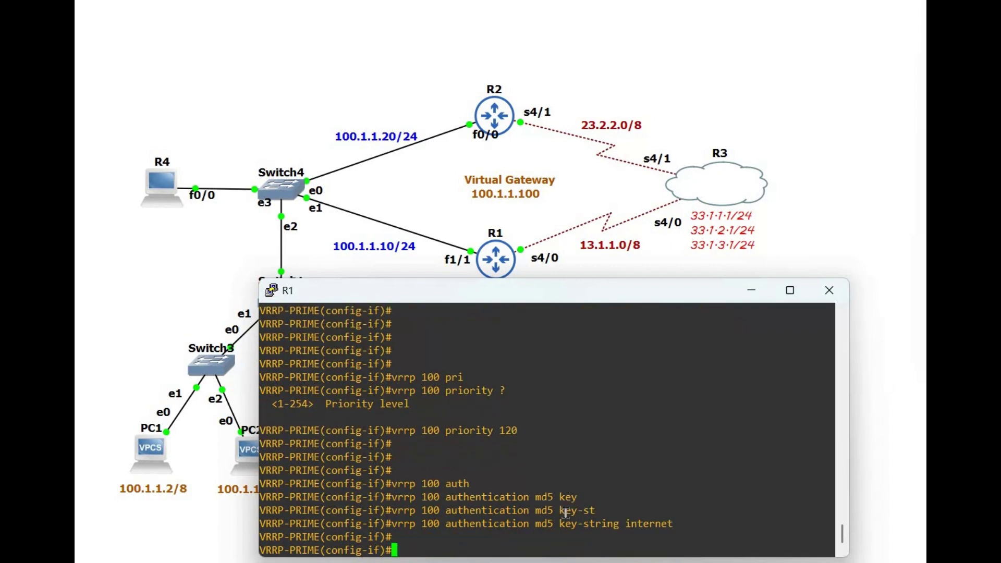
# Step: Make group 100 track object 1, then exit interface configuration
pyautogui.write('vrrp 100 tr')
pyautogui.press('Tab')
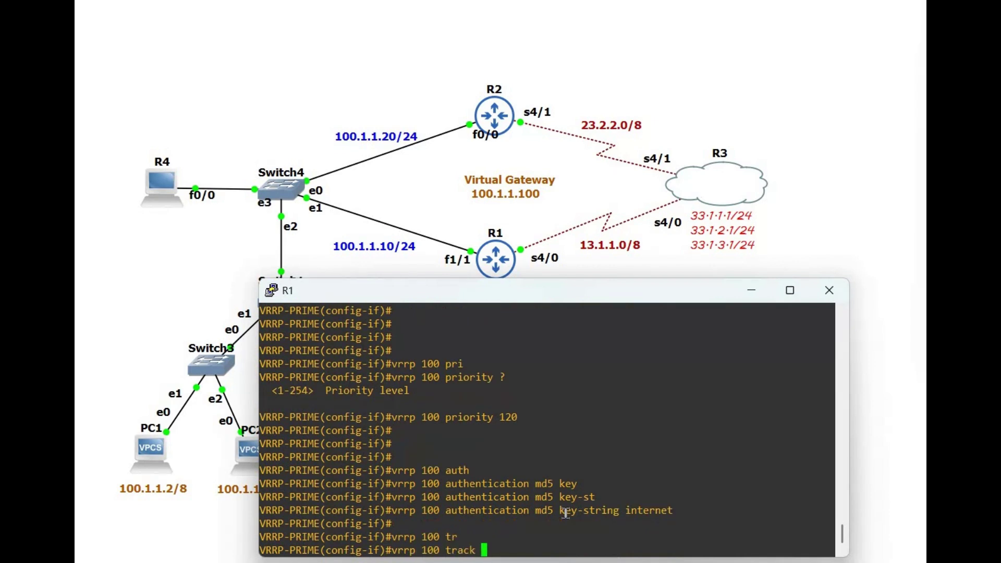
pyautogui.write('1')
pyautogui.press('Return')
pyautogui.write('exit')
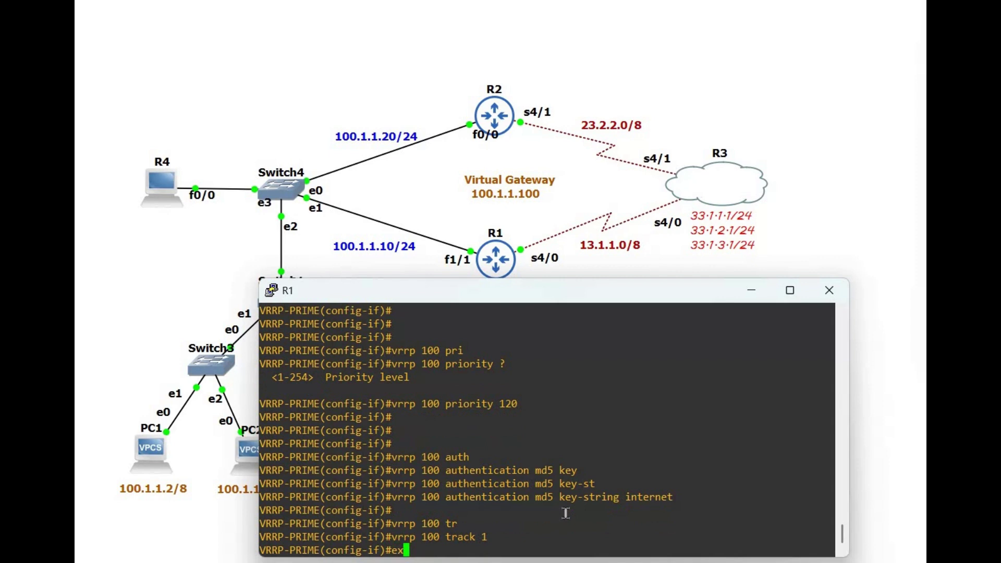
pyautogui.press('Return')
pyautogui.press('Return')
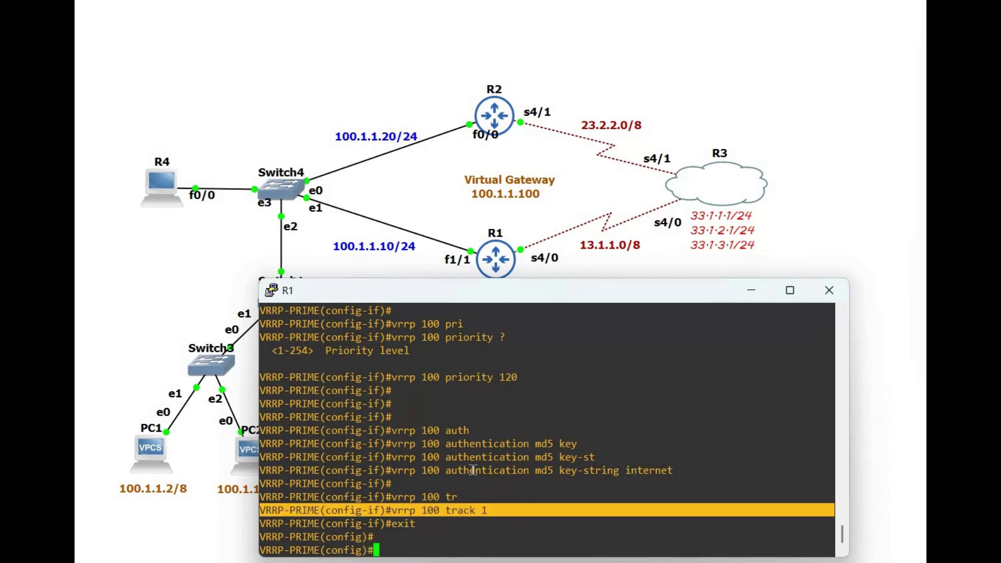
pyautogui.scroll(6, 459, 417)
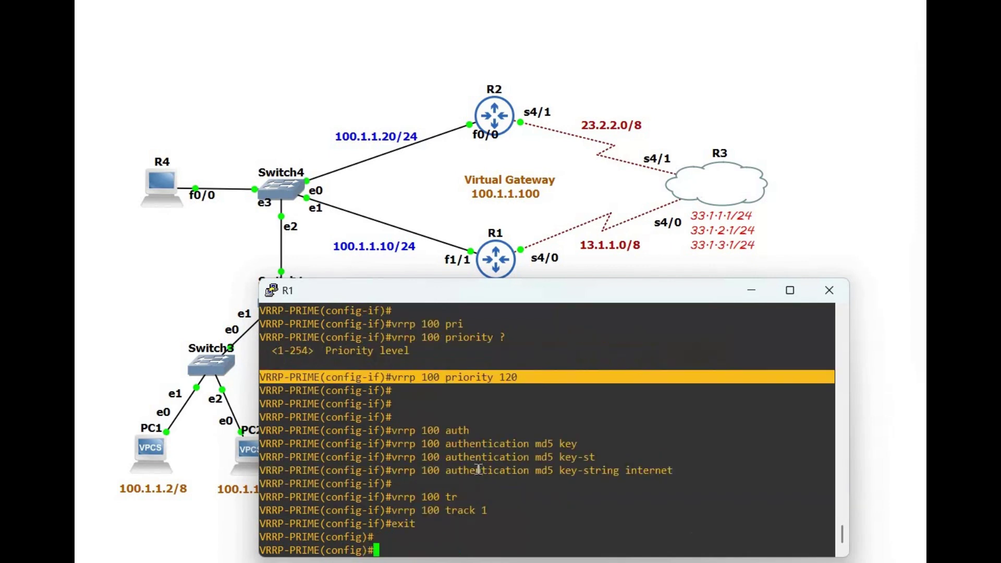
pyautogui.tripleClick(478, 469)
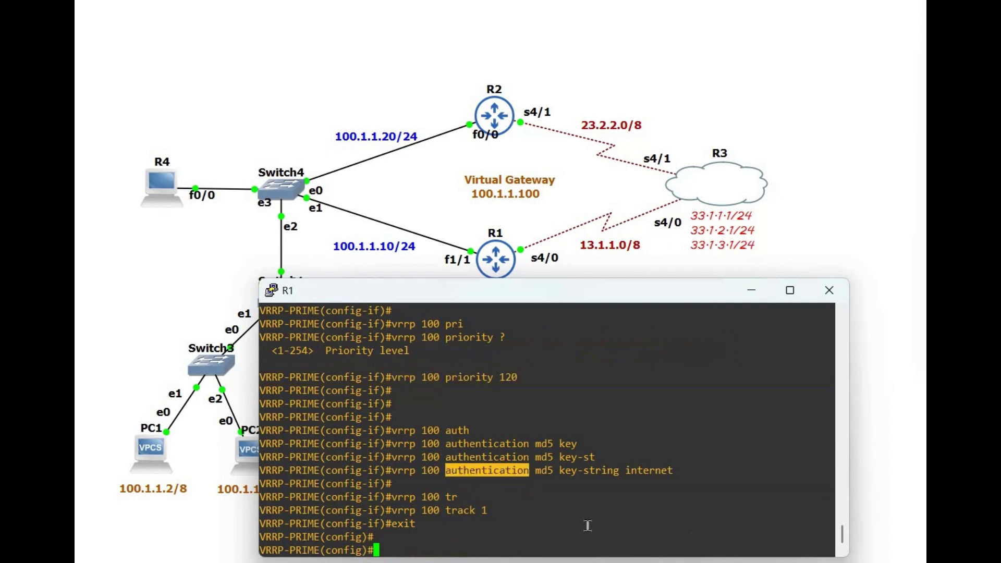
pyautogui.tripleClick(422, 511)
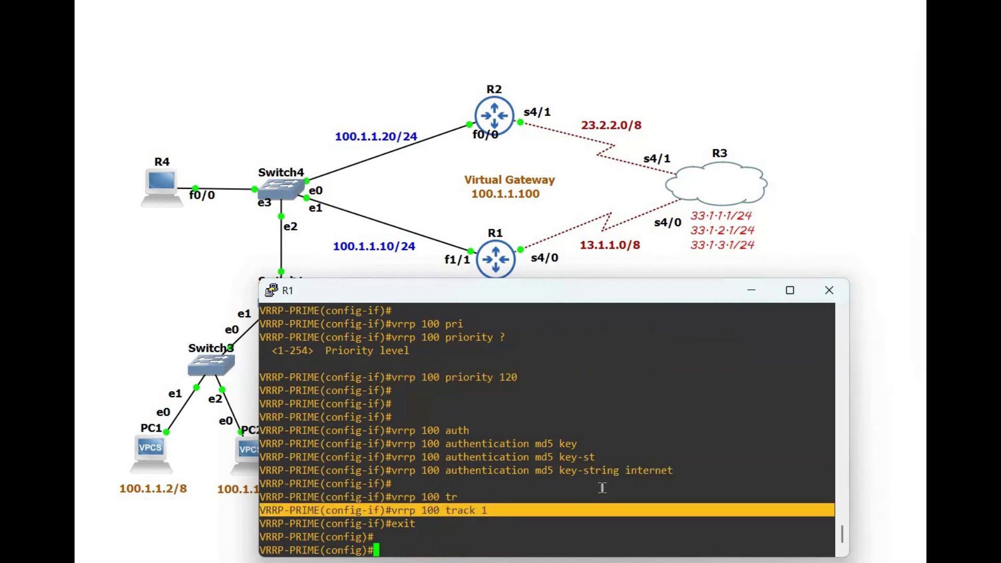
pyautogui.click(504, 471)
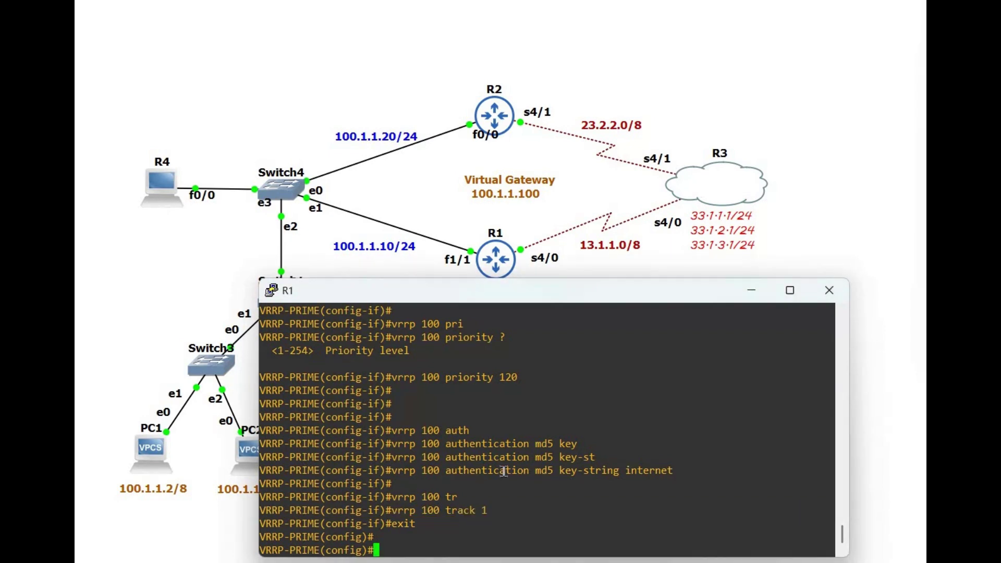
# Step: On R1, create track object 1 following Serial4/0's line protocol
pyautogui.press('Return')
pyautogui.press('Return')
pyautogui.press('Return')
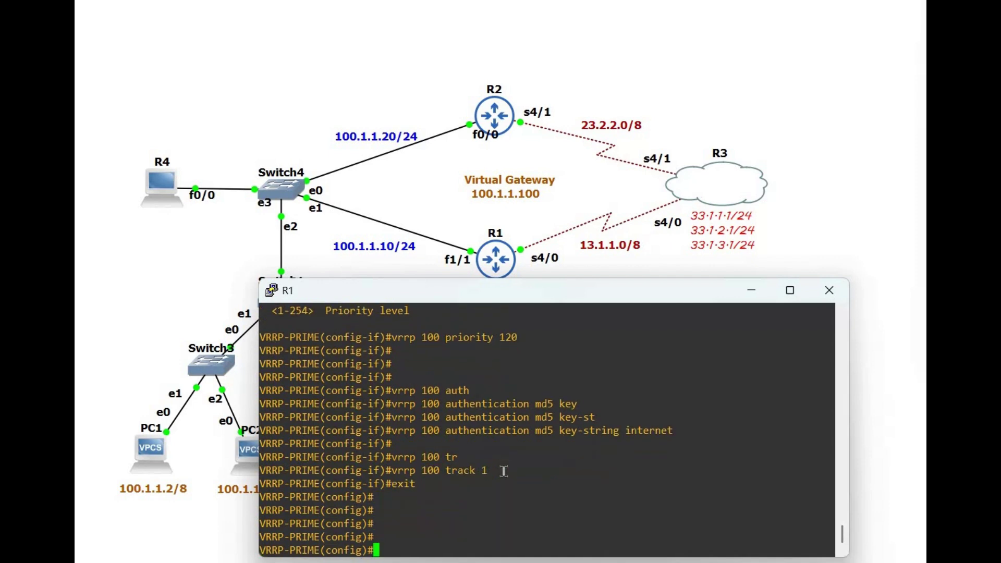
pyautogui.write('tr')
pyautogui.press('Tab')
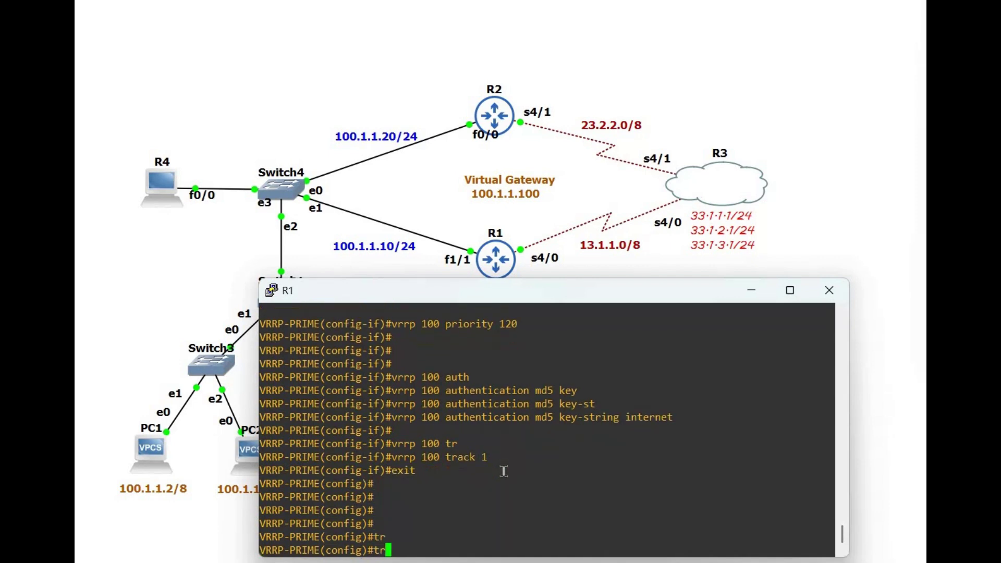
pyautogui.press('BackSpace')
pyautogui.press('BackSpace')
pyautogui.write('track 1 inter')
pyautogui.press('Tab')
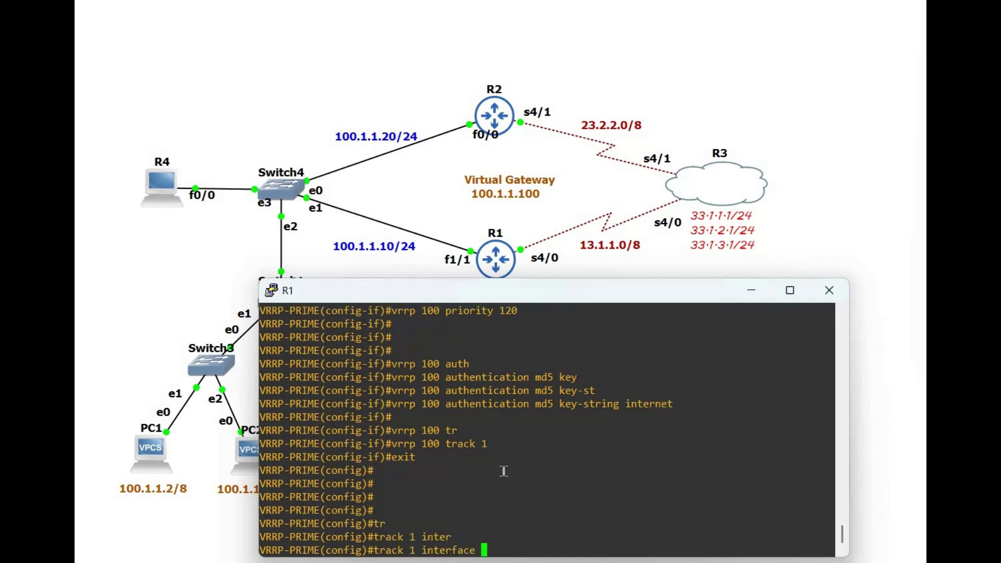
pyautogui.write('serial 4/0')
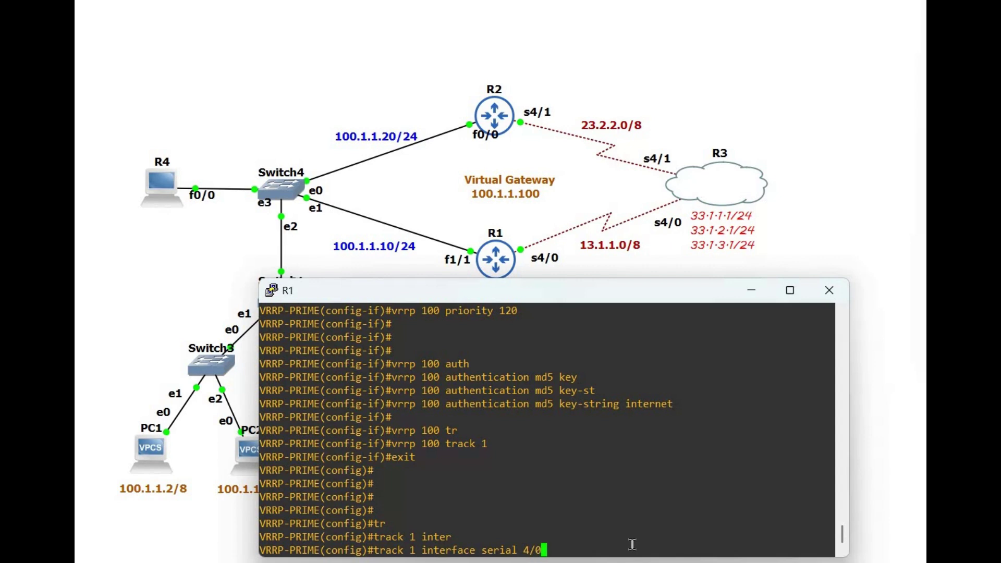
pyautogui.write(' line-proto')
pyautogui.press('Tab')
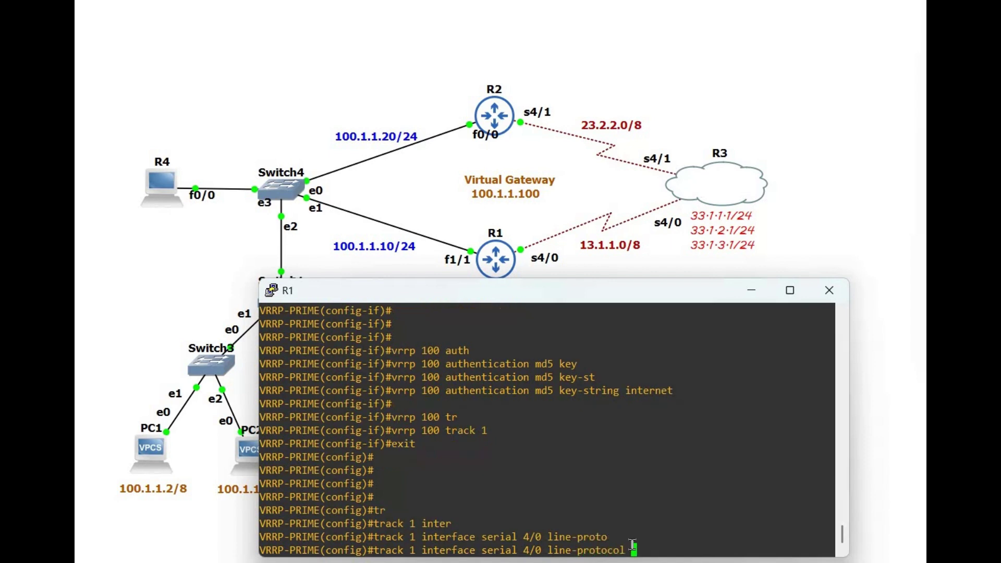
pyautogui.press('Return')
# Step: On FastEthernet 1/1, make VRRP group 100 track object 1 with a decrement of 30
pyautogui.write('in')
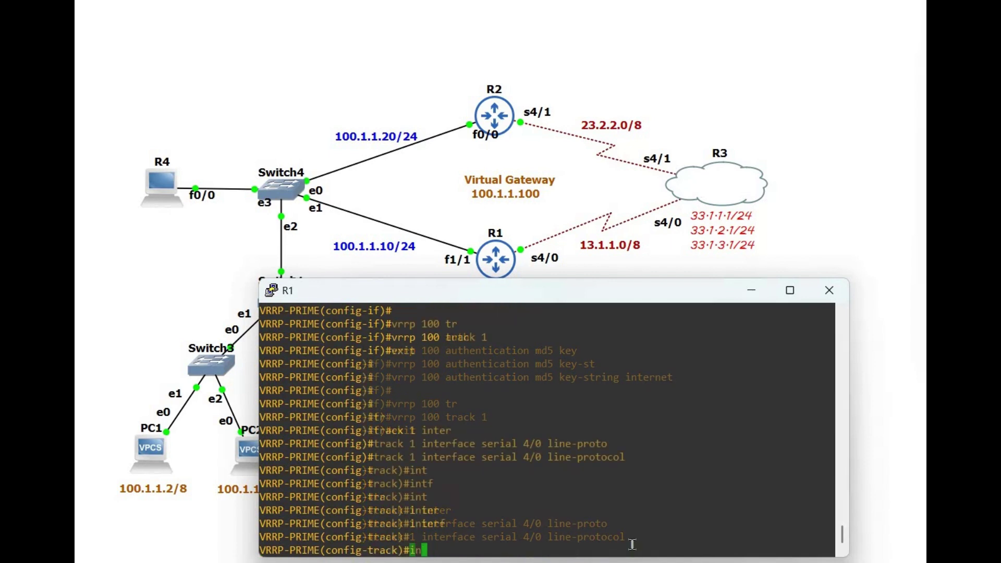
pyautogui.write('terface ')
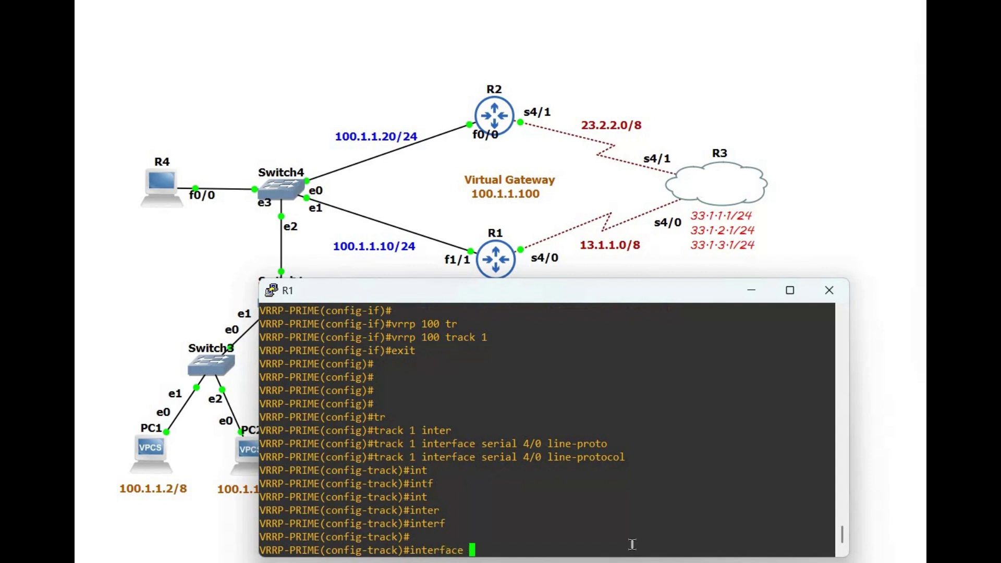
pyautogui.write('fas')
pyautogui.press('Tab')
pyautogui.write('te')
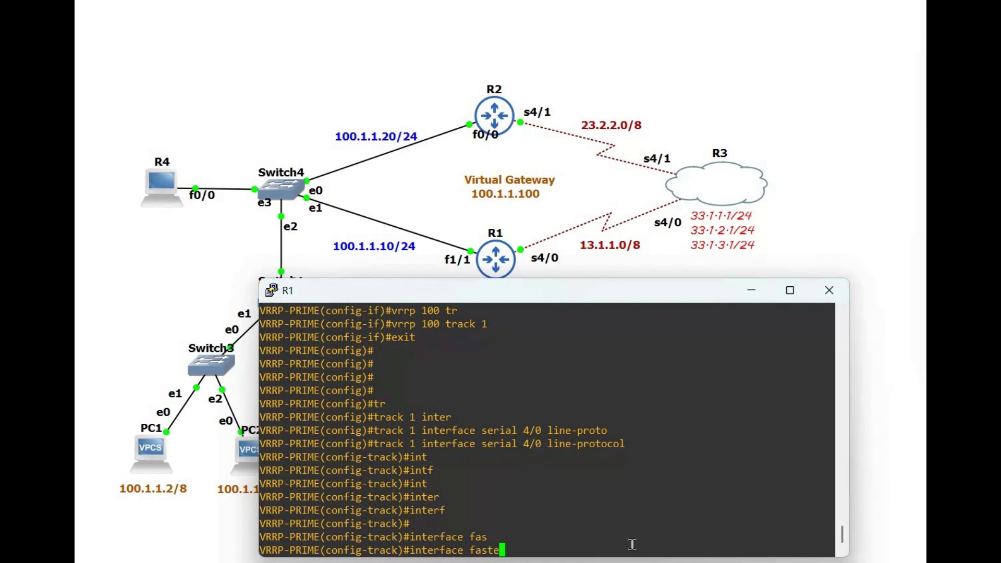
pyautogui.write('thernet 1/1')
pyautogui.press('Return')
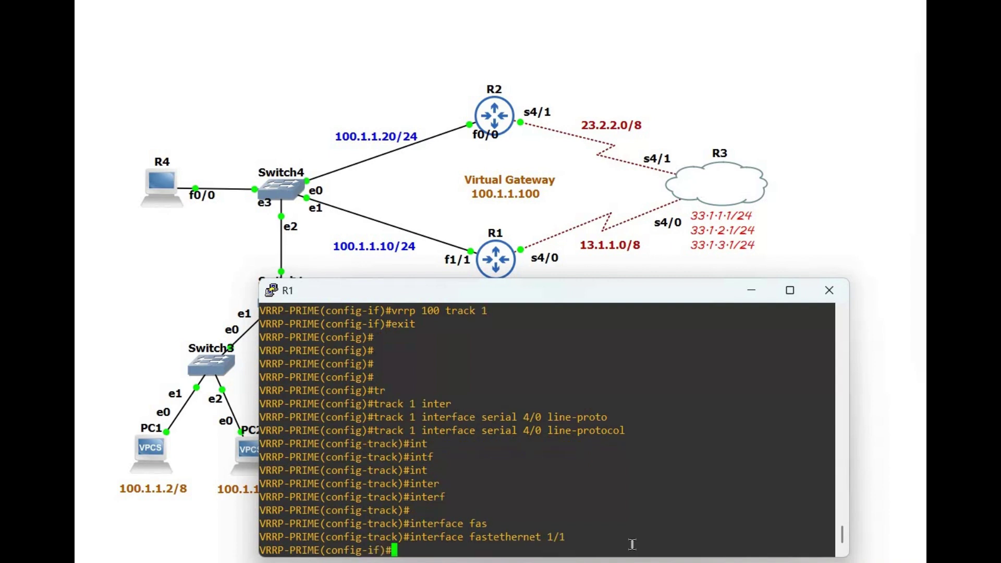
pyautogui.write('vrrp 100 track')
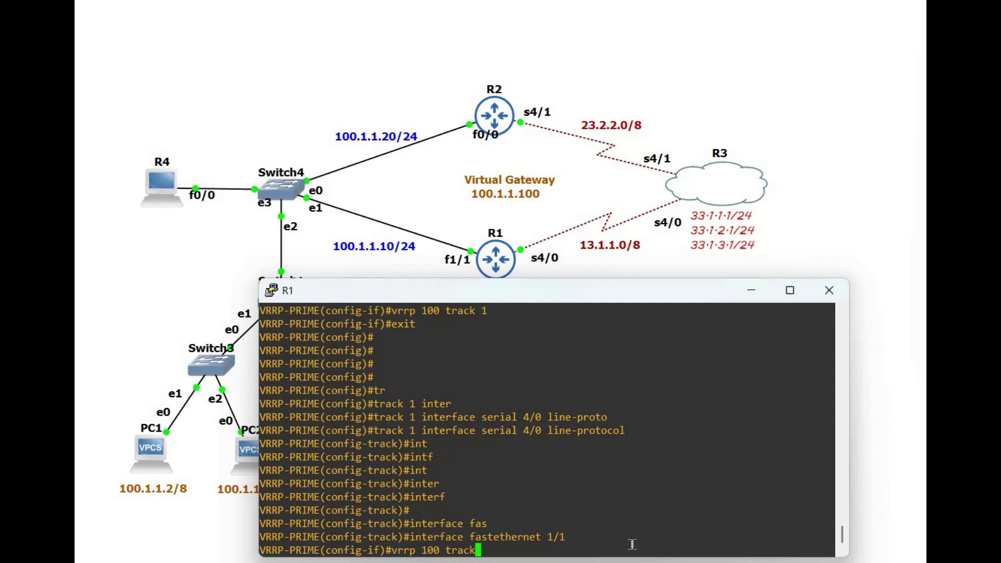
pyautogui.write(' 1 decrement')
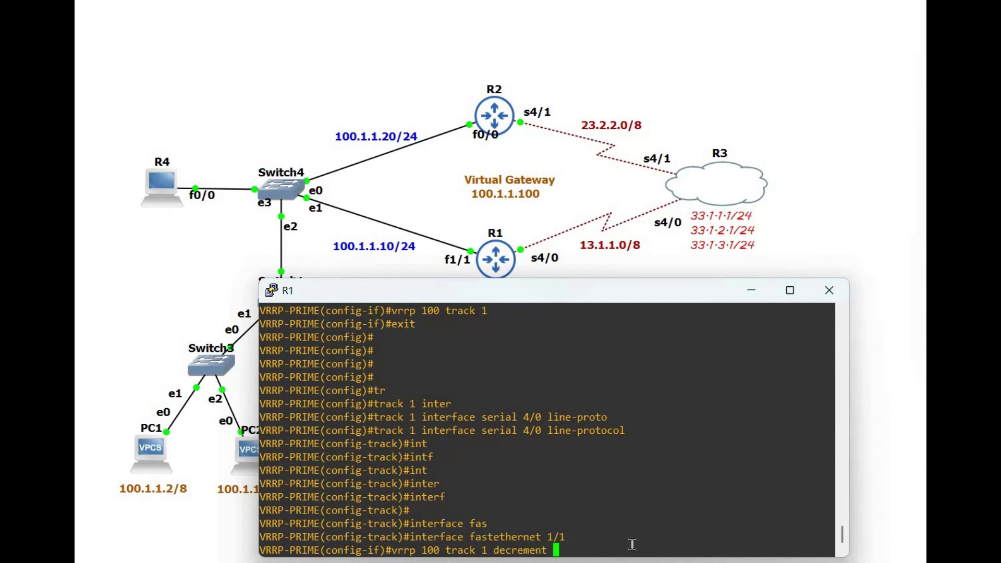
pyautogui.write('?')
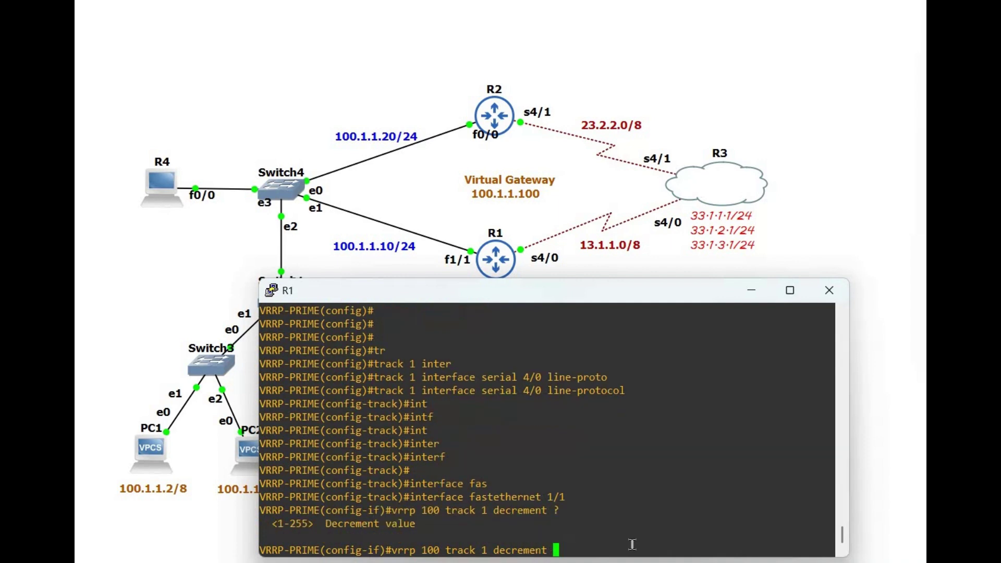
pyautogui.write('30')
pyautogui.press('Return')
pyautogui.write('exit')
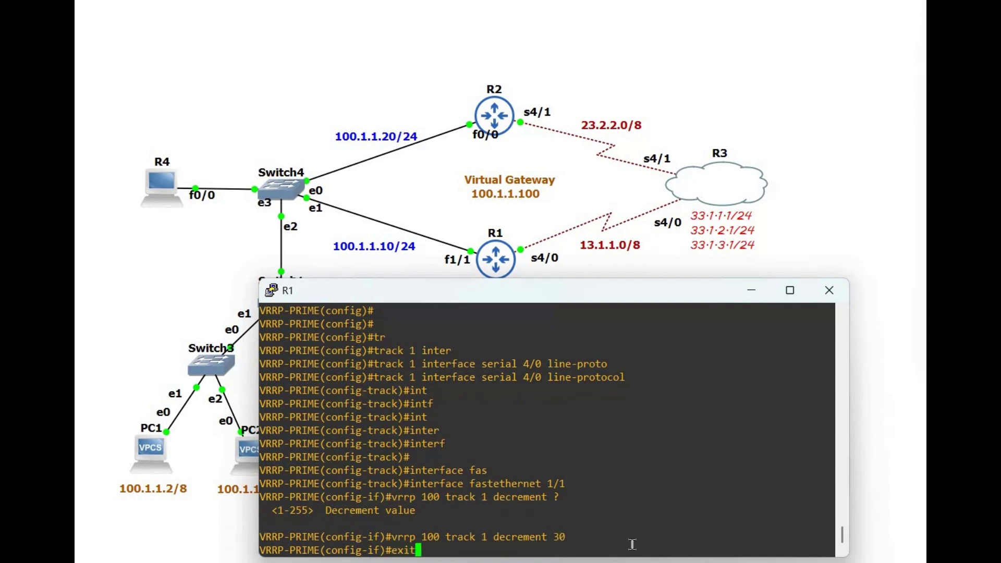
pyautogui.press('Return')
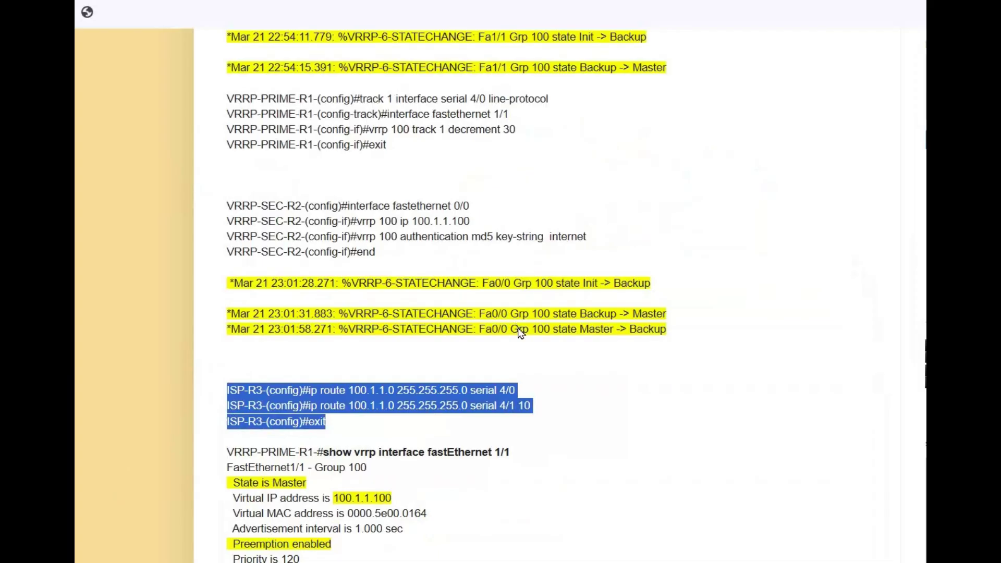
# Step: Highlight the blog's VRRP paragraph on multicast address, timers and pre-emption
pyautogui.scroll(20, 520, 332)
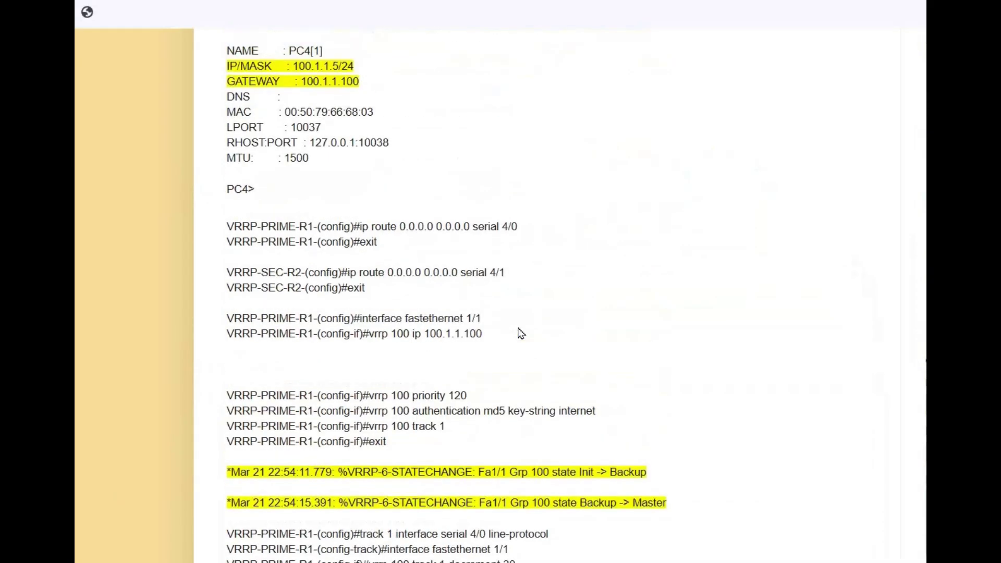
pyautogui.scroll(15, 519, 327)
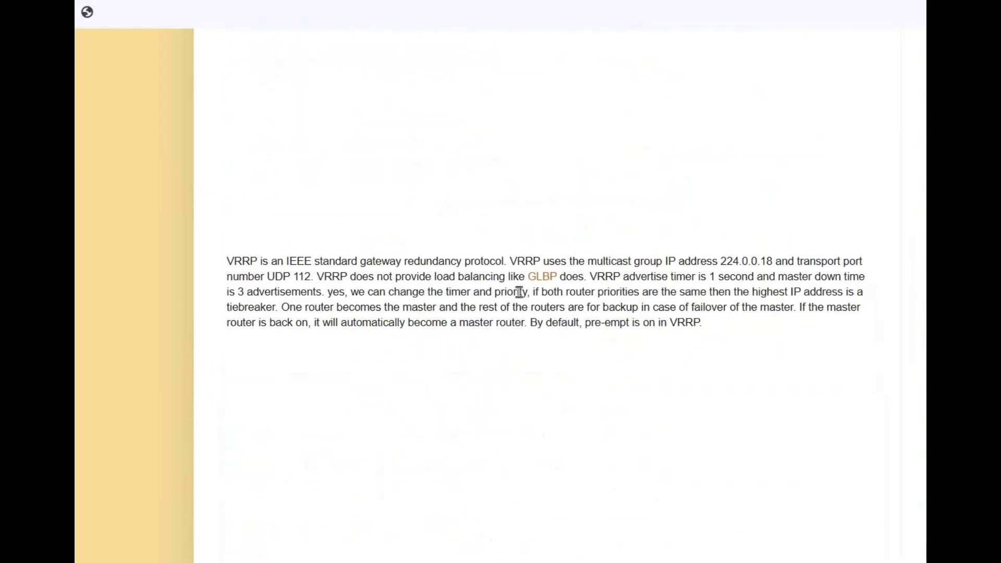
pyautogui.moveTo(396, 261); pyautogui.dragTo(704, 323)
pyautogui.hotkey('ctrl', 'shift', 'Left')
pyautogui.hotkey('ctrl', 'shift', 'Left')
pyautogui.hotkey('ctrl', 'shift', 'Left')
pyautogui.scroll(10, 491, 321)
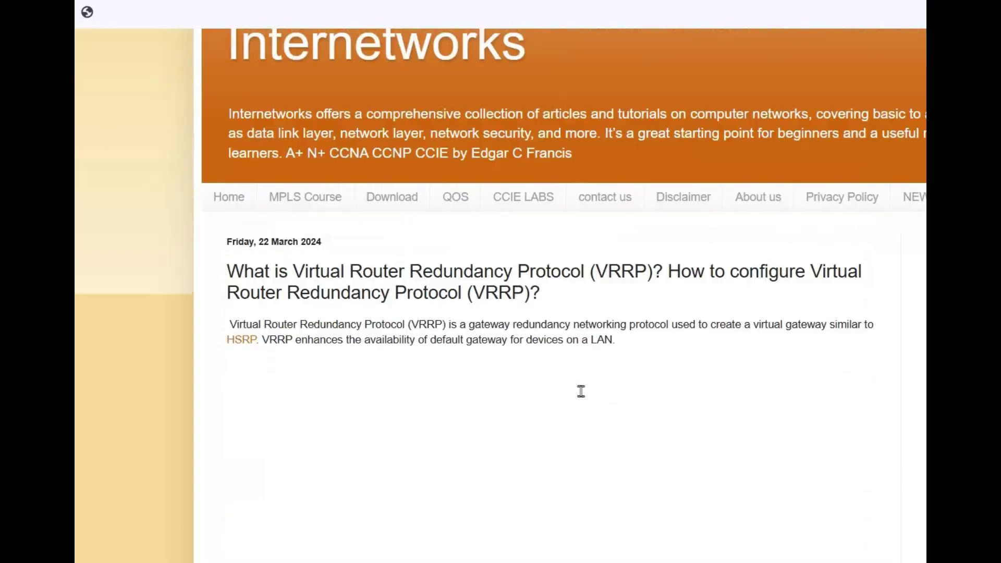
pyautogui.scroll(-3, 659, 559)
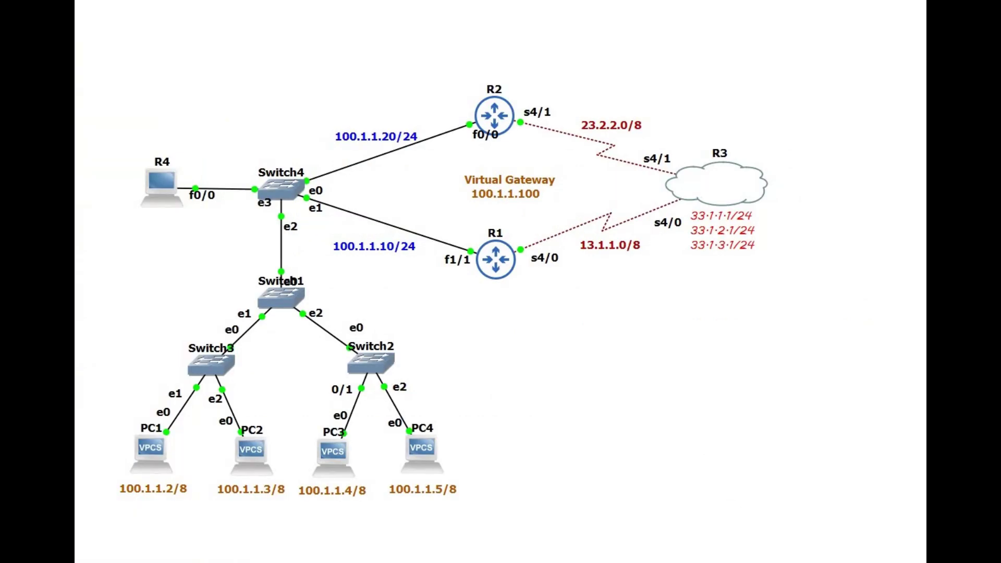
# Step: Minimize R1's console and bring R2's console to the front
pyautogui.click(816, 538)
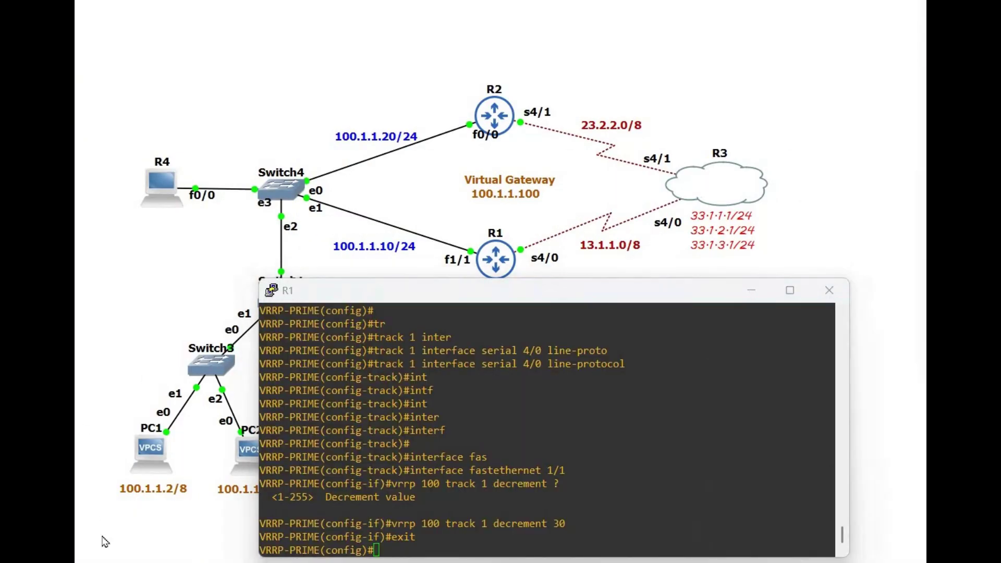
pyautogui.click(753, 292)
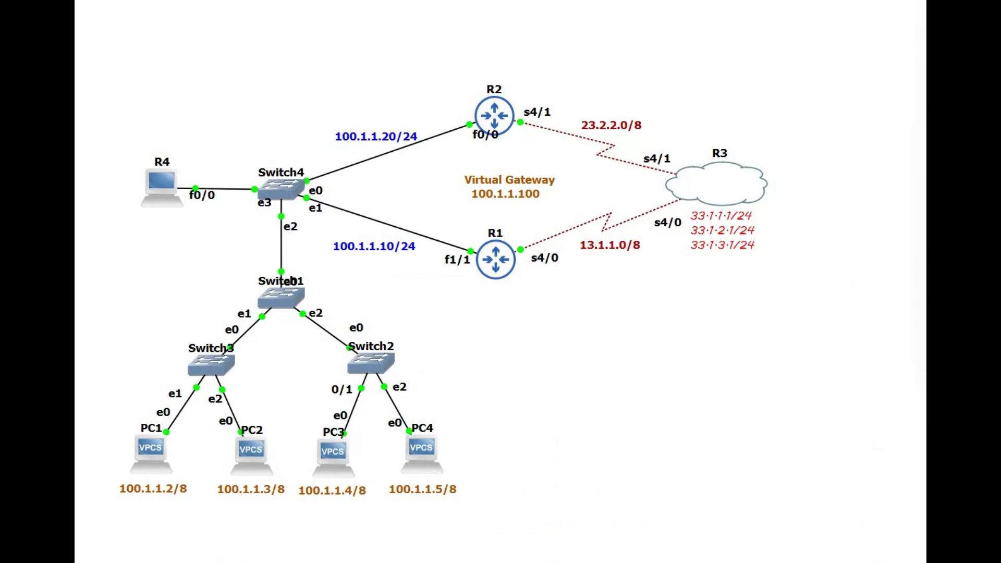
pyautogui.click(762, 561)
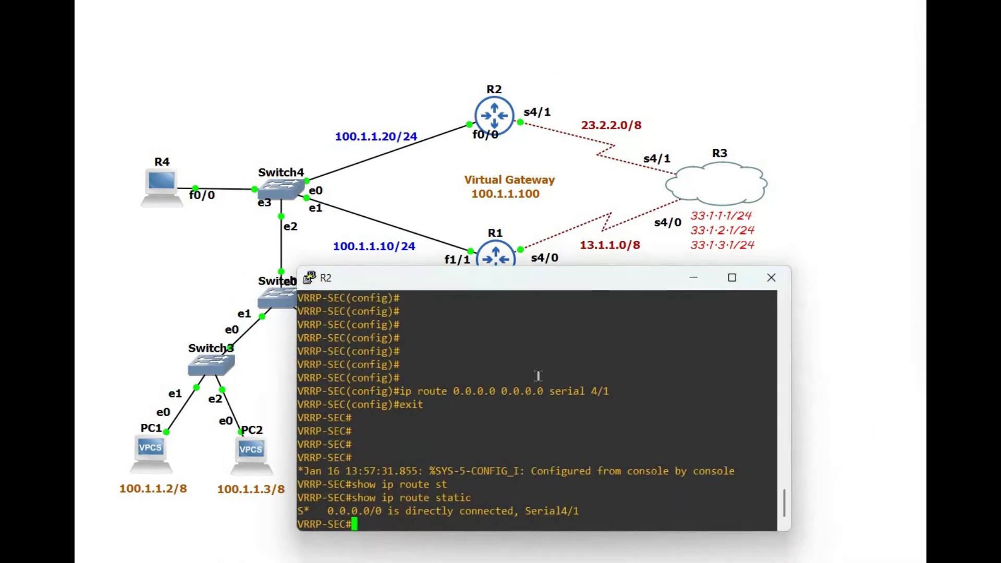
# Step: Add R2's FastEthernet 0/0 to VRRP group 100 with virtual IP 100.1.1.100
pyautogui.press('Return')
pyautogui.press('Return')
pyautogui.press('Return')
pyautogui.press('Return')
pyautogui.press('Return')
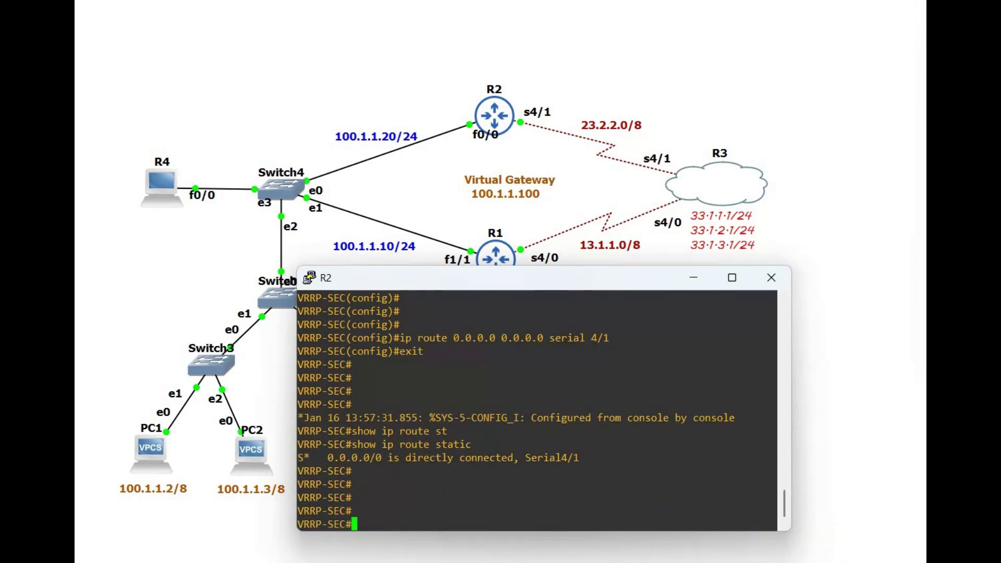
pyautogui.write('conf t')
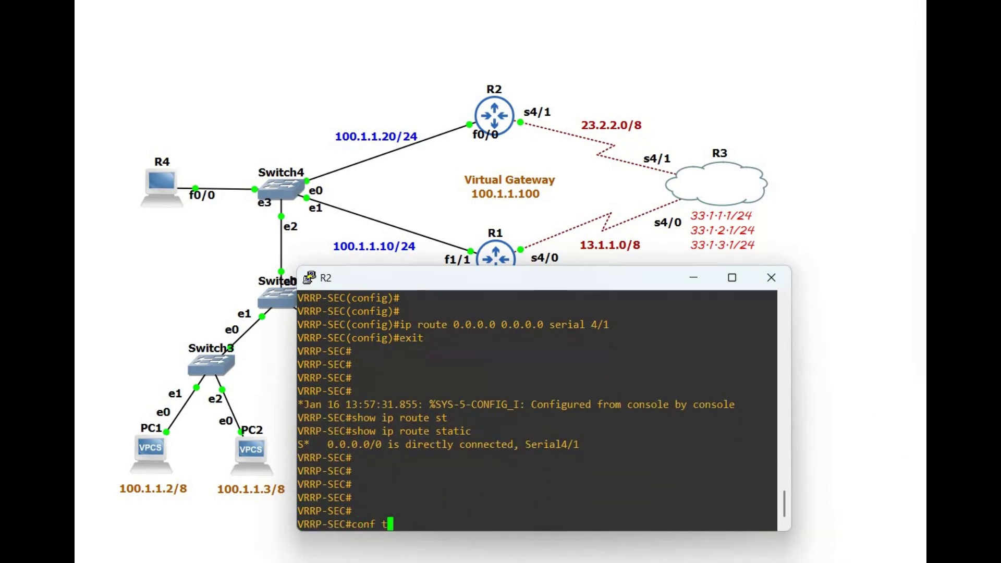
pyautogui.press('Return')
pyautogui.press('Return')
pyautogui.press('Return')
pyautogui.write('int')
pyautogui.press('Tab')
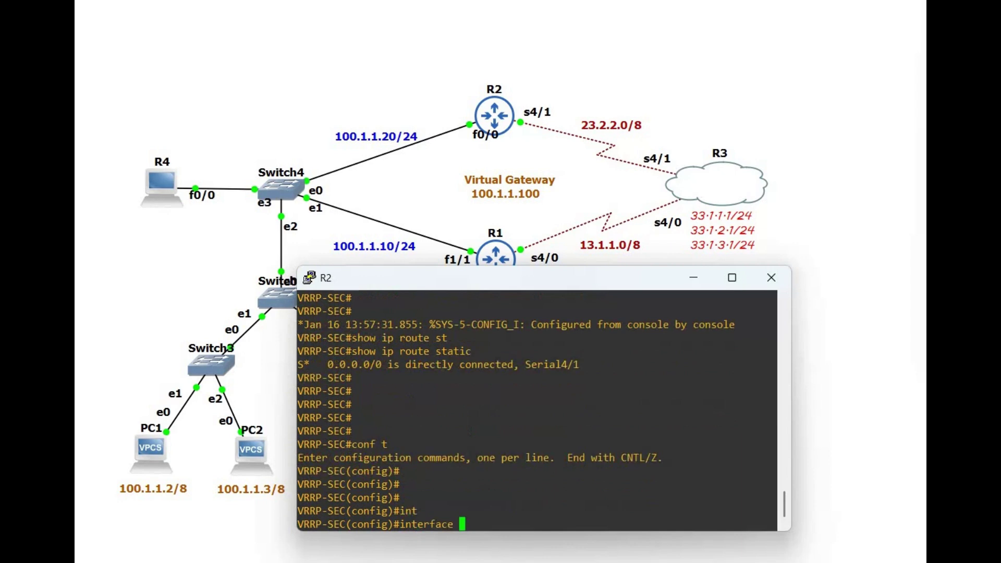
pyautogui.write('f')
pyautogui.press('Tab')
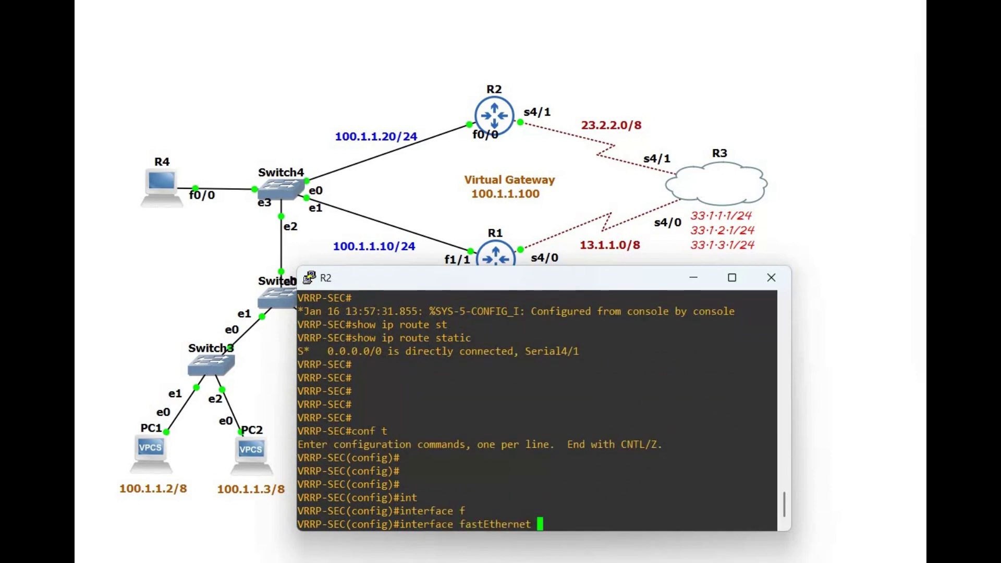
pyautogui.write('0/0')
pyautogui.press('Return')
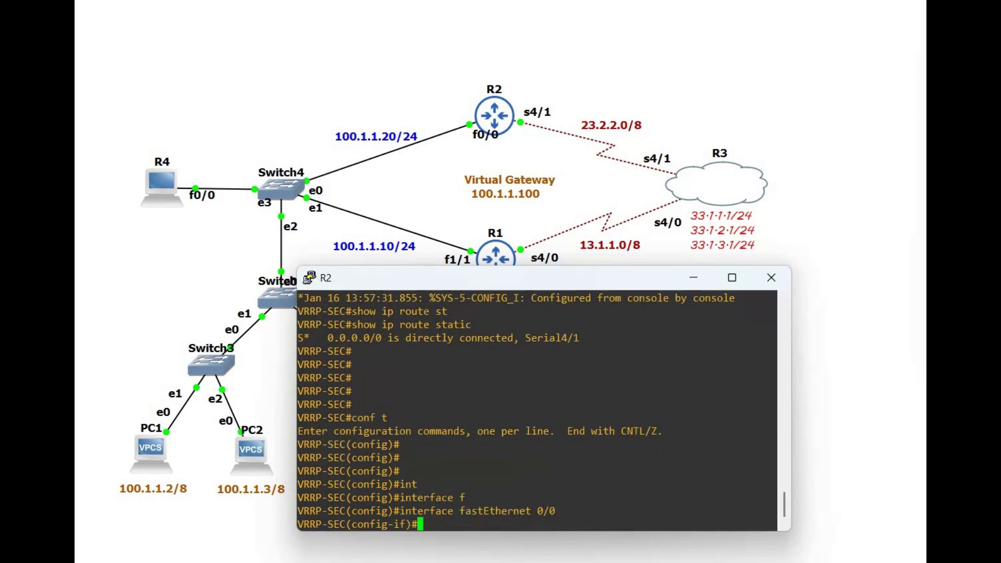
pyautogui.write('vrrp 100 IP')
pyautogui.press('BackSpace')
pyautogui.press('BackSpace')
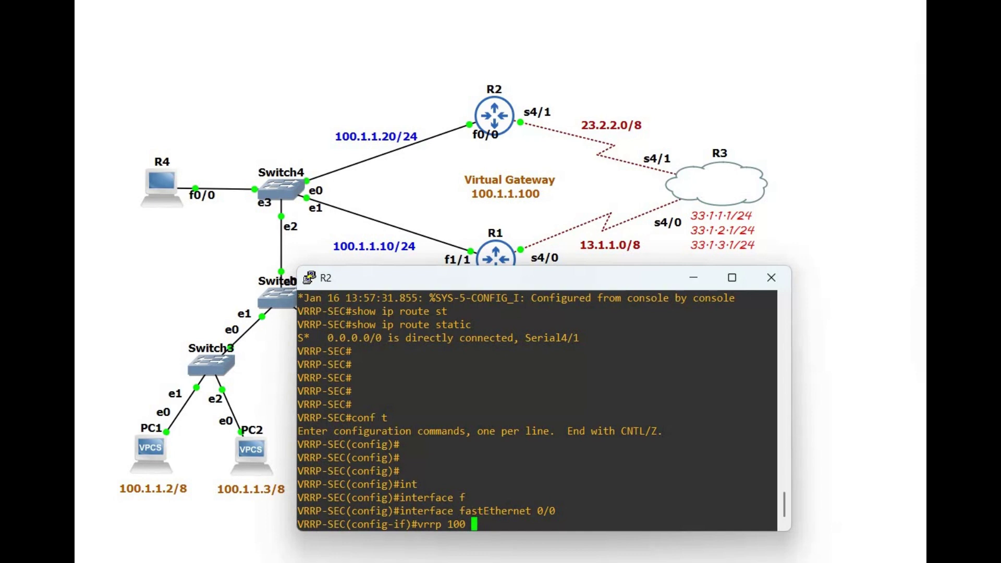
pyautogui.write('ip 100.1.1.100')
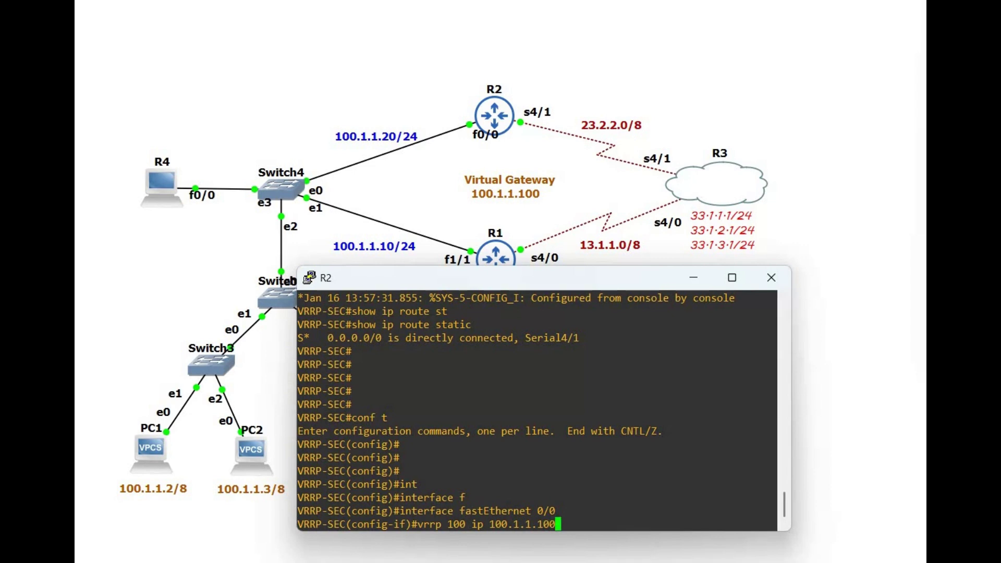
pyautogui.press('Return')
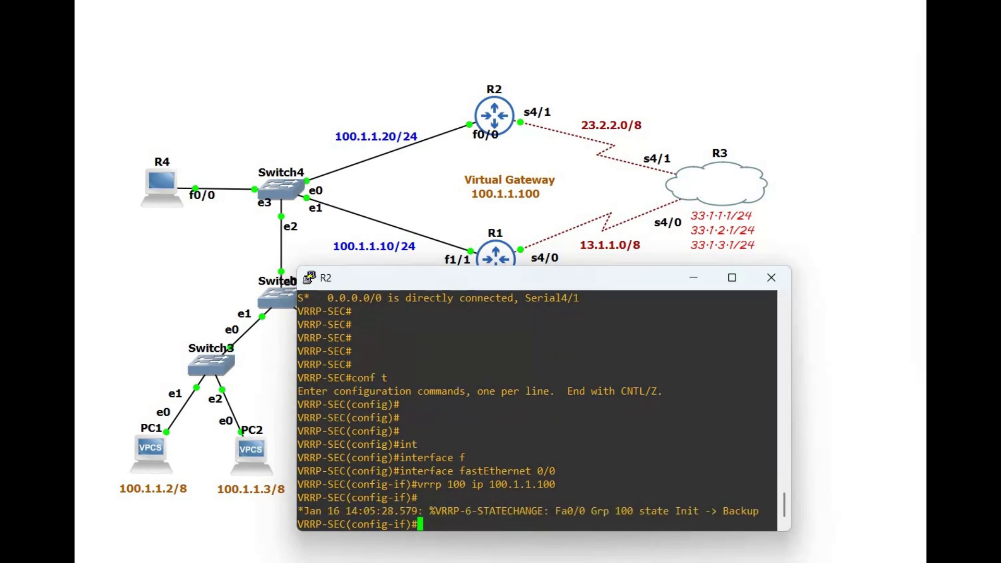
# Step: Enable MD5 authentication on VRRP group 100 using R1's matching key string
pyautogui.write('vrr')
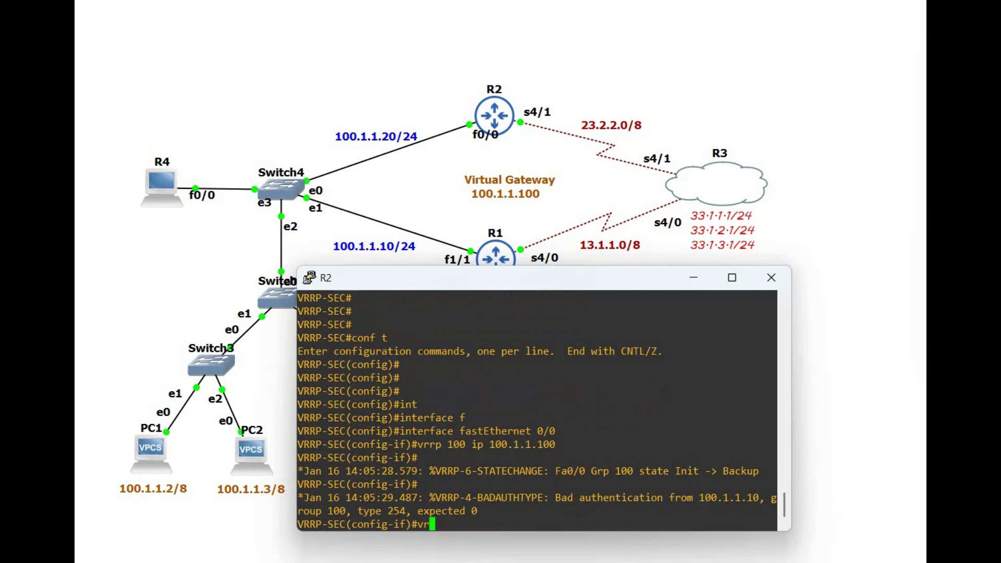
pyautogui.press('BackSpace')
pyautogui.press('BackSpace')
pyautogui.press('BackSpace')
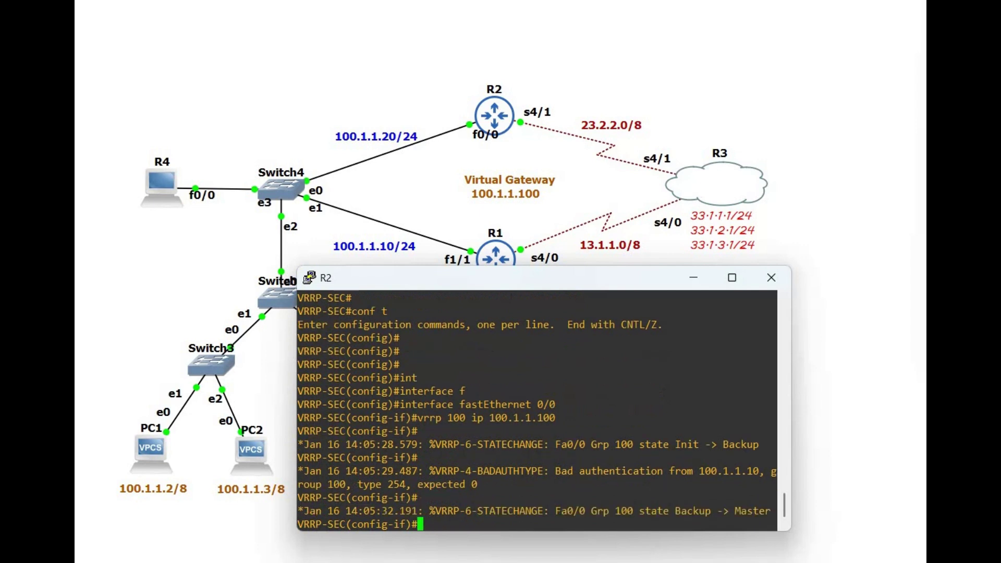
pyautogui.press('Return')
pyautogui.press('Return')
pyautogui.press('Return')
pyautogui.write('vrr')
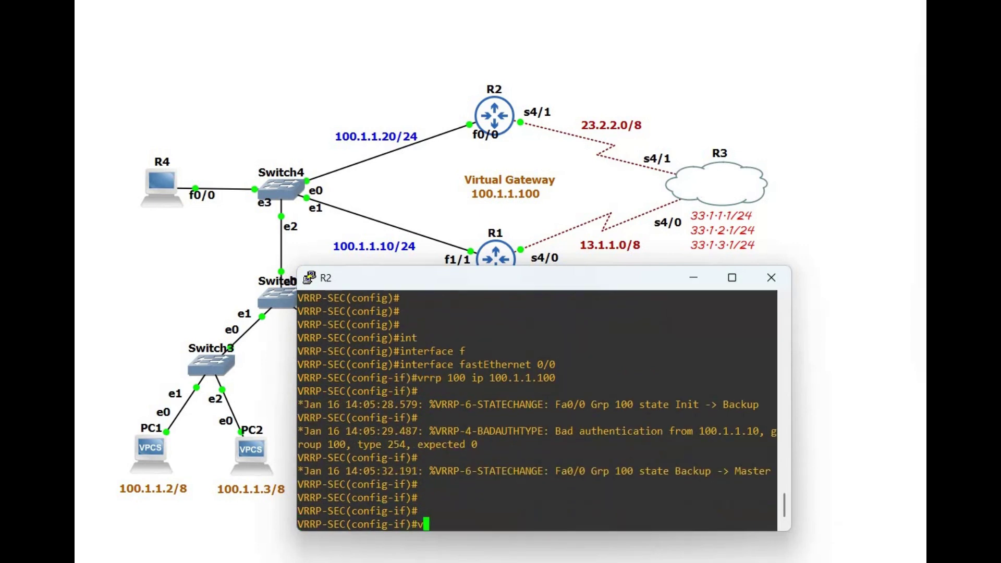
pyautogui.write('p 100 authen')
pyautogui.press('Tab')
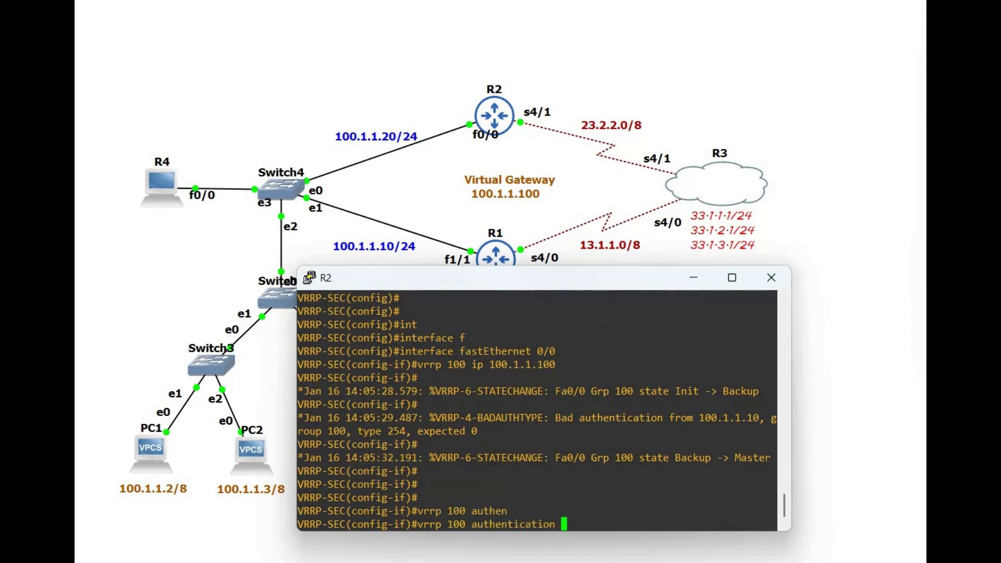
pyautogui.write('md5 key-string ')
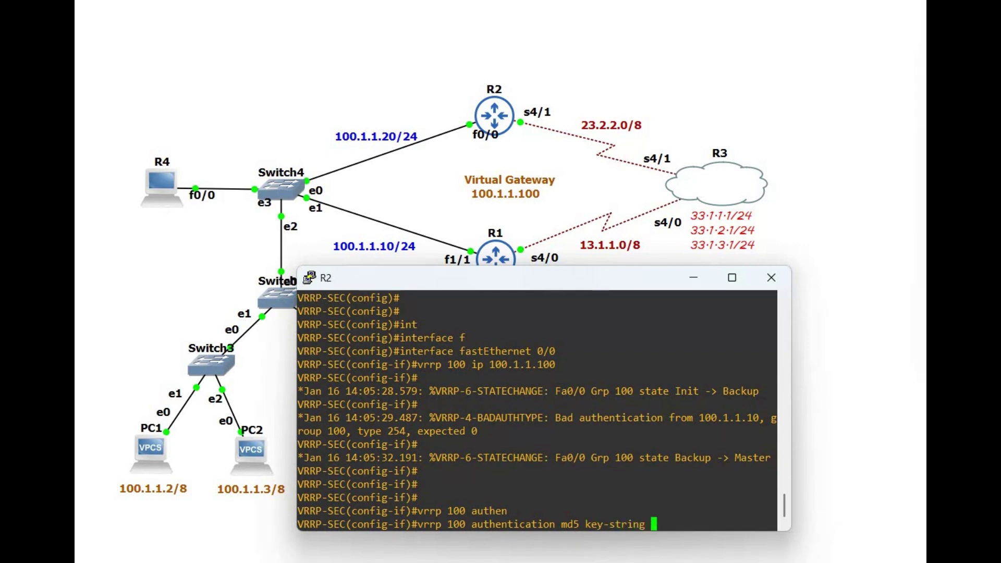
pyautogui.write('internet')
pyautogui.press('Return')
pyautogui.write('exit')
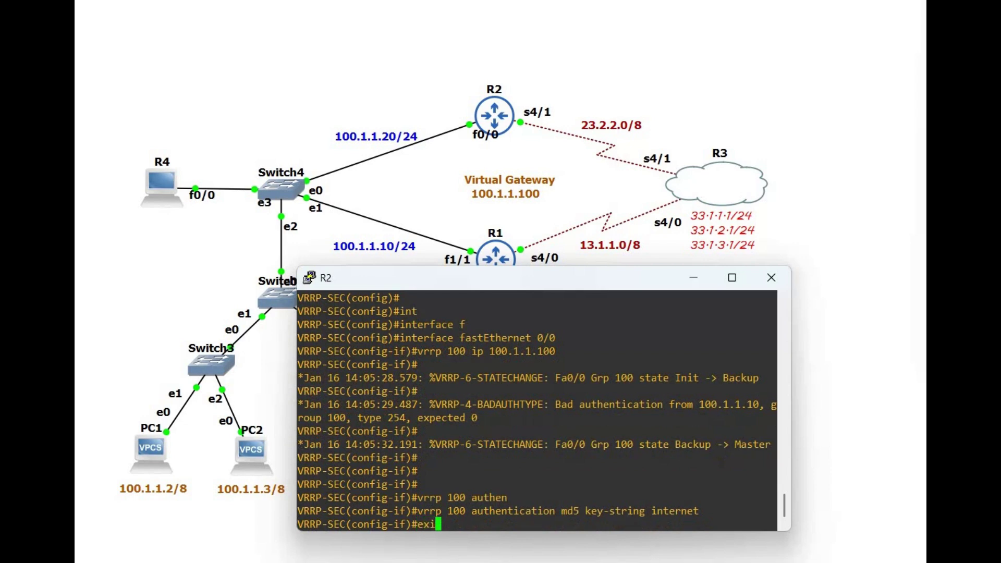
pyautogui.press('Return')
pyautogui.press('Return')
pyautogui.press('Return')
pyautogui.press('Return')
pyautogui.press('Return')
pyautogui.press('Return')
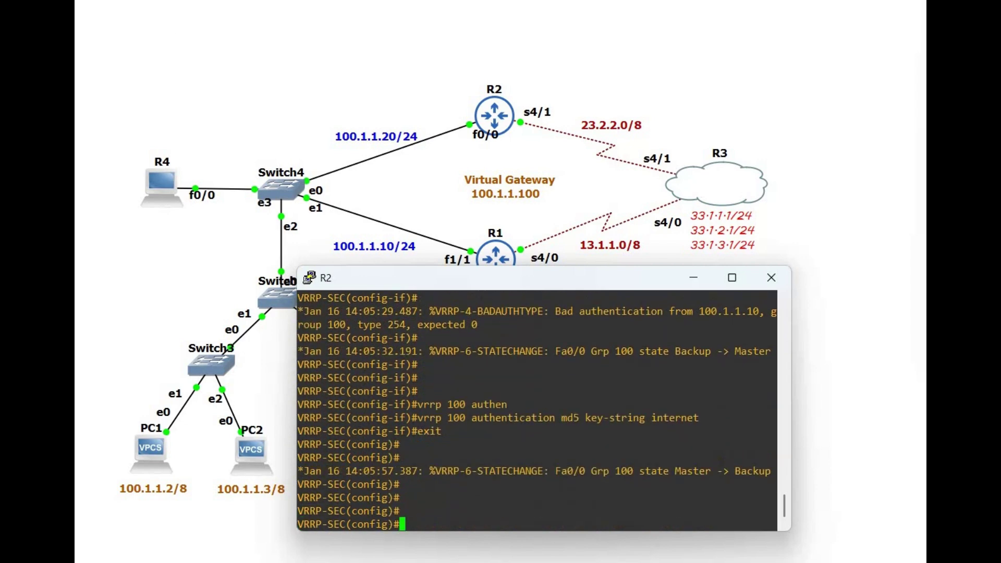
# Step: Widen R2's console and inspect the group number in its VRRP state-change log
pyautogui.moveTo(297, 277); pyautogui.dragTo(195, 277)
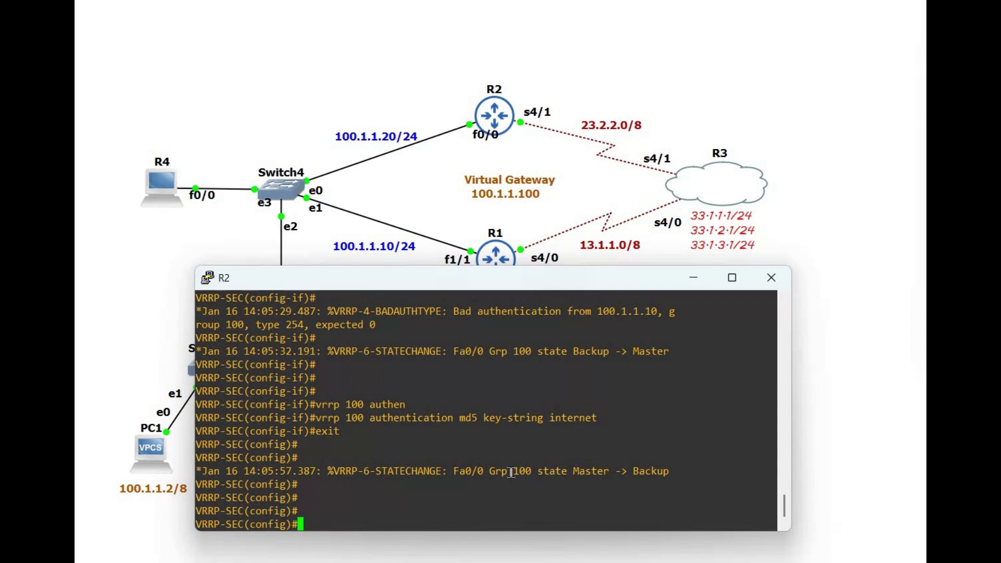
pyautogui.moveTo(508, 472); pyautogui.dragTo(647, 487)
pyautogui.click(544, 472)
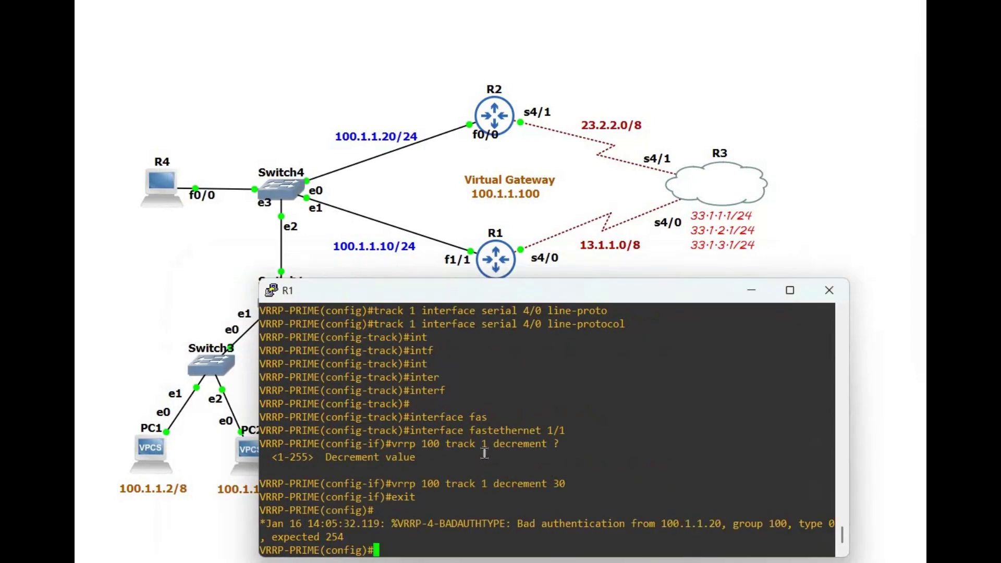
# Step: Exit configuration on R1 and run show vrrp interface fastEthernet 1/1
pyautogui.press('Return')
pyautogui.press('Return')
pyautogui.press('Return')
pyautogui.press('Return')
pyautogui.press('Return')
pyautogui.write('end')
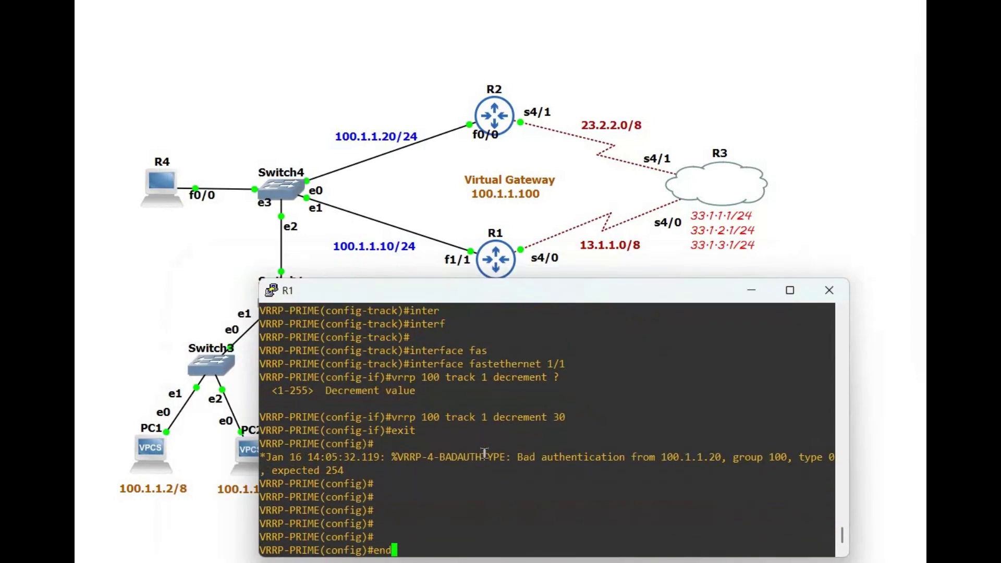
pyautogui.press('Return')
pyautogui.press('Return')
pyautogui.press('Return')
pyautogui.press('Return')
pyautogui.press('Return')
pyautogui.write('show ')
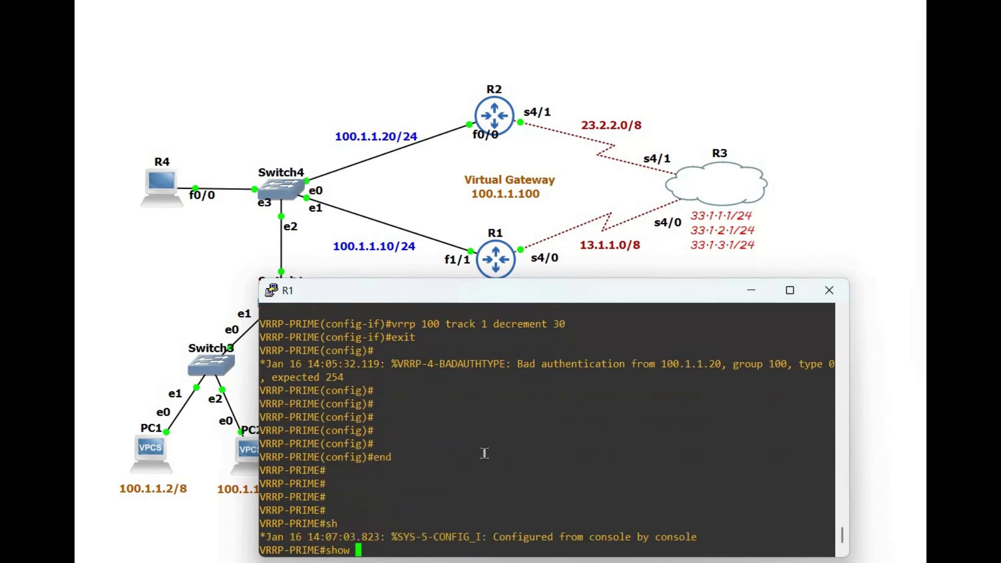
pyautogui.write('vrrp int')
pyautogui.press('Tab')
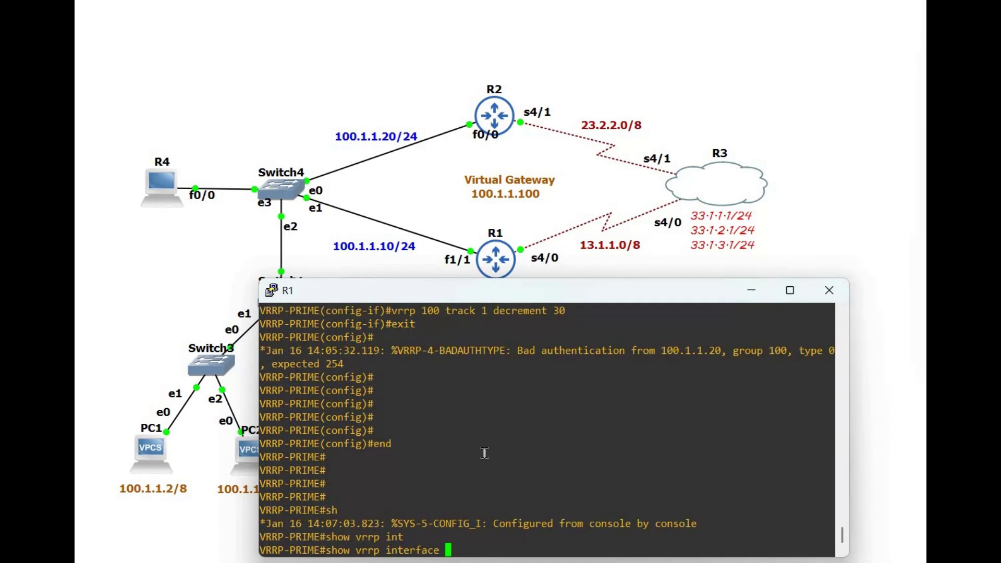
pyautogui.write('f')
pyautogui.press('Tab')
pyautogui.write('1/1')
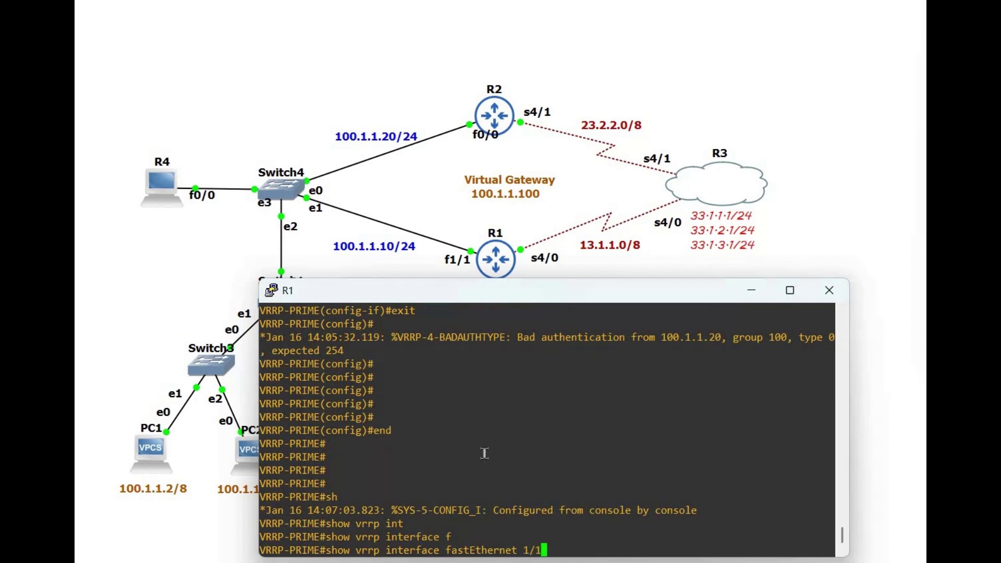
pyautogui.press('Return')
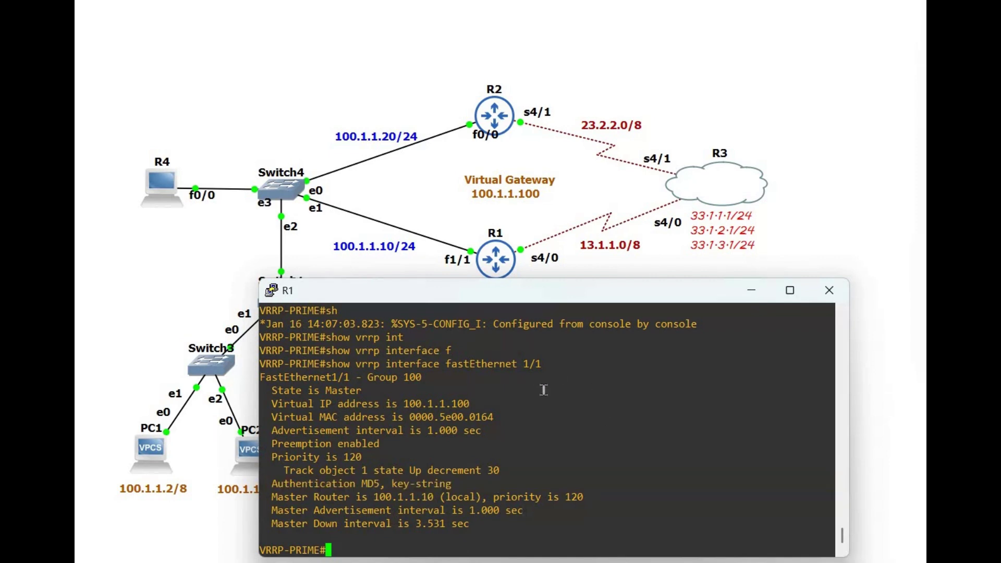
# Step: Run show vrrp on R1 to confirm group 100 Master at priority 120 with MD5, then minimize it
pyautogui.write('show ')
pyautogui.write('vrrp')
pyautogui.press('Return')
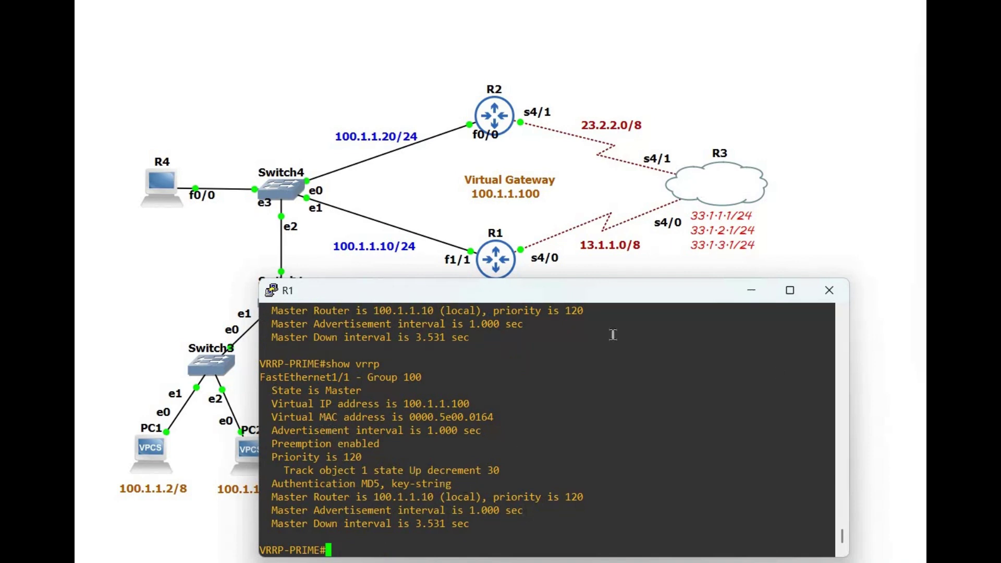
pyautogui.click(750, 293)
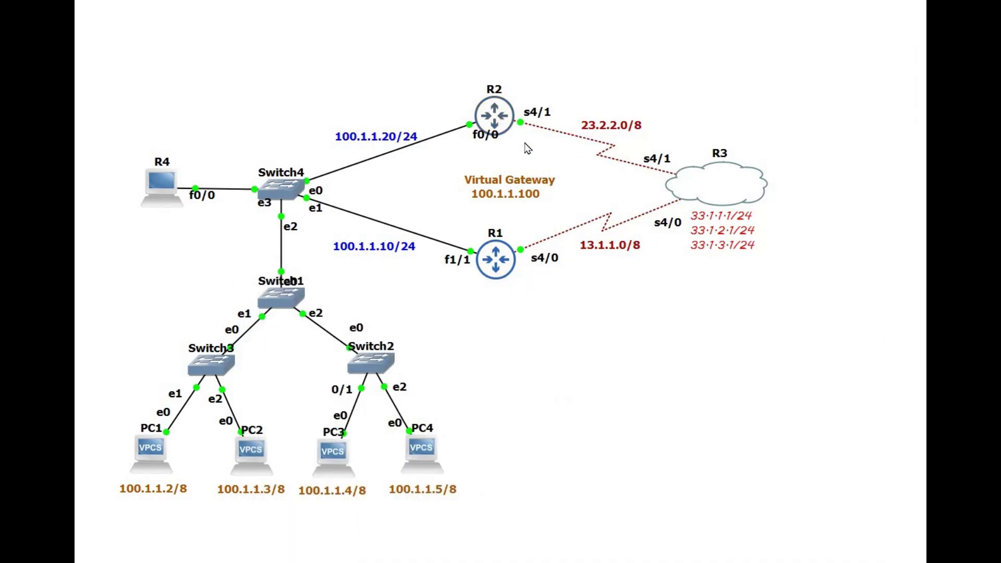
# Step: Open R2's console and run show vrrp
pyautogui.rightClick(496, 114)
pyautogui.click(521, 139)
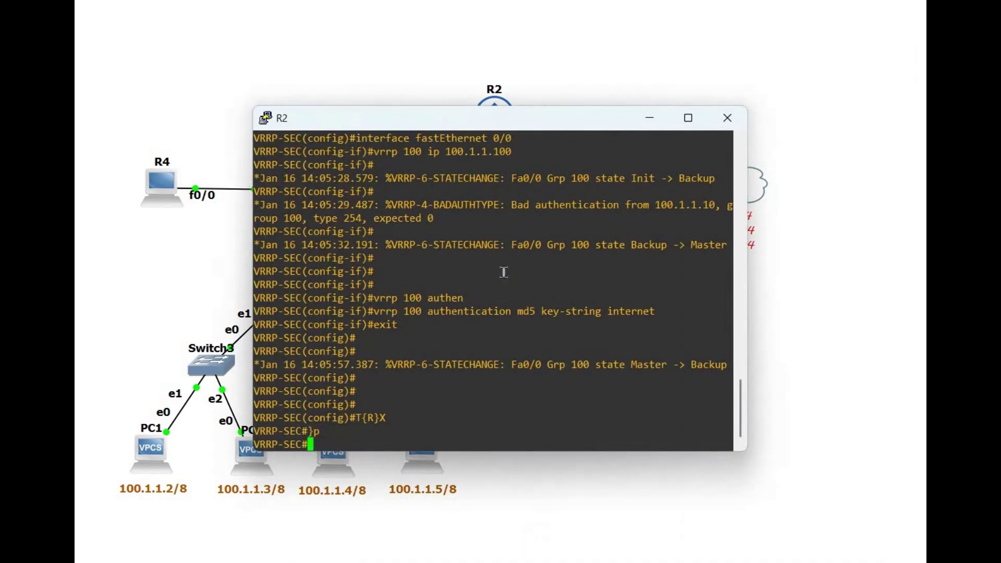
pyautogui.press('Return')
pyautogui.press('Return')
pyautogui.press('Return')
pyautogui.press('Return')
pyautogui.press('Return')
pyautogui.press('Return')
pyautogui.press('Return')
pyautogui.write('show')
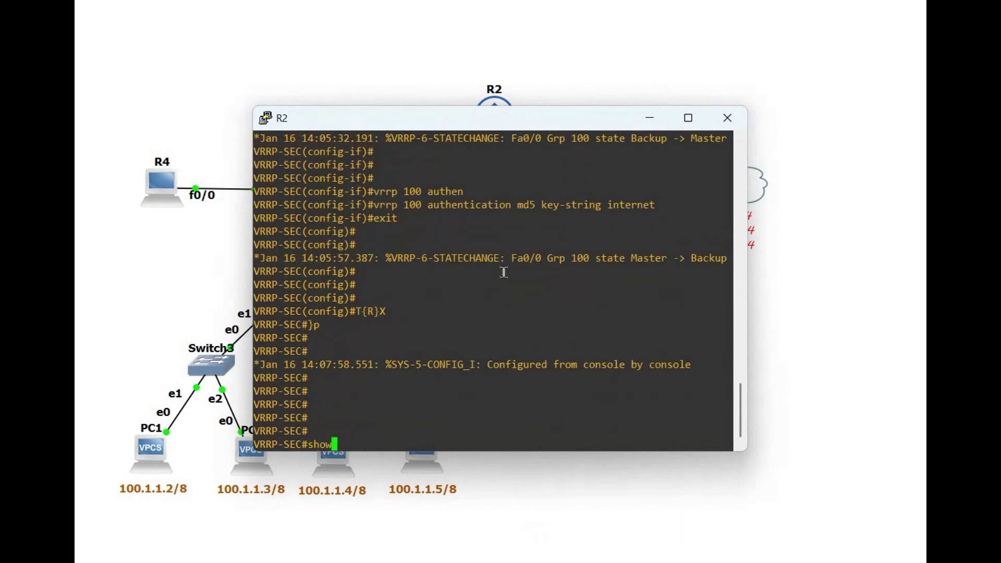
pyautogui.write(' vrrp')
pyautogui.press('Return')
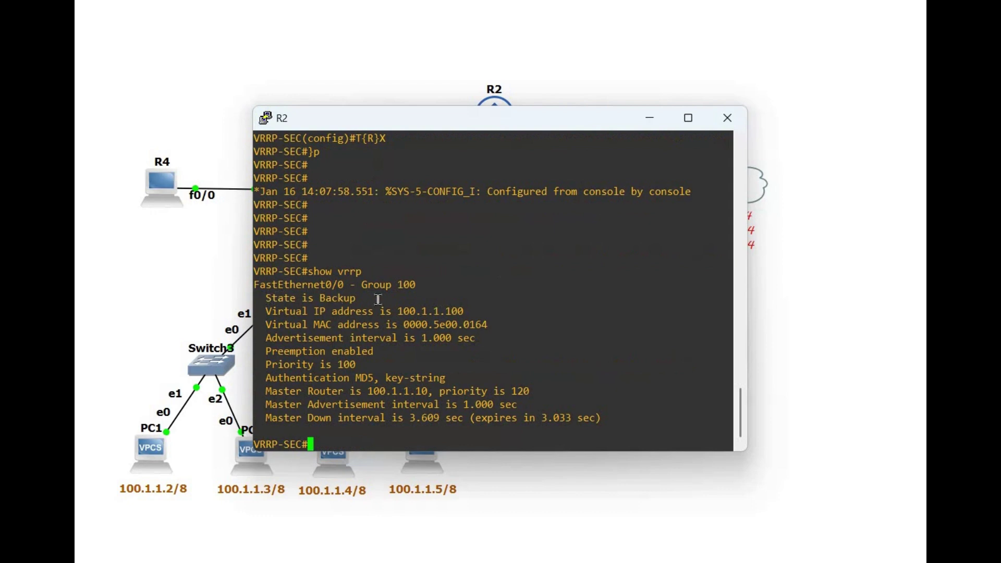
# Step: Highlight the Backup state, virtual IP 100.1.1.100, priority 100 and master router lines
pyautogui.moveTo(266, 298); pyautogui.dragTo(286, 312)
pyautogui.moveTo(253, 106); pyautogui.dragTo(265, 107)
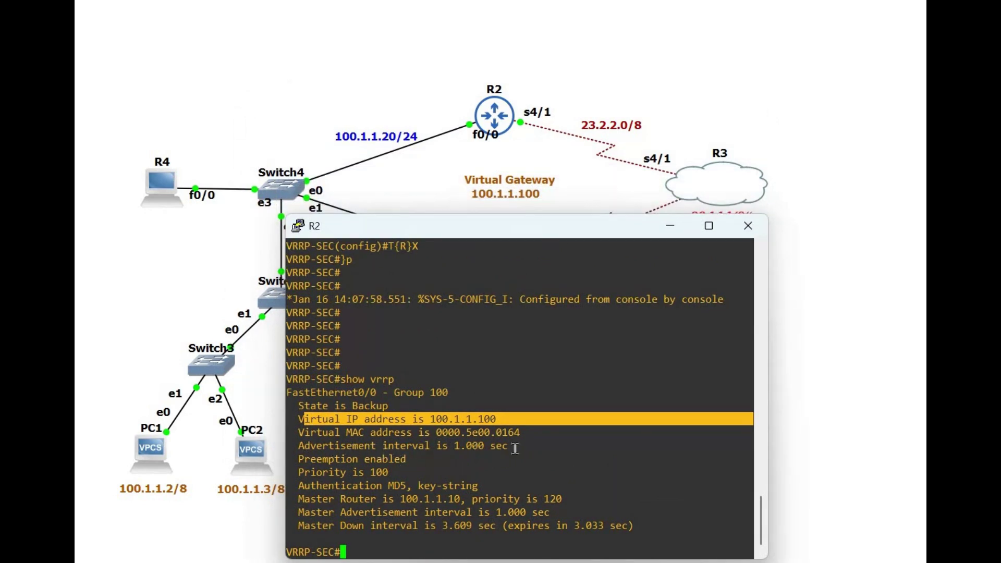
pyautogui.moveTo(515, 448); pyautogui.dragTo(402, 473)
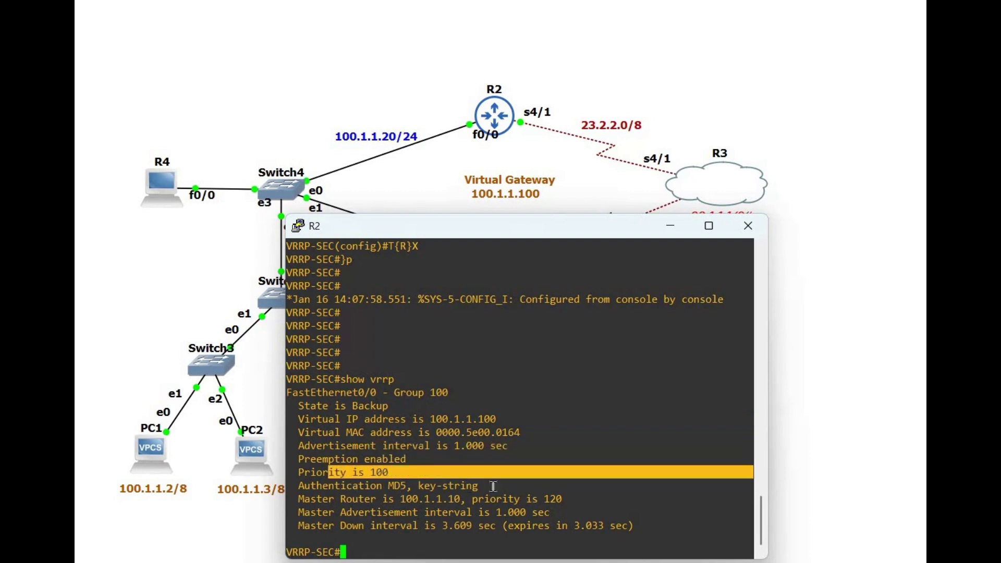
pyautogui.moveTo(565, 488); pyautogui.dragTo(466, 514)
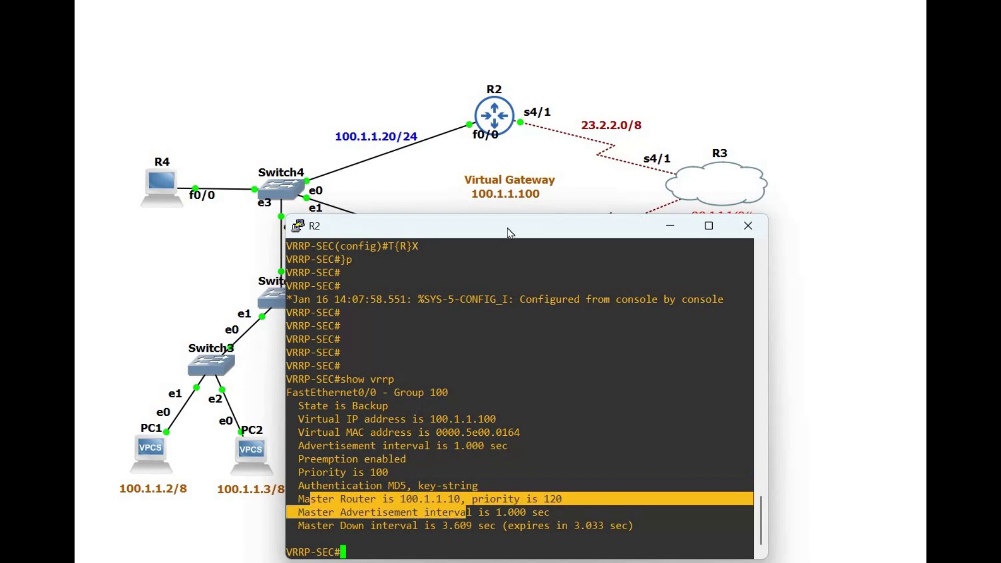
pyautogui.moveTo(499, 214); pyautogui.dragTo(499, 268)
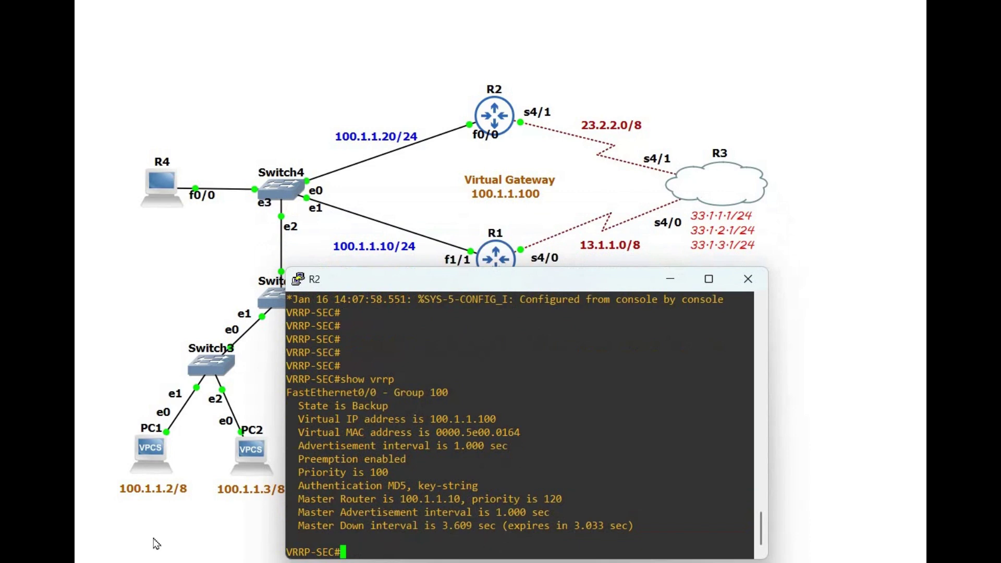
# Step: Minimize R2's console to bring the GNS3 topology back into view
pyautogui.click(670, 279)
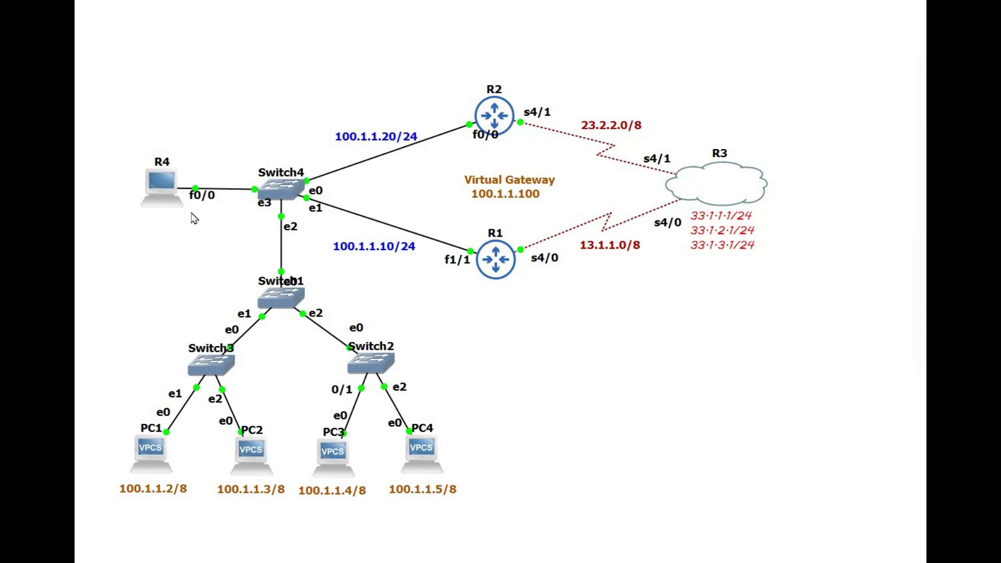
# Step: On R4's console, rename the device pc-111 and disable IP routing
pyautogui.doubleClick(165, 202)
pyautogui.press('Return')
pyautogui.press('Return')
pyautogui.press('Return')
pyautogui.press('Return')
pyautogui.press('Return')
pyautogui.press('Return')
pyautogui.press('Return')
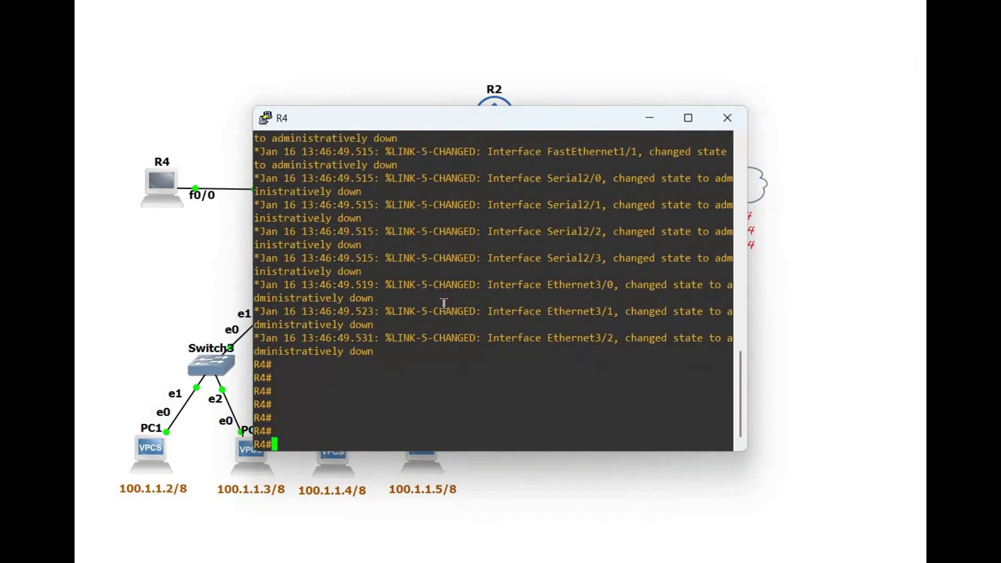
pyautogui.write('conf t')
pyautogui.press('Return')
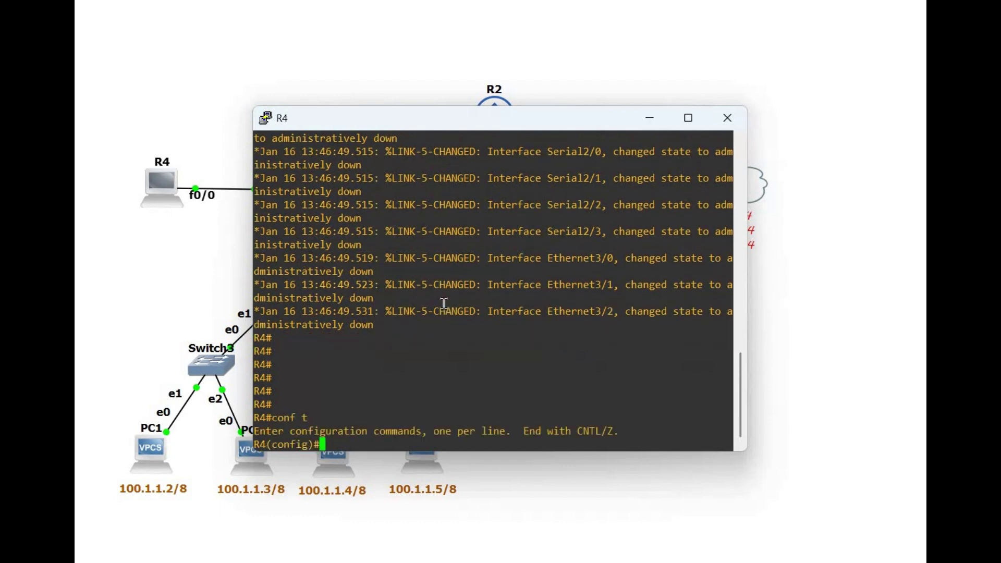
pyautogui.press('Return')
pyautogui.press('Return')
pyautogui.press('Return')
pyautogui.write('hos')
pyautogui.press('Tab')
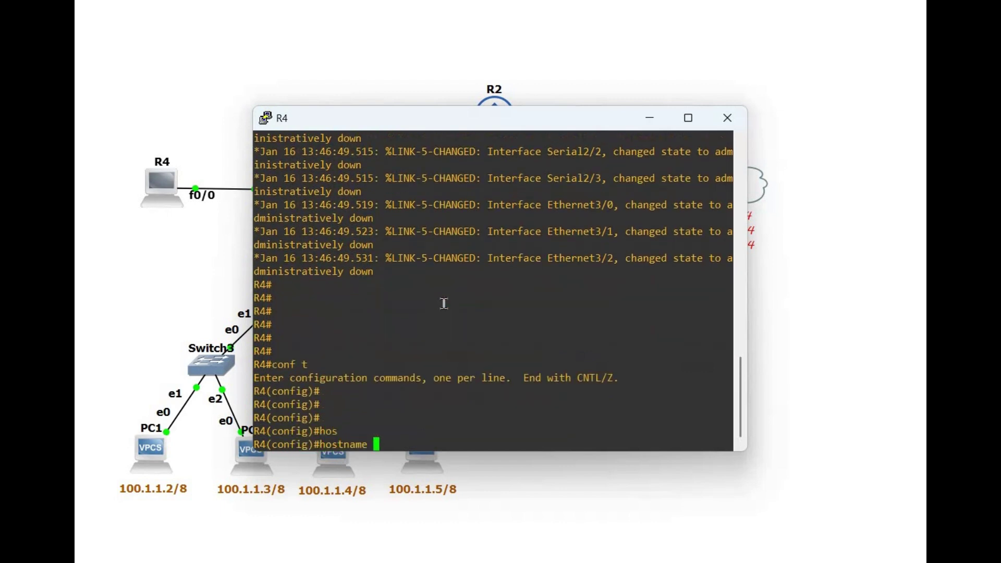
pyautogui.write('pc-111')
pyautogui.press('Return')
pyautogui.press('Return')
pyautogui.press('Return')
pyautogui.press('Return')
pyautogui.press('Return')
pyautogui.press('Return')
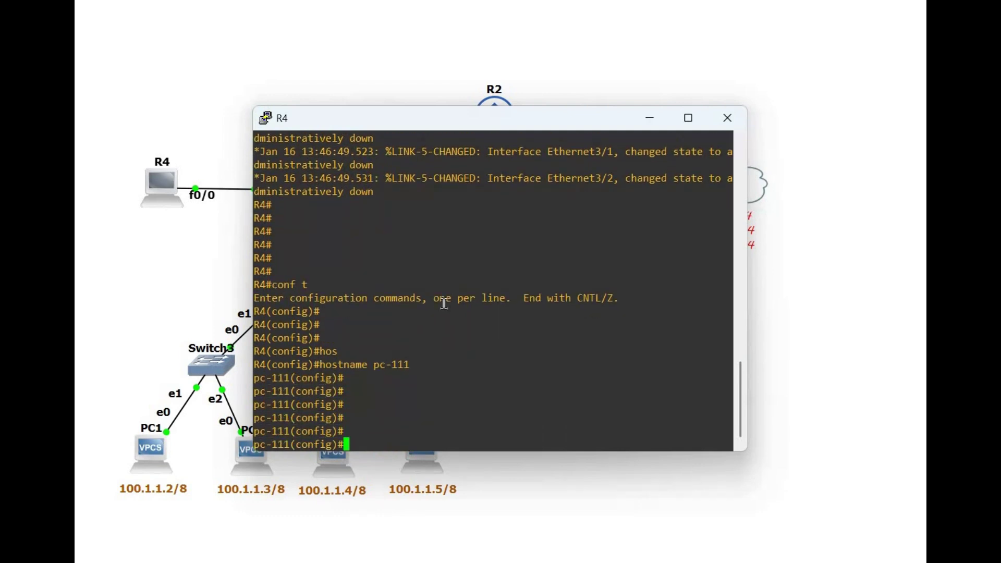
pyautogui.write('no ip routing')
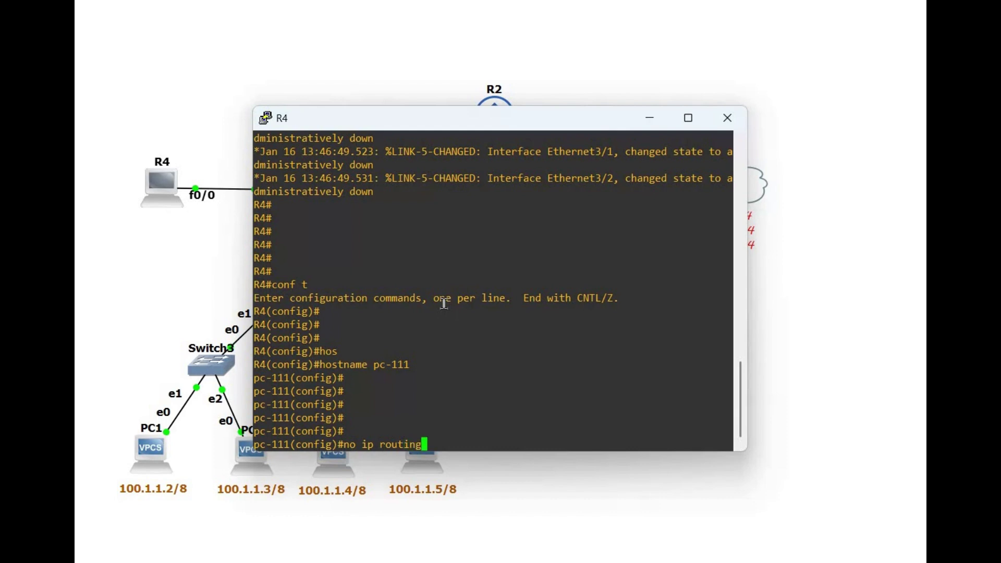
pyautogui.press('Return')
pyautogui.press('Return')
pyautogui.press('Return')
pyautogui.press('Return')
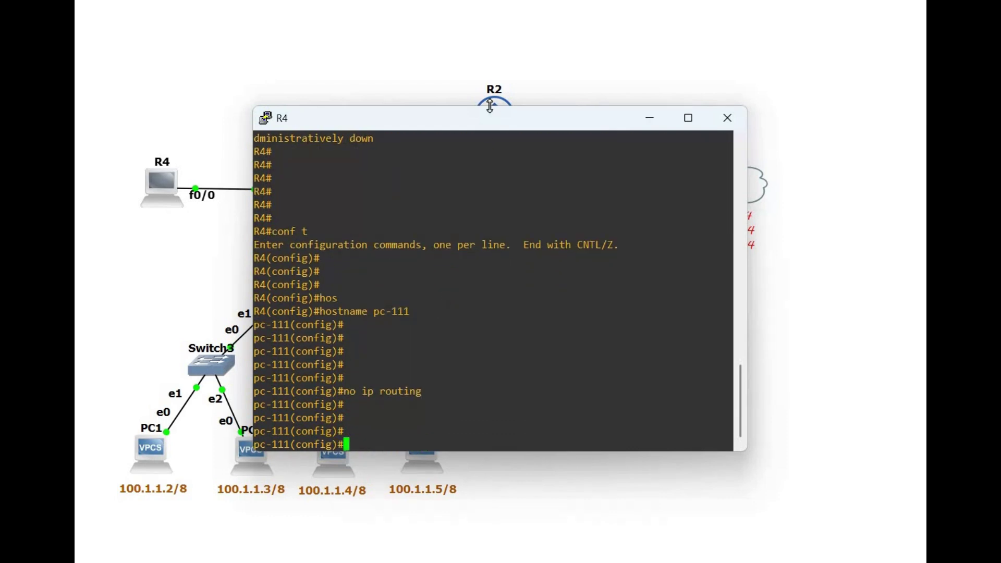
# Step: Assign FastEthernet0/0 the address 100.1.1.22 255.255.255.0
pyautogui.moveTo(649, 109); pyautogui.dragTo(729, 182)
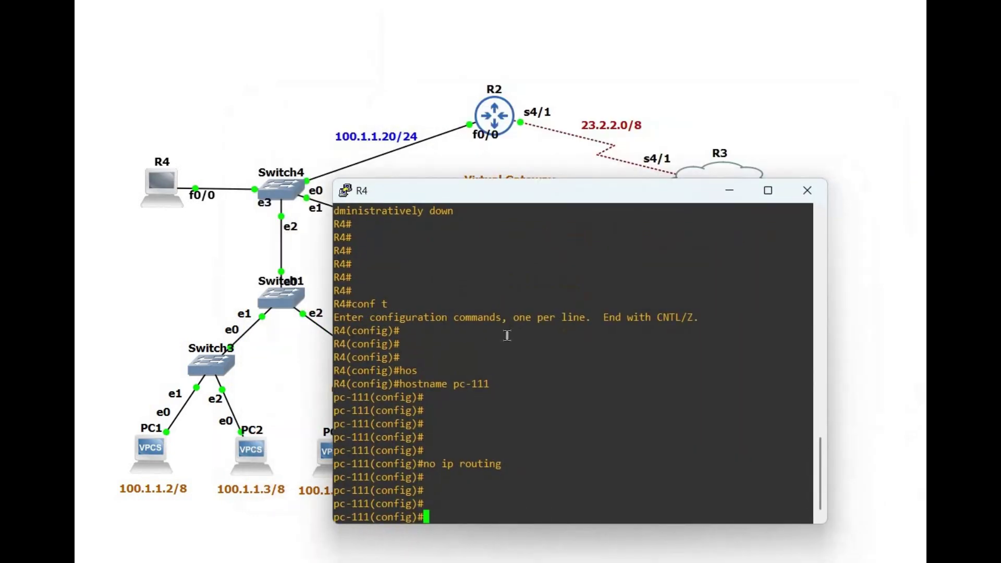
pyautogui.write('int')
pyautogui.press('Tab')
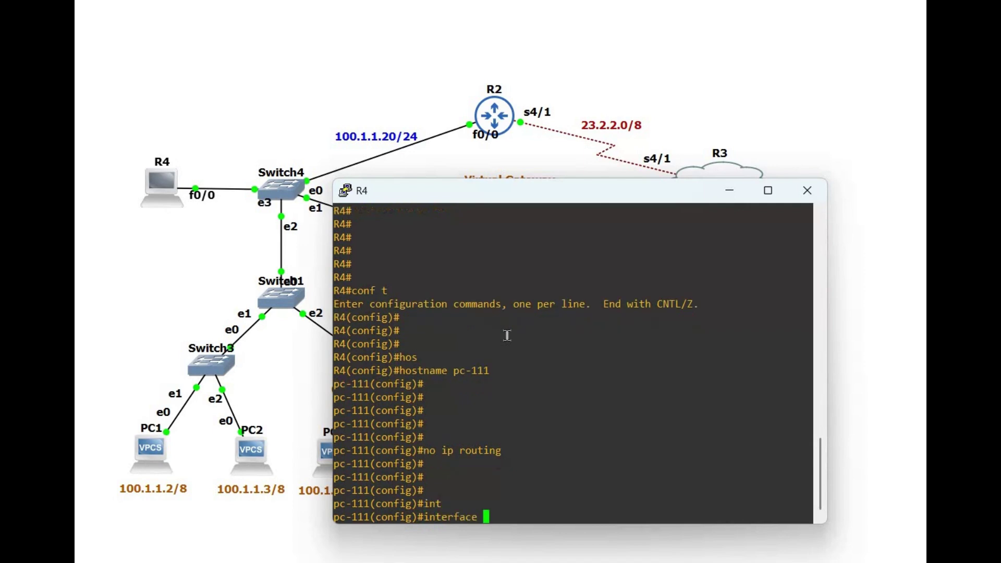
pyautogui.write('f')
pyautogui.press('Tab')
pyautogui.write('0/')
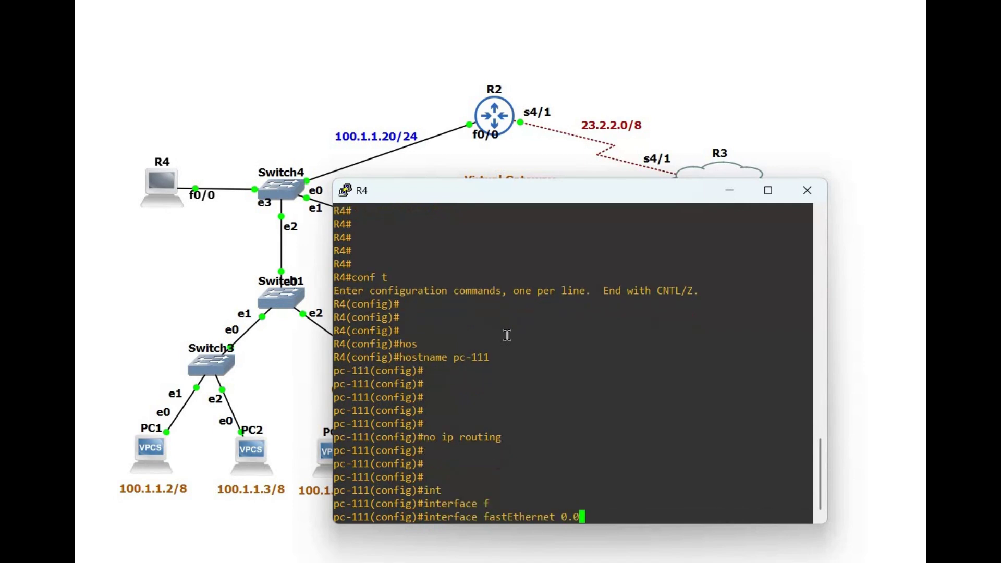
pyautogui.press('BackSpace')
pyautogui.write('/0')
pyautogui.press('Return')
pyautogui.write('i')
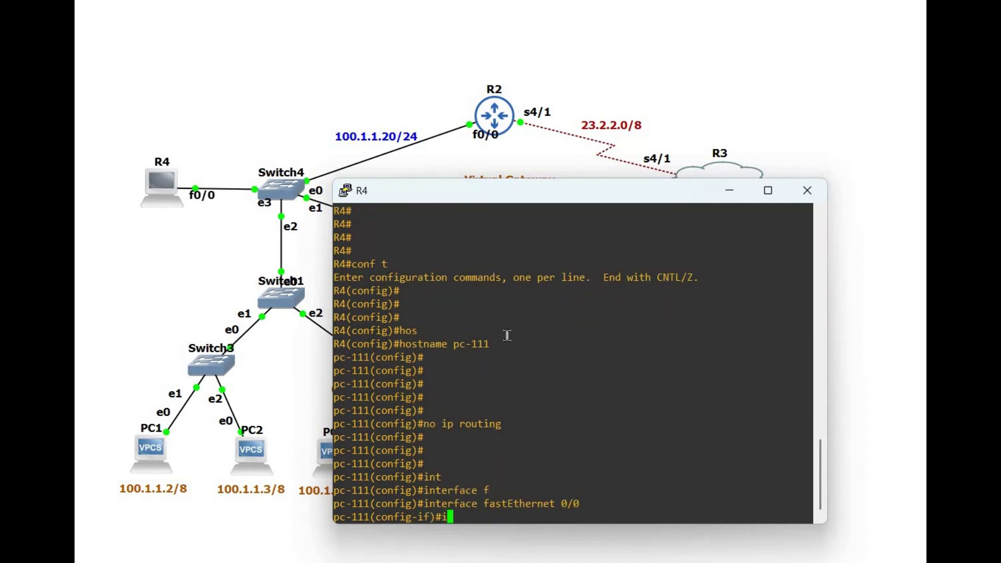
pyautogui.write('p address 100.1.1.22 255')
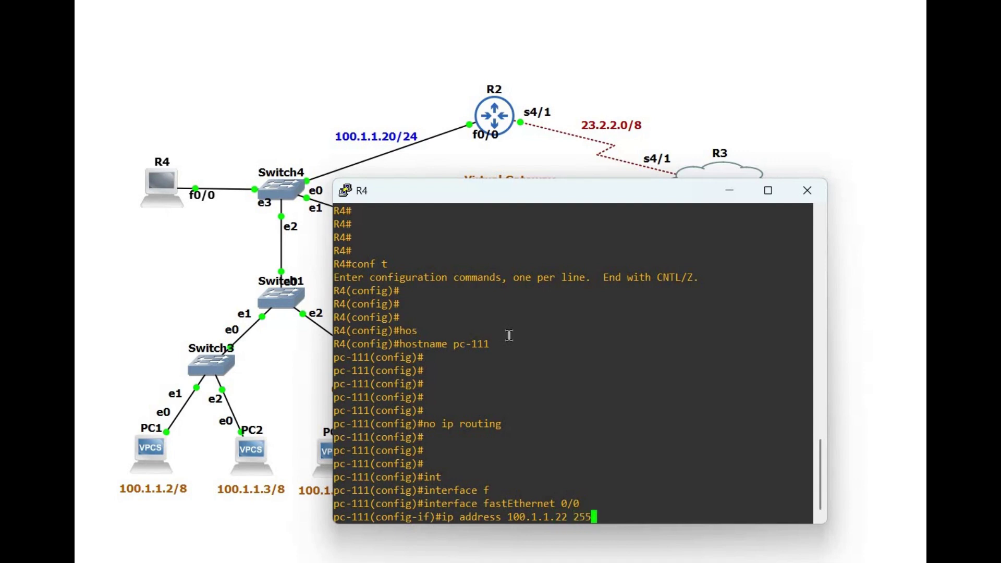
pyautogui.write('.255.255.0')
pyautogui.press('Return')
pyautogui.press('Return')
pyautogui.press('Return')
pyautogui.write('exit')
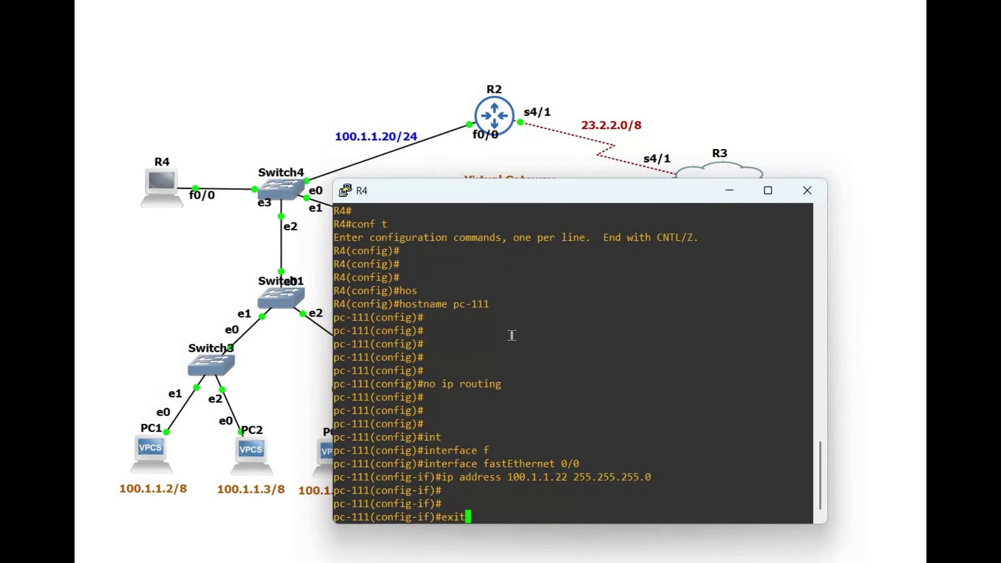
pyautogui.press('Return')
# Step: Enable FastEthernet0/0 with no shutdown and return to the network diagram
pyautogui.write('int')
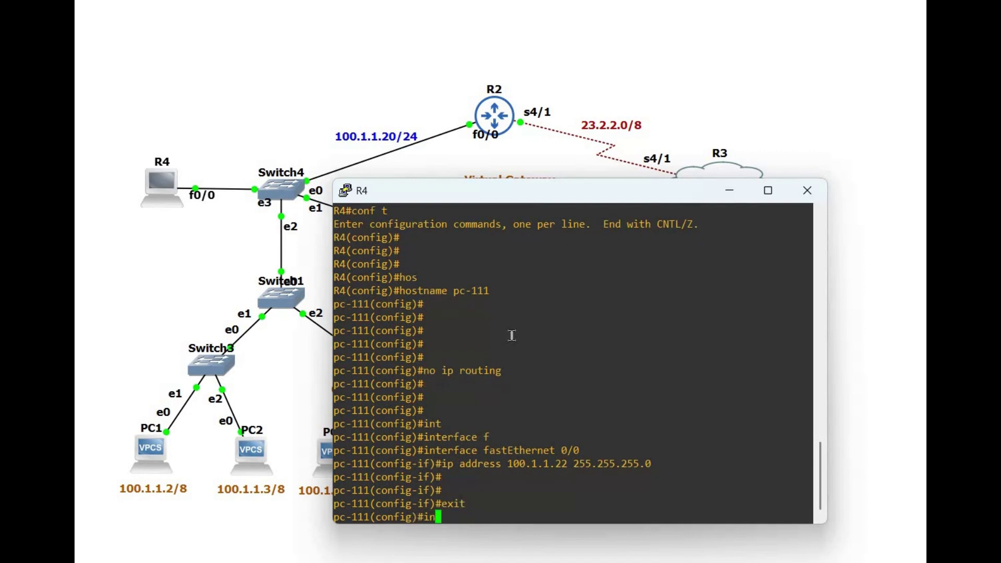
pyautogui.press('Tab')
pyautogui.write('f')
pyautogui.press('Tab')
pyautogui.write('0/0')
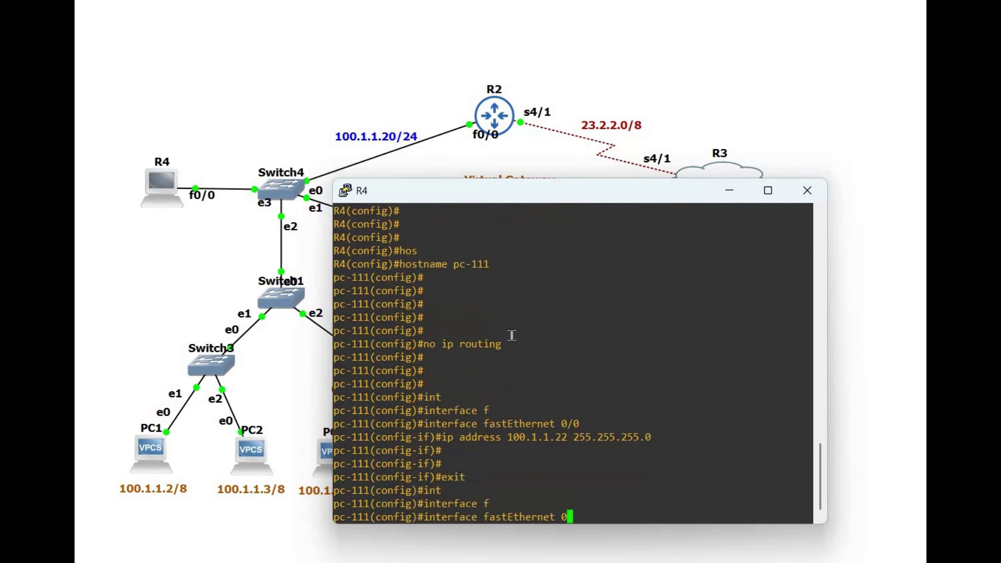
pyautogui.press('Return')
pyautogui.write('no sh')
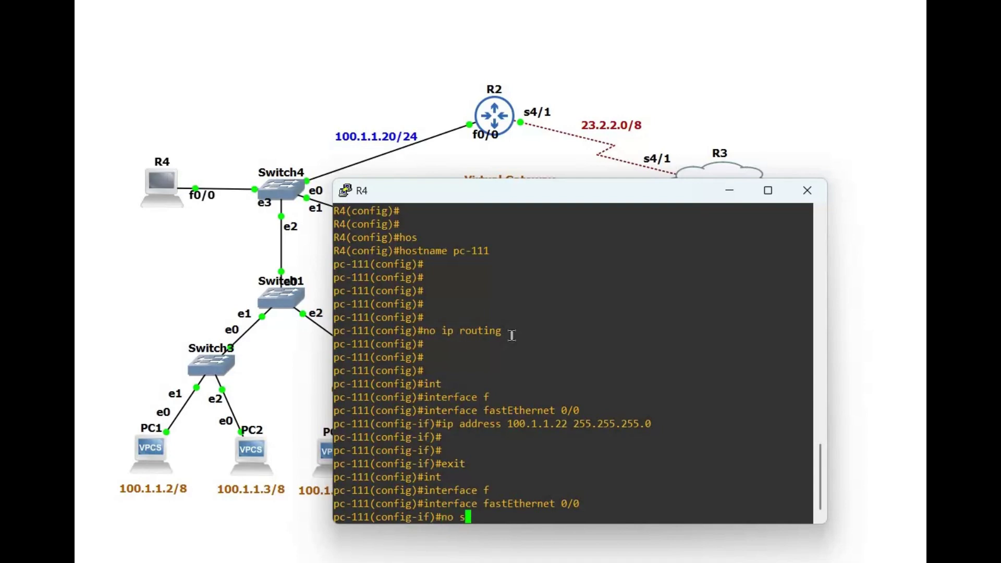
pyautogui.press('Tab')
pyautogui.press('Return')
pyautogui.write('exit')
pyautogui.press('Return')
pyautogui.press('Return')
pyautogui.press('Return')
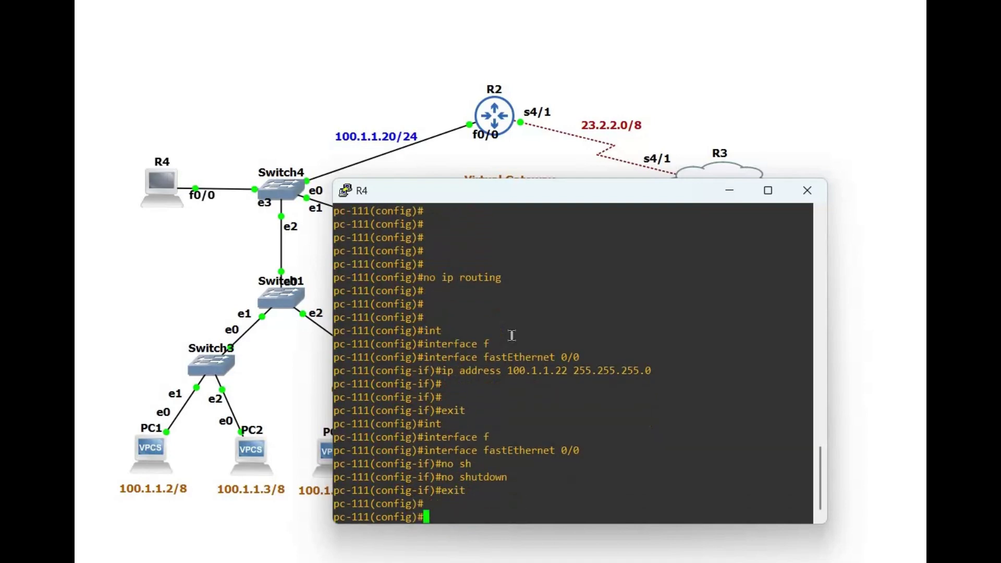
pyautogui.click(157, 455)
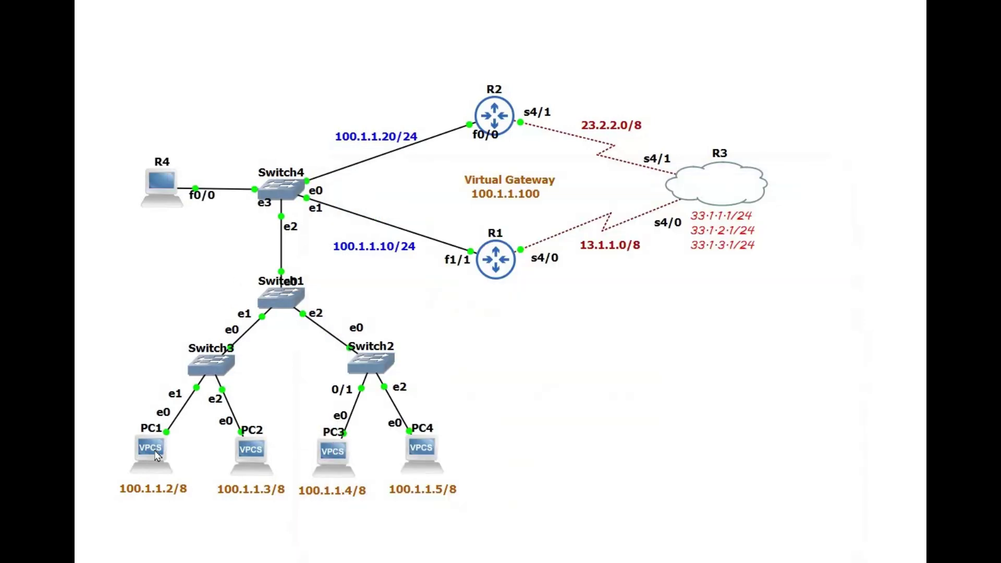
# Step: Set PC1's IP to 100.1.1.2 255.255.255.0 with gateway 100.1.1.100
pyautogui.doubleClick(156, 455)
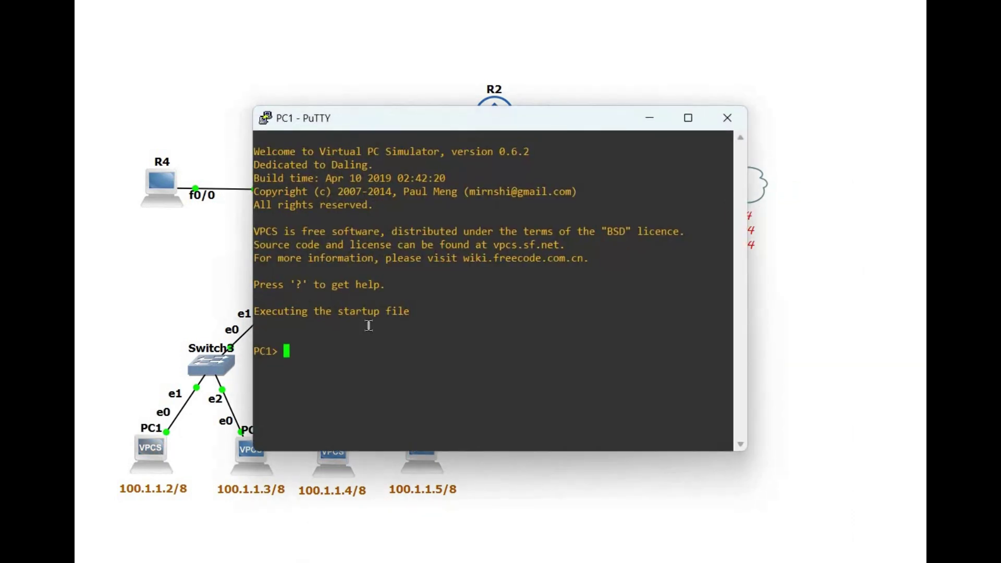
pyautogui.write('ip 100.1.1.2 255.0.0.0')
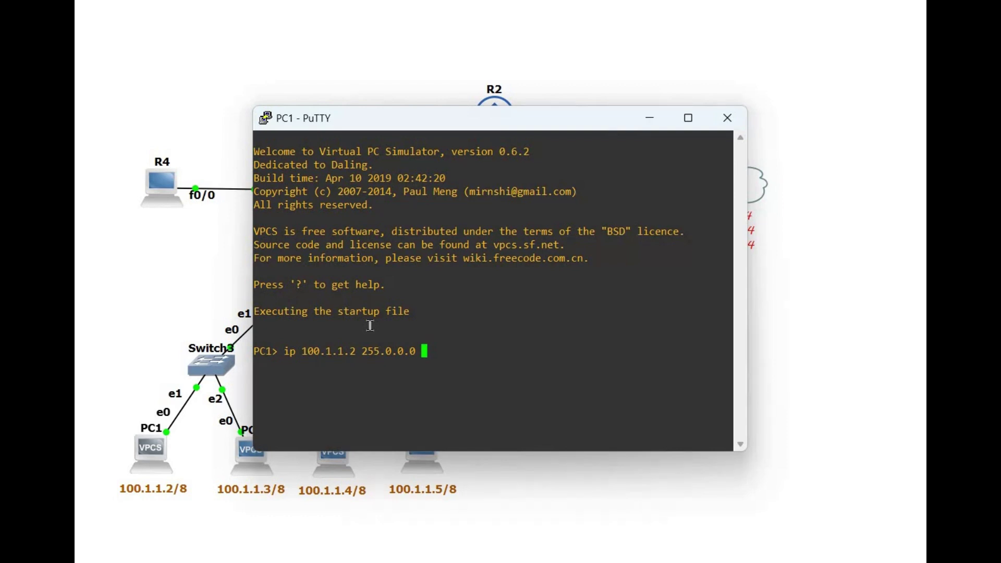
pyautogui.press('BackSpace')
pyautogui.press('BackSpace')
pyautogui.press('BackSpace')
pyautogui.press('BackSpace')
pyautogui.press('BackSpace')
pyautogui.press('BackSpace')
pyautogui.write('255.255.0 100.1.1.100')
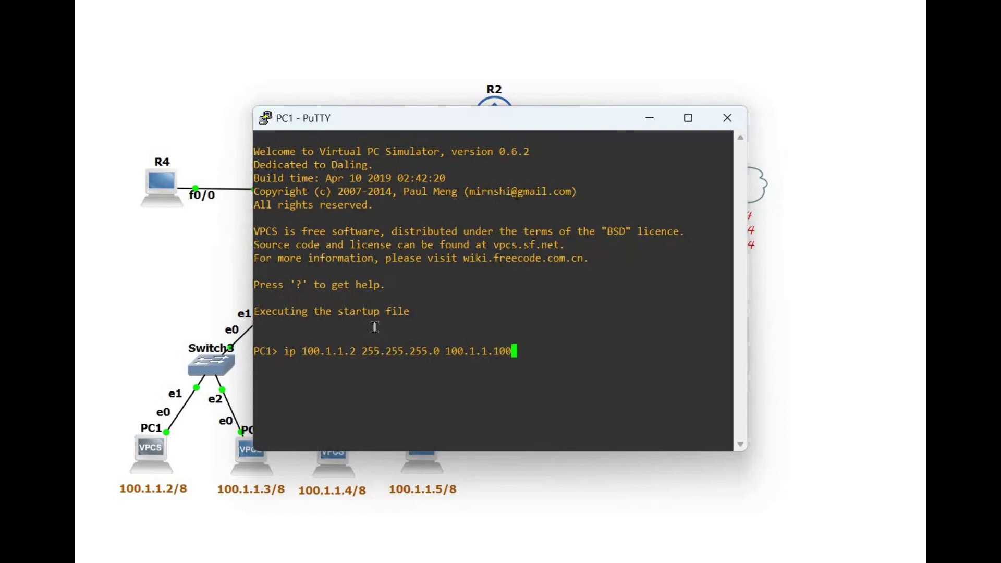
pyautogui.press('Return')
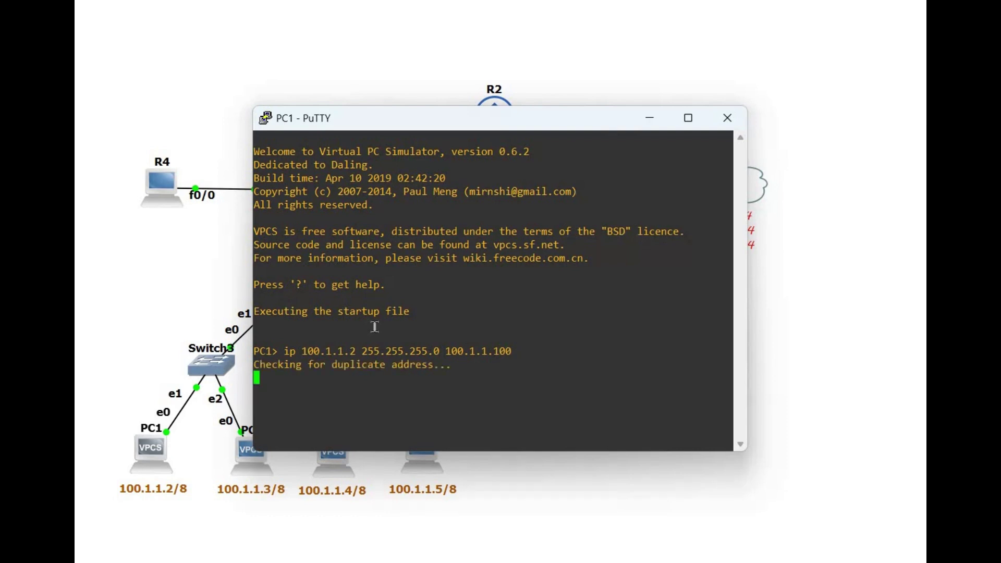
# Step: Check the IP/mask and gateway lines in PC1's show ip output
pyautogui.press('Return')
pyautogui.press('Return')
pyautogui.write('show ip')
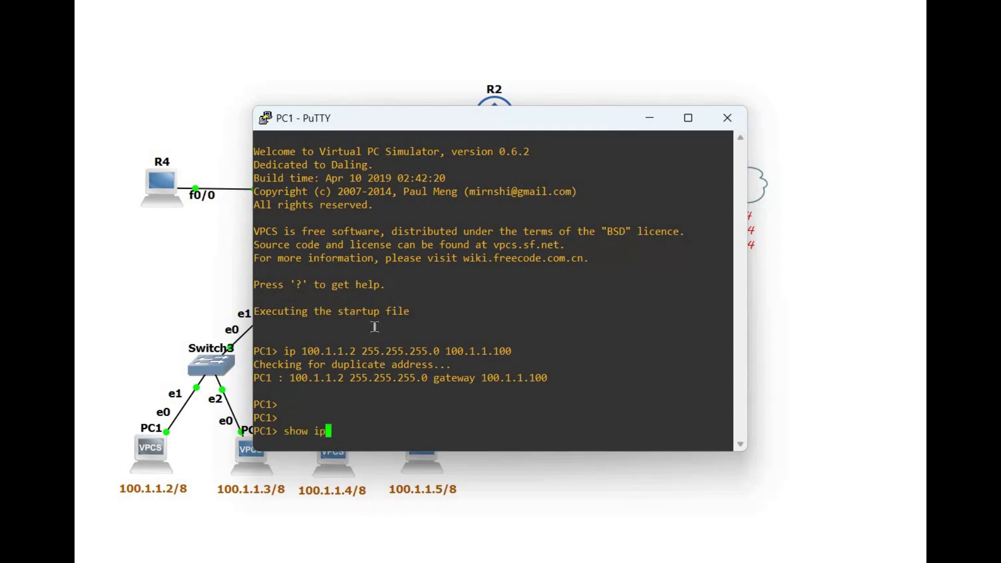
pyautogui.press('Return')
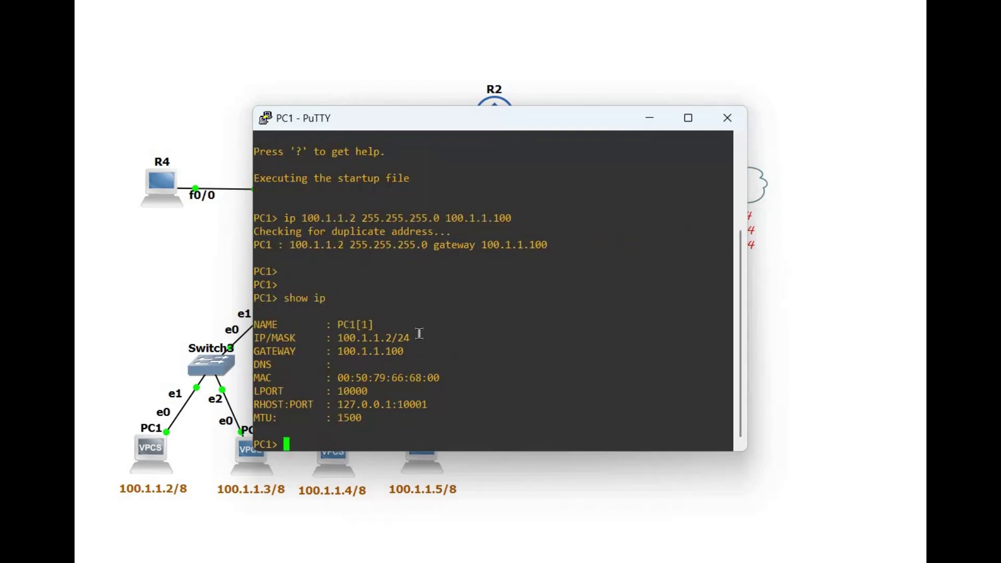
pyautogui.moveTo(285, 336); pyautogui.dragTo(438, 340)
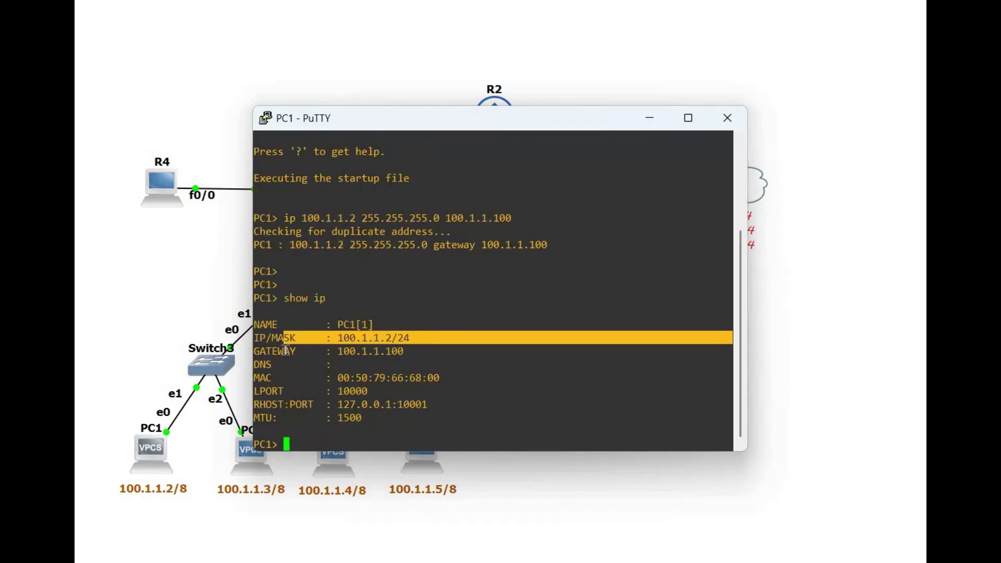
pyautogui.moveTo(286, 350); pyautogui.dragTo(438, 352)
pyautogui.click(474, 351)
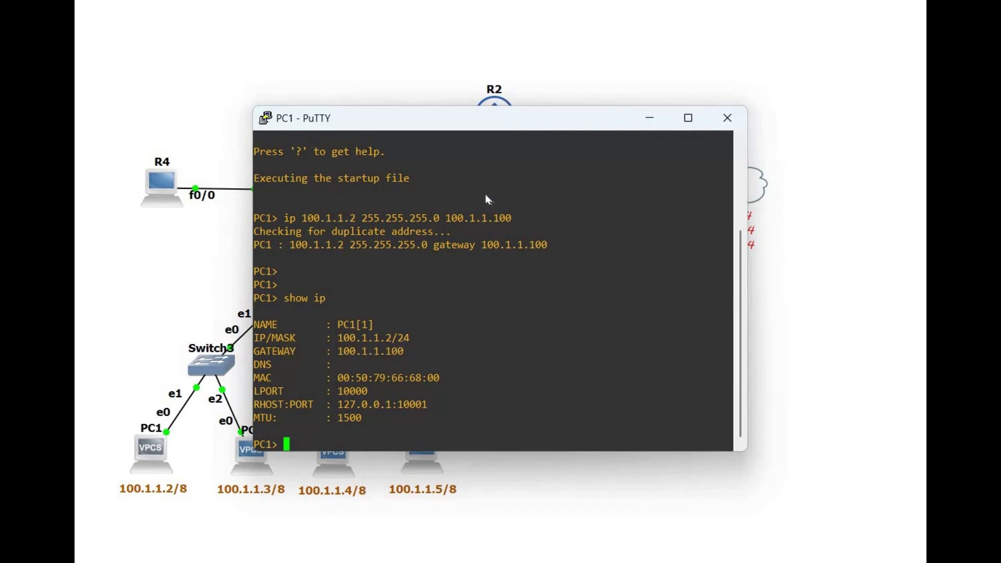
# Step: Ping 33.1.1.1 from PC1 and reposition its console to uncover the diagram
pyautogui.moveTo(536, 118); pyautogui.dragTo(596, 194)
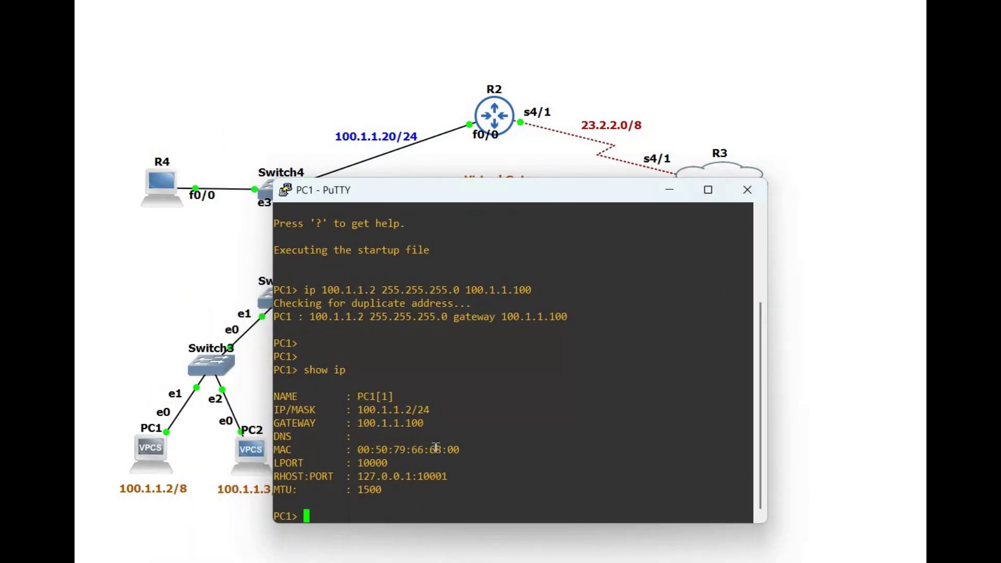
pyautogui.write('ping 33.1.1.1')
pyautogui.press('Return')
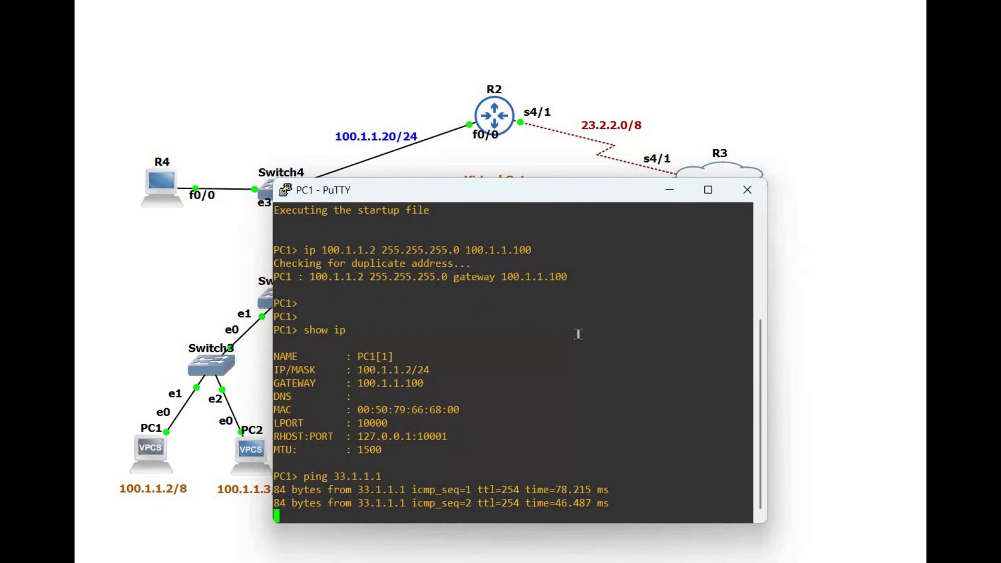
pyautogui.hotkey('alt', 'Tab')
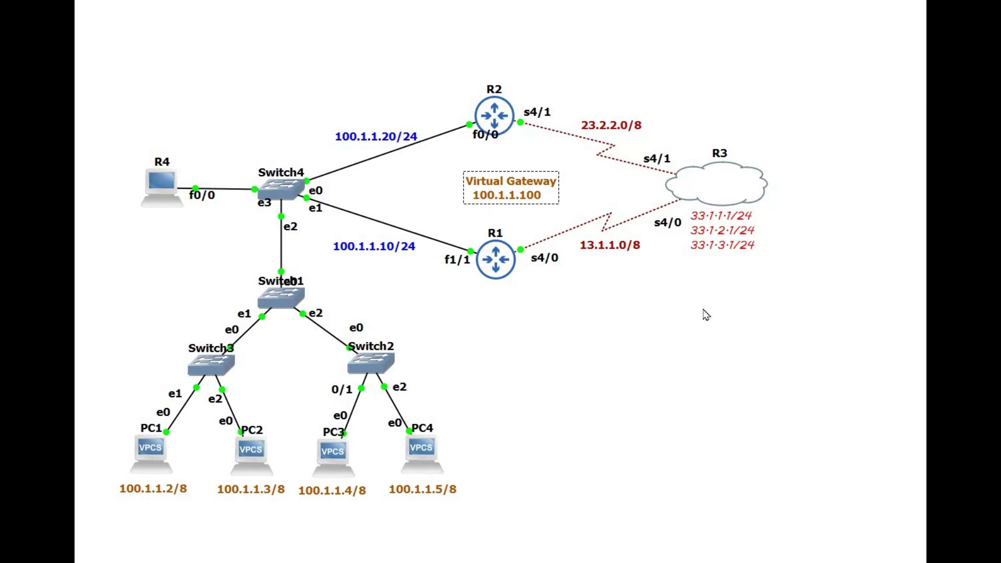
pyautogui.moveTo(676, 562)
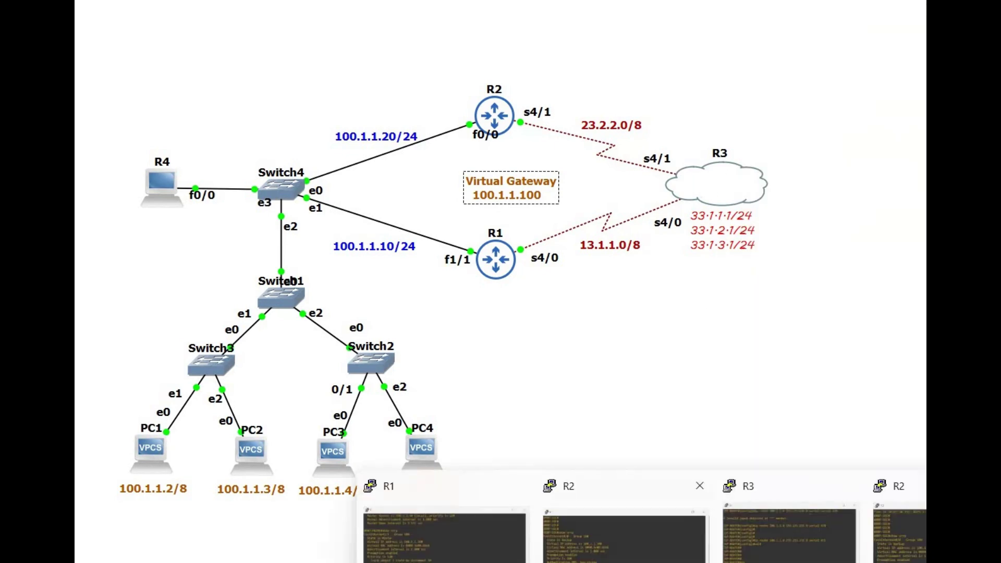
pyautogui.click(705, 489)
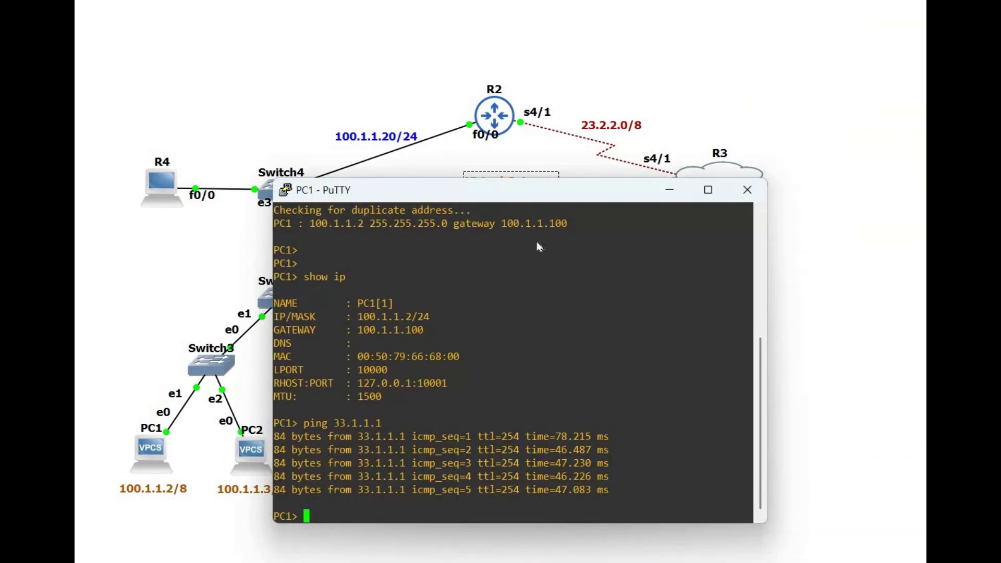
pyautogui.moveTo(465, 194); pyautogui.dragTo(548, 237)
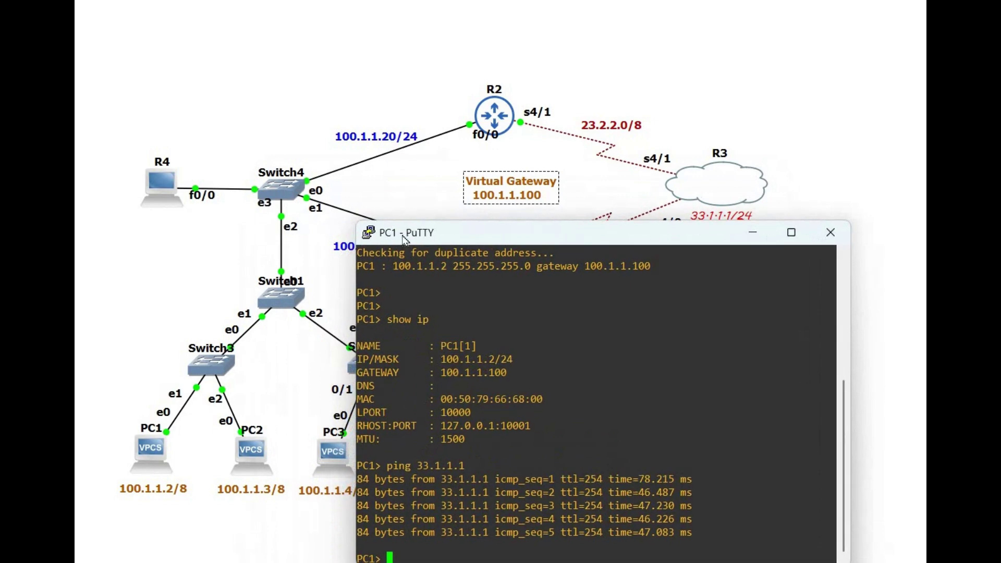
pyautogui.moveTo(405, 239); pyautogui.dragTo(363, 231)
pyautogui.click(174, 193)
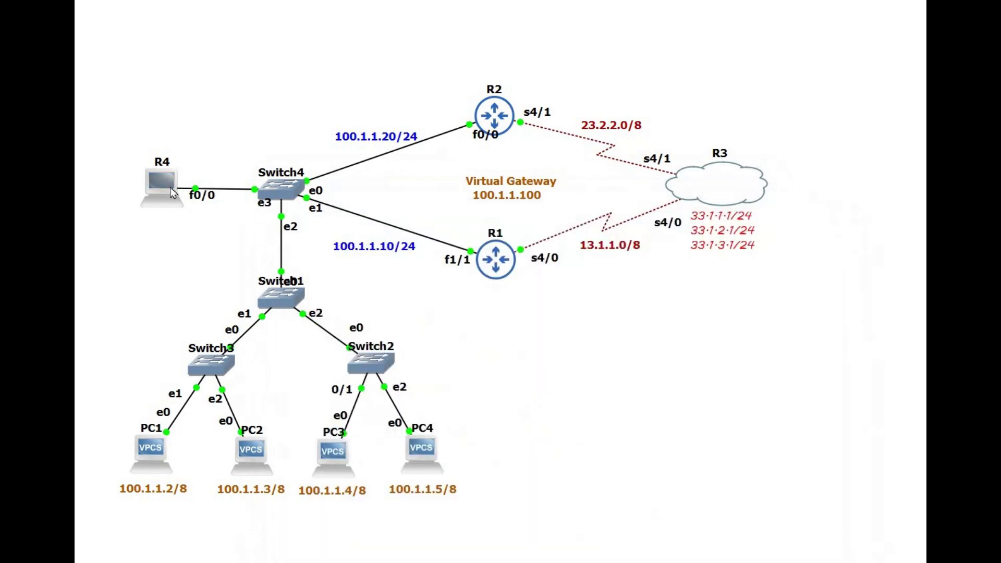
pyautogui.rightClick(174, 193)
# Step: From R4, ping 33.1.1.1 with 5/5 success
pyautogui.click(211, 214)
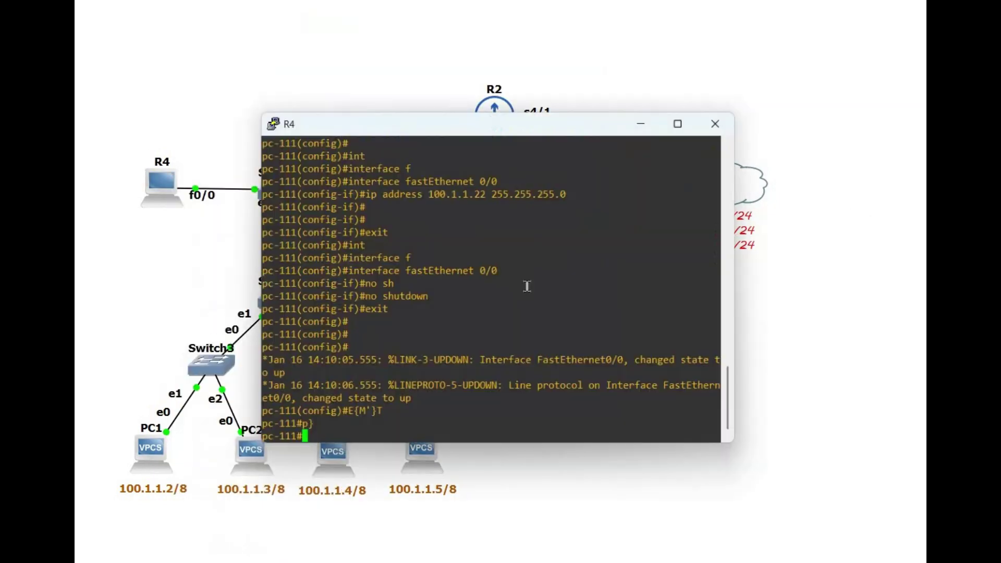
pyautogui.press('Return')
pyautogui.press('Return')
pyautogui.press('Return')
pyautogui.press('Return')
pyautogui.press('Return')
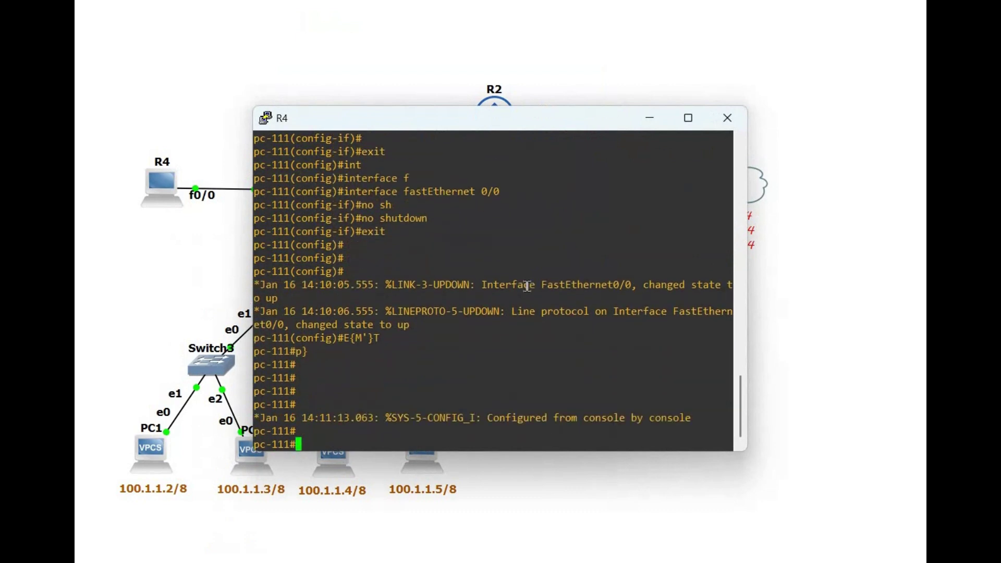
pyautogui.press('Return')
pyautogui.press('Return')
pyautogui.write('pin')
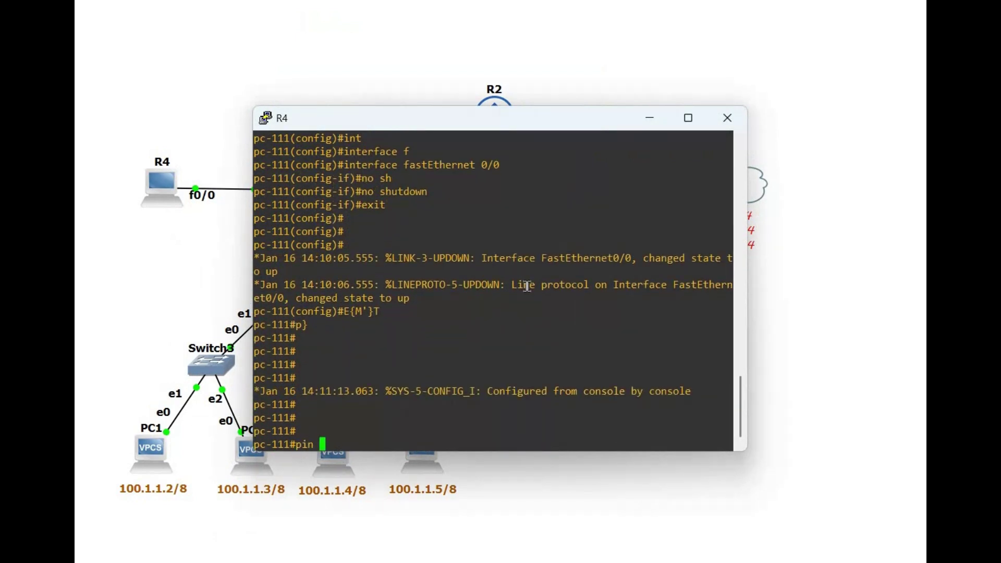
pyautogui.press('BackSpace')
pyautogui.write('g 33.3')
pyautogui.press('BackSpace')
pyautogui.write('1.1.1')
pyautogui.press('Return')
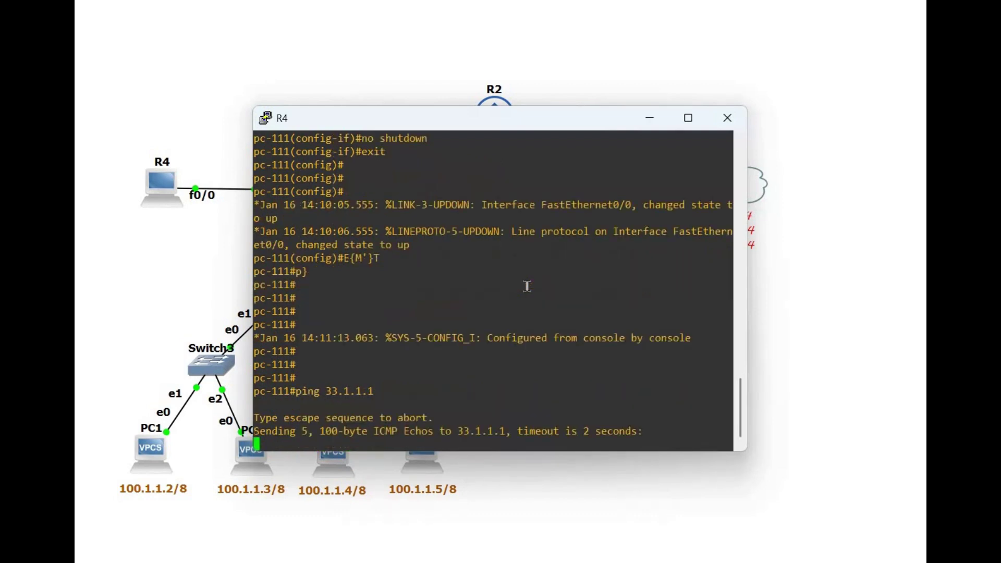
pyautogui.press('Return')
pyautogui.press('Return')
pyautogui.press('Return')
pyautogui.press('Return')
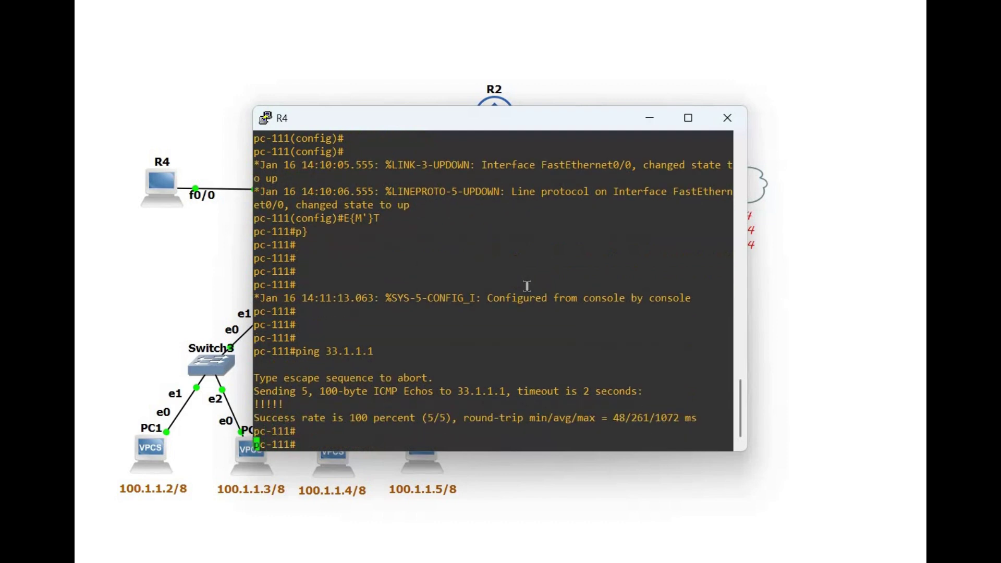
# Step: Traceroute to 33.1.1.1, confirming the first hop is R1 at 100.1.1.10
pyautogui.write('tr')
pyautogui.press('Tab')
pyautogui.write('route ')
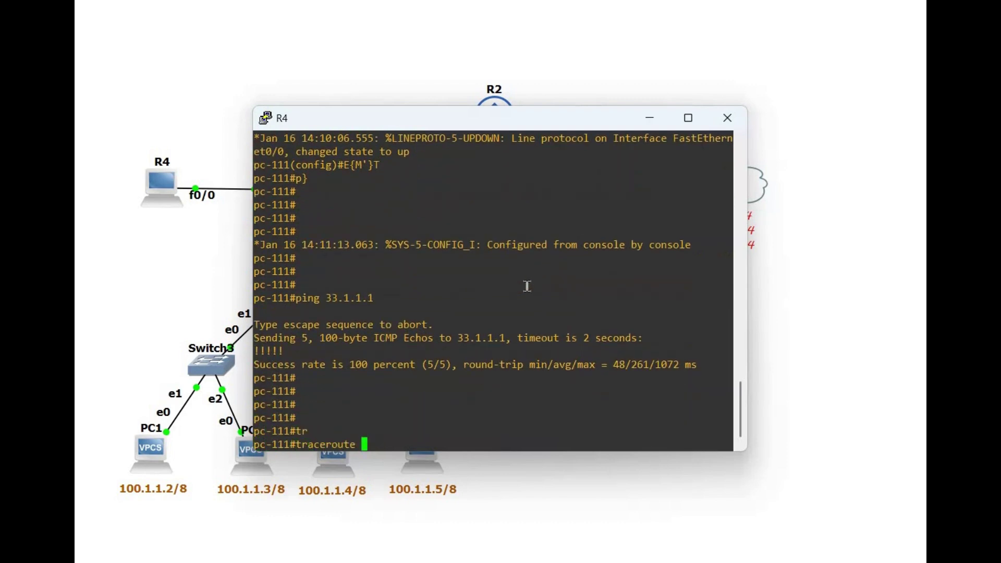
pyautogui.write('33.1.1.1')
pyautogui.press('Return')
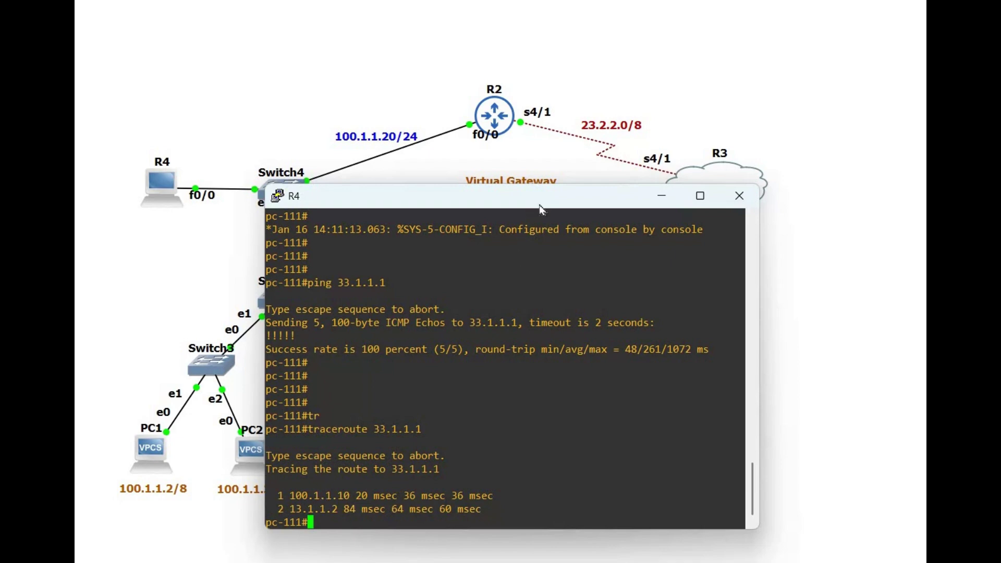
pyautogui.click(158, 185)
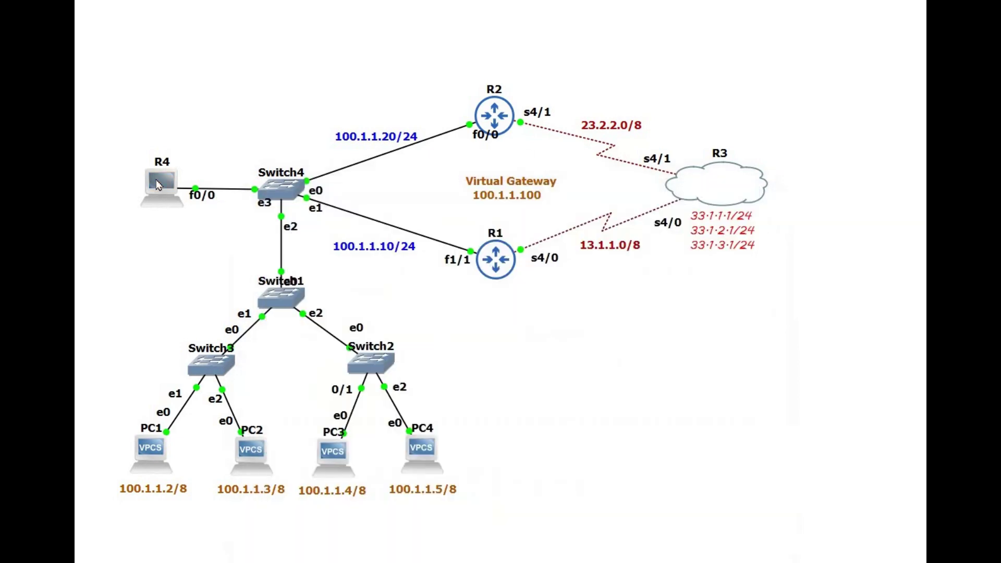
pyautogui.moveTo(160, 182)
# Step: Draw a line shape on the diagram and set its border colour to red
pyautogui.click(153, 223)
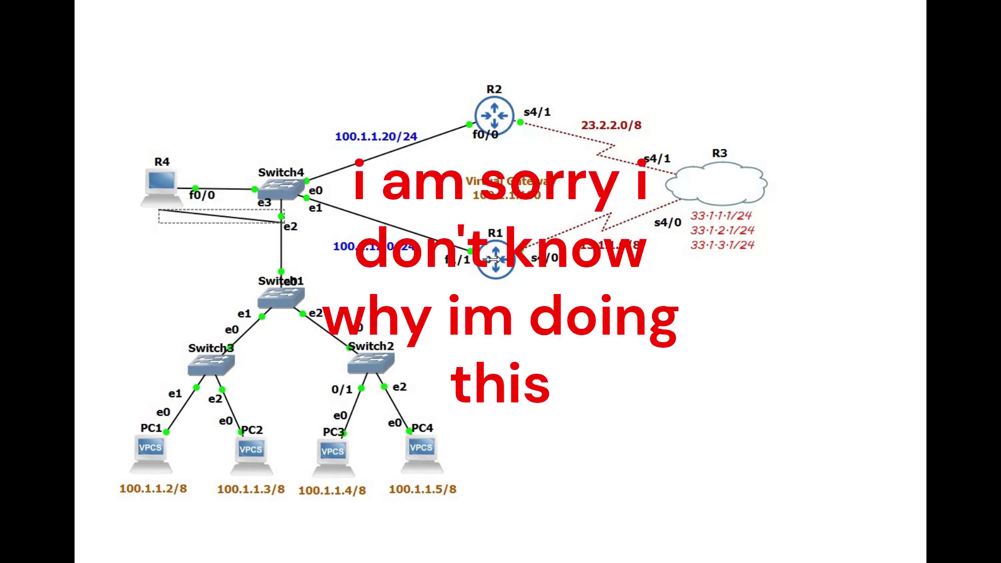
pyautogui.moveTo(493, 260); pyautogui.dragTo(496, 286)
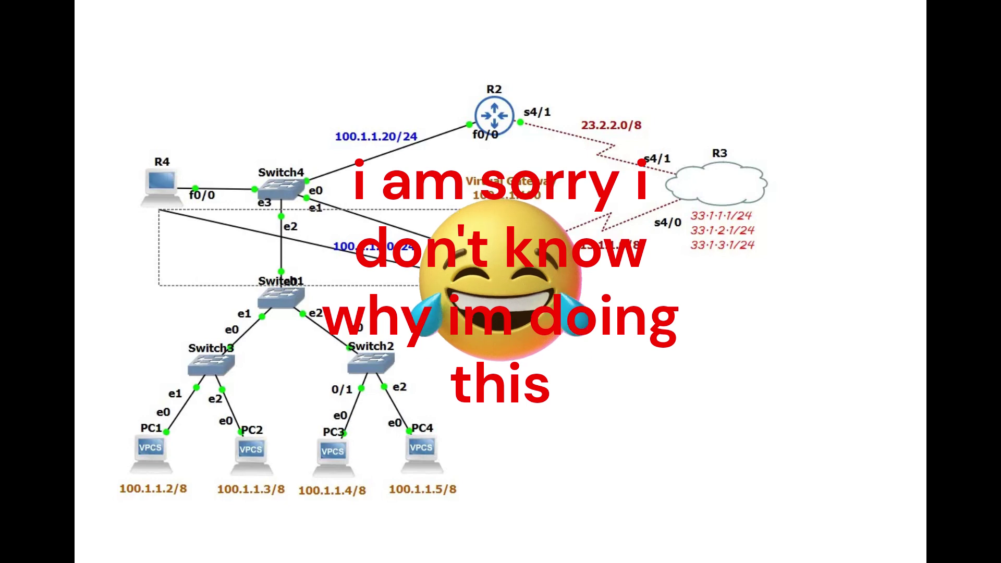
pyautogui.rightClick(491, 285)
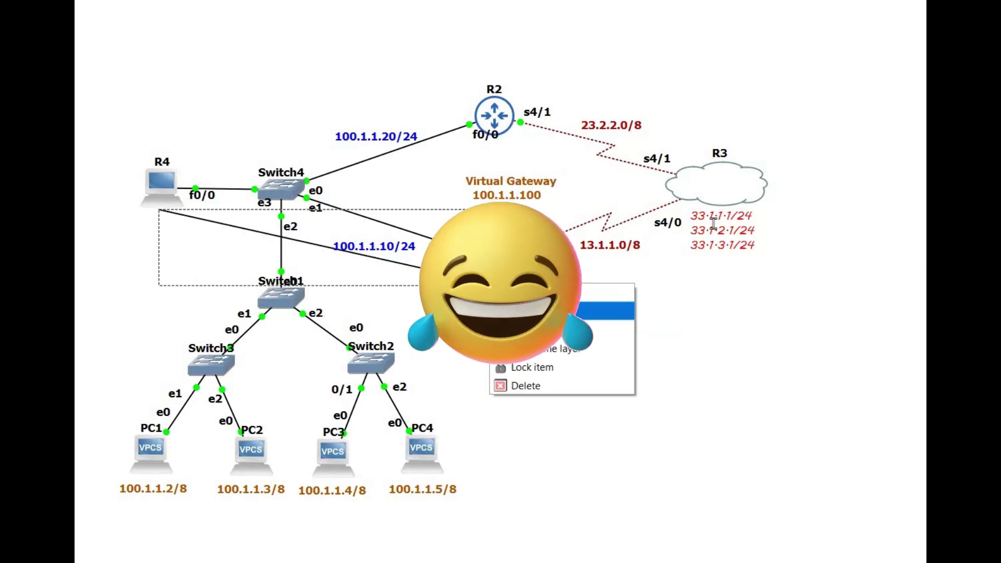
pyautogui.click(605, 311)
pyautogui.click(684, 203)
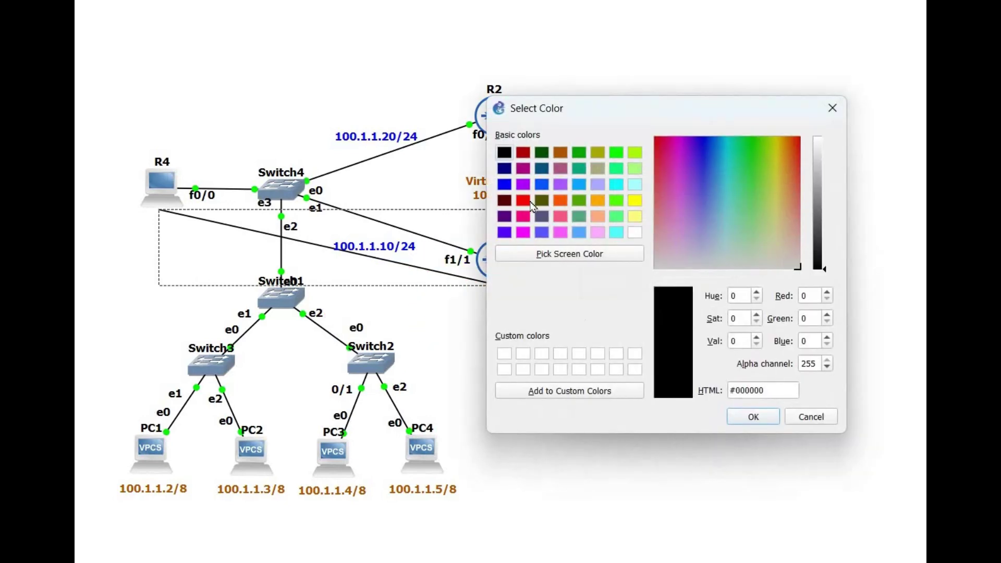
pyautogui.click(523, 200)
pyautogui.click(740, 416)
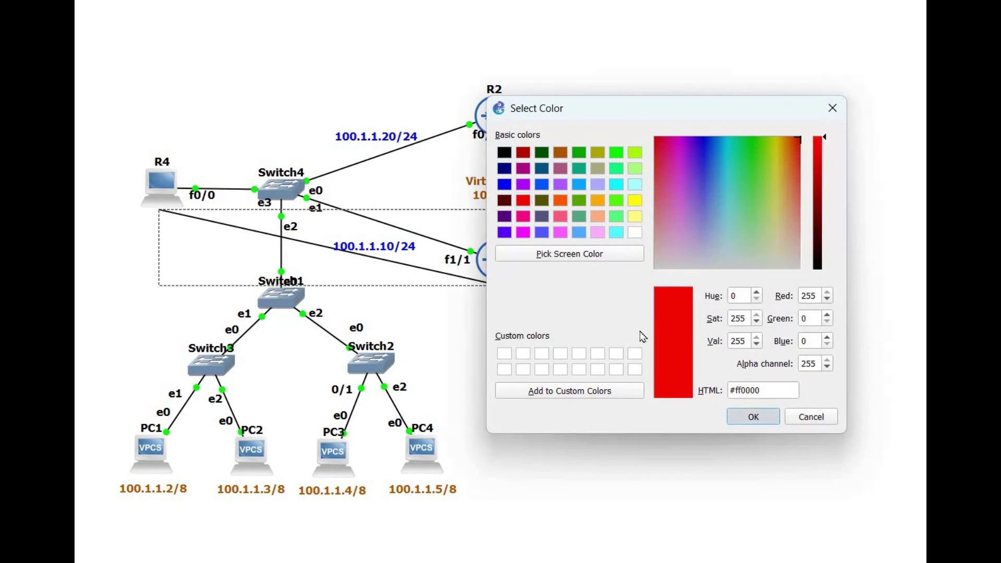
pyautogui.click(609, 312)
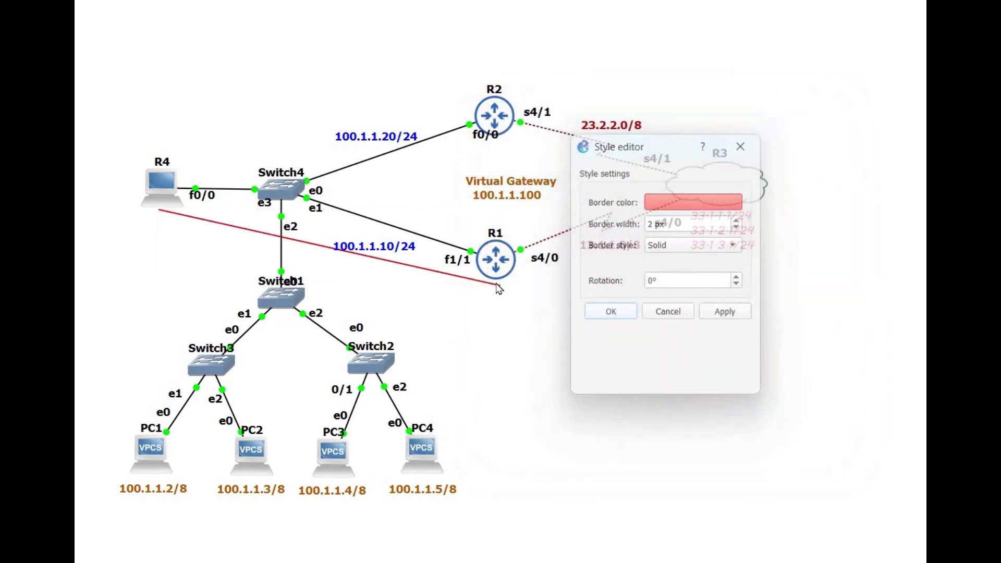
# Step: Stretch the red line to R3, then delete it from the diagram
pyautogui.moveTo(496, 285); pyautogui.dragTo(719, 194)
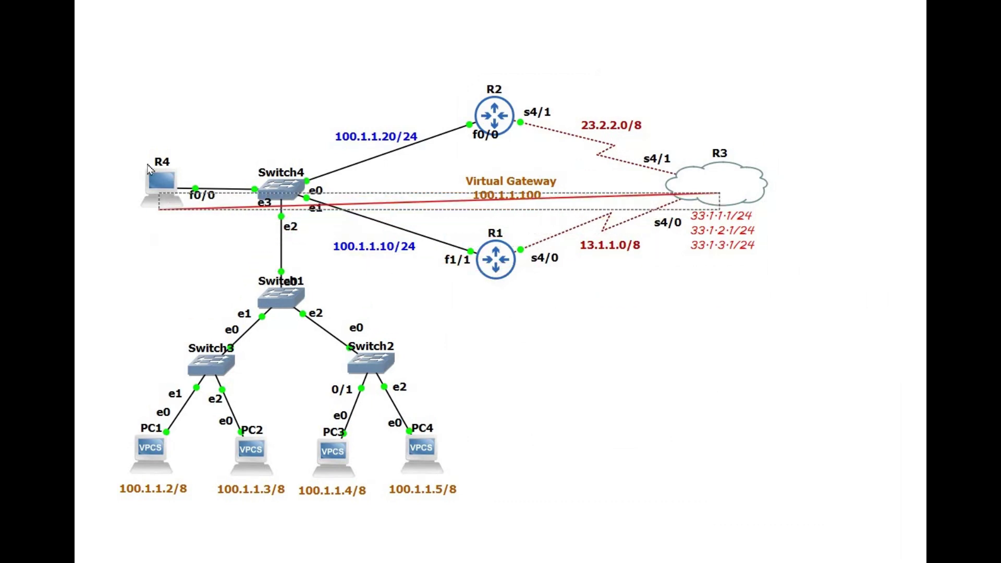
pyautogui.click(608, 299)
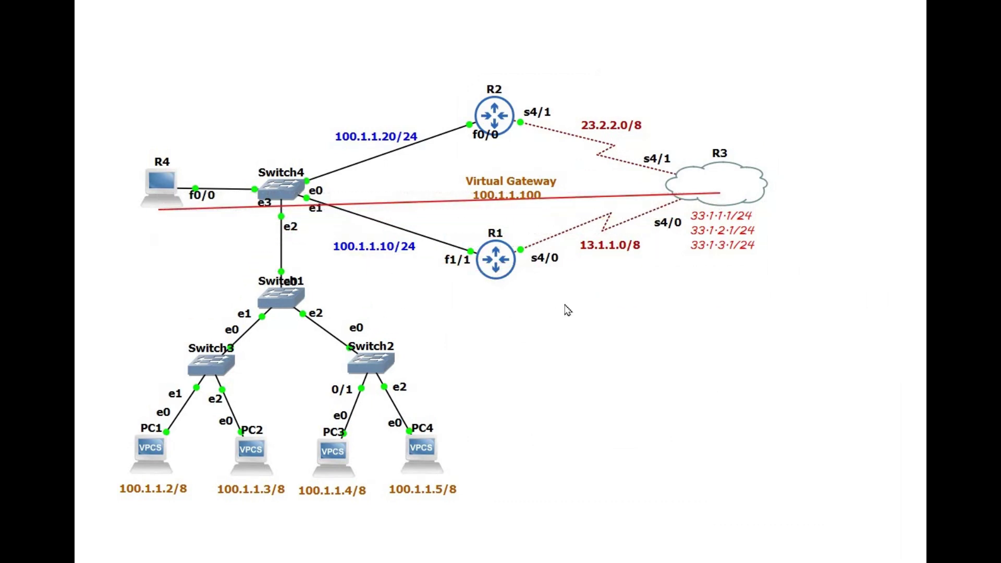
pyautogui.rightClick(429, 206)
pyautogui.press('Return')
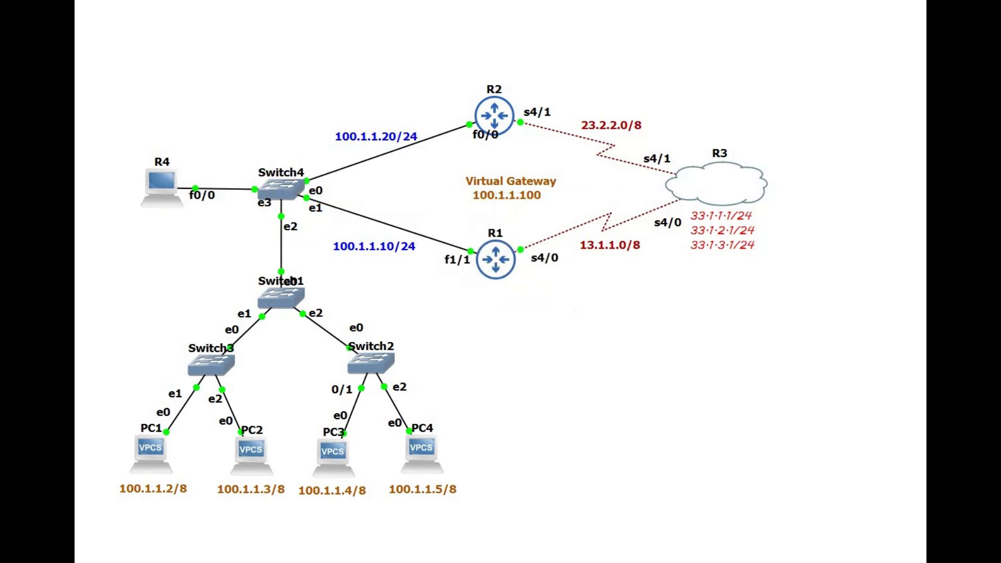
# Step: Bring up R1's console and enter global configuration mode
pyautogui.moveTo(541, 501)
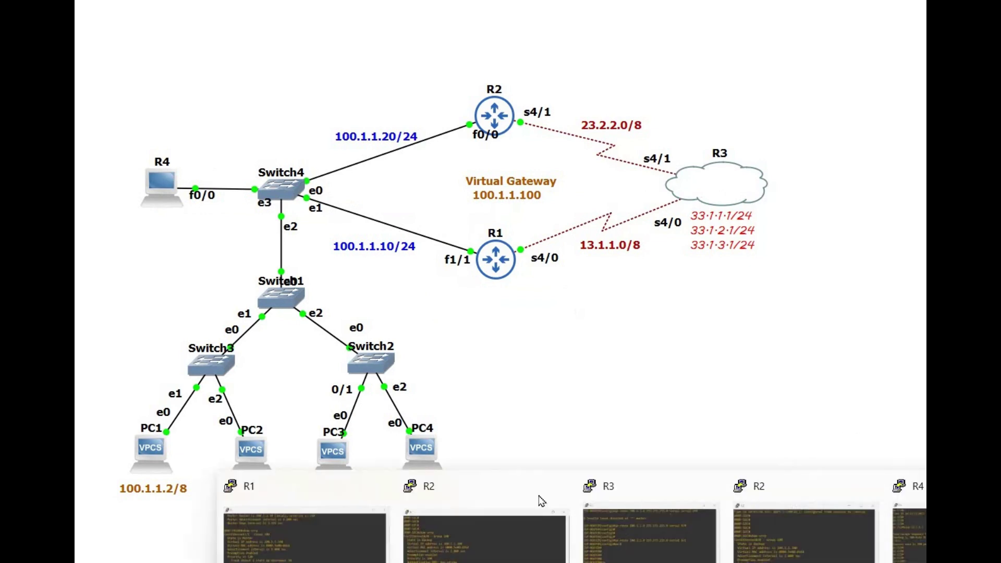
pyautogui.click(487, 531)
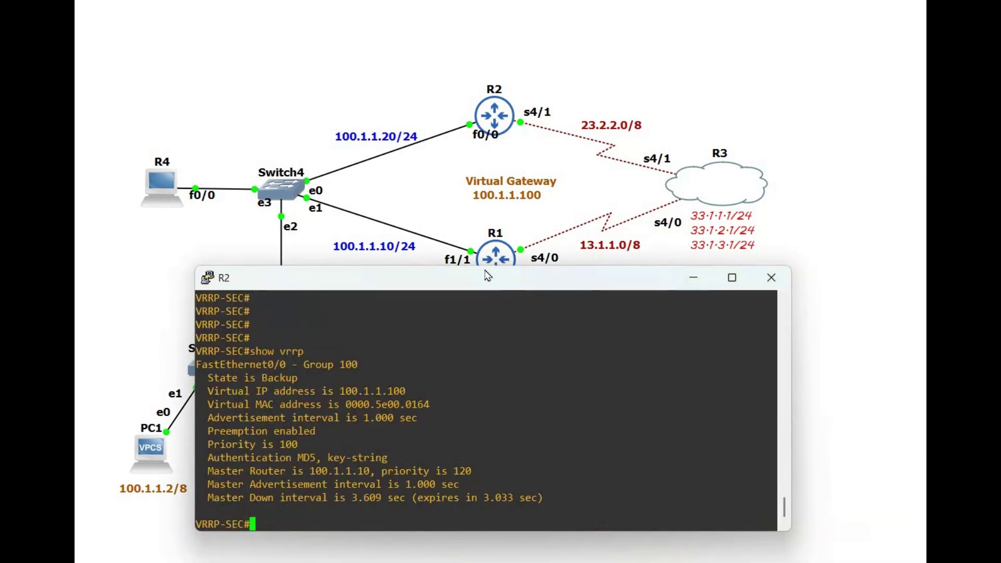
pyautogui.doubleClick(490, 272)
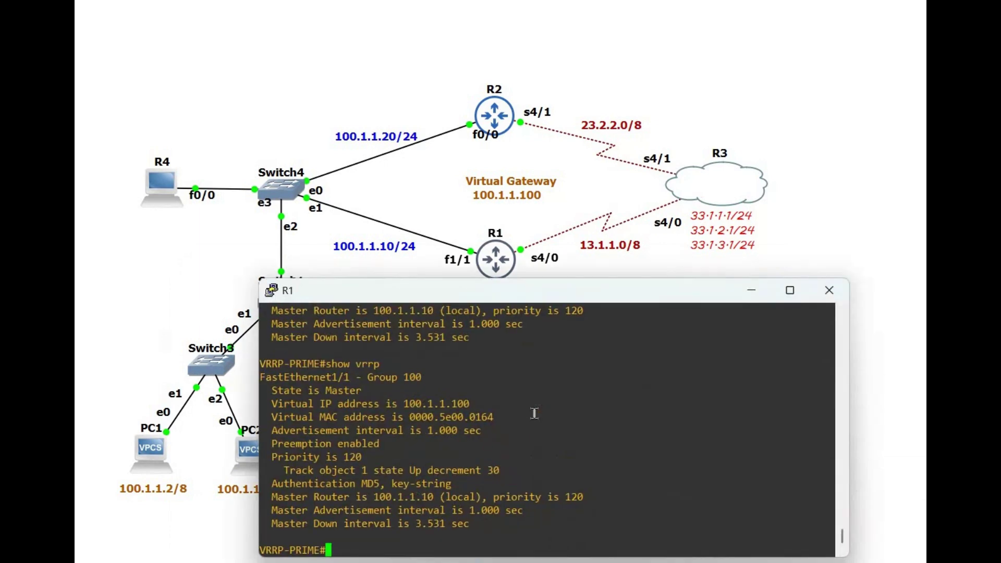
pyautogui.press('Return')
pyautogui.press('Return')
pyautogui.press('Return')
pyautogui.press('Return')
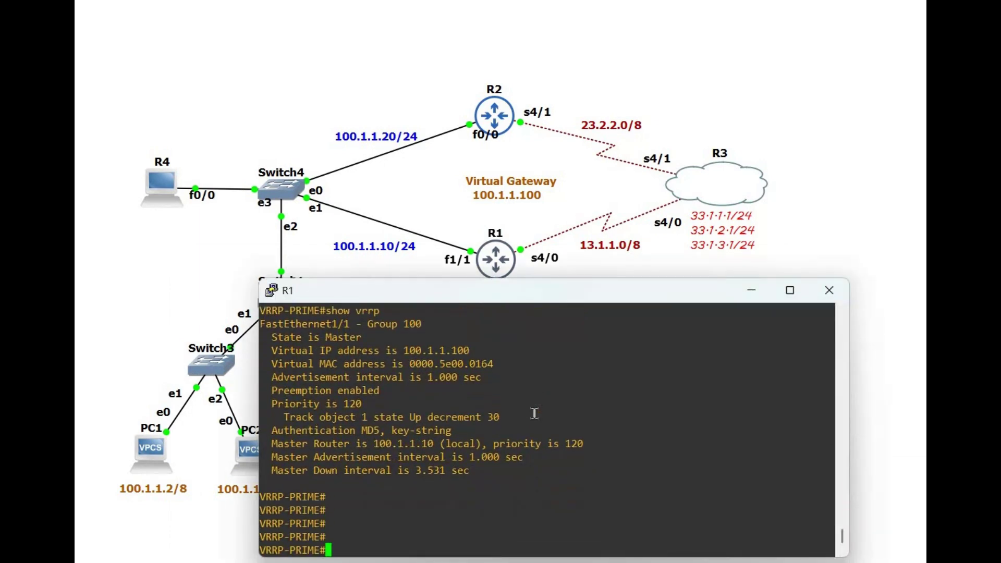
pyautogui.write('int')
pyautogui.press('Tab')
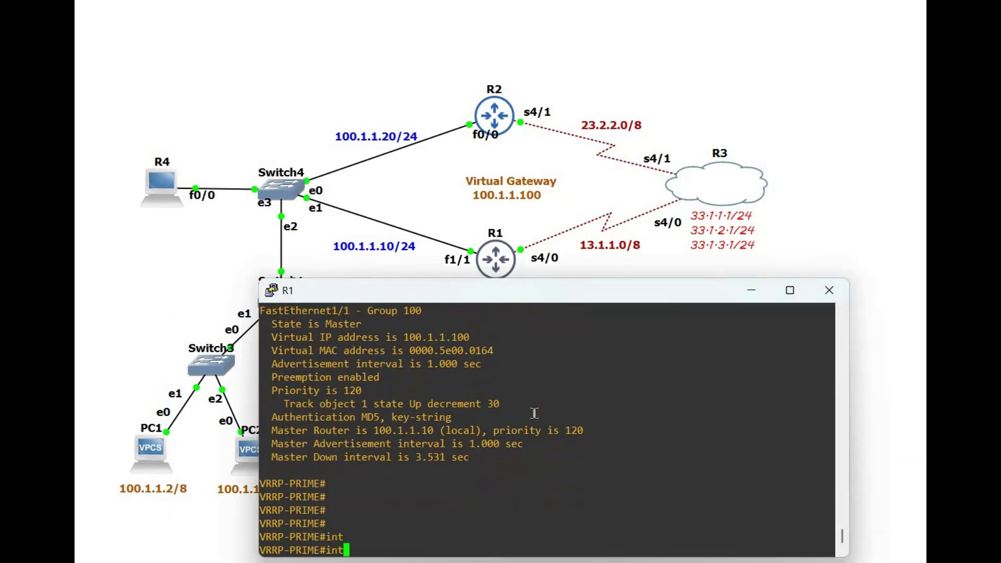
pyautogui.press('BackSpace')
pyautogui.press('BackSpace')
pyautogui.press('BackSpace')
pyautogui.write('conf t')
pyautogui.press('Return')
pyautogui.press('Return')
pyautogui.press('Return')
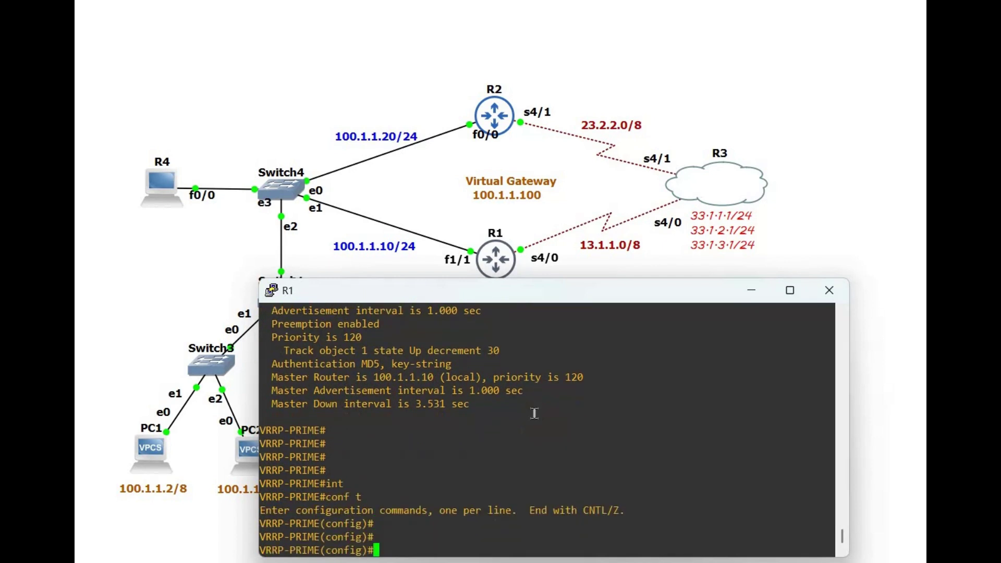
# Step: Shut down R1's FastEthernet1/1 and minimize the console
pyautogui.write('int')
pyautogui.press('Tab')
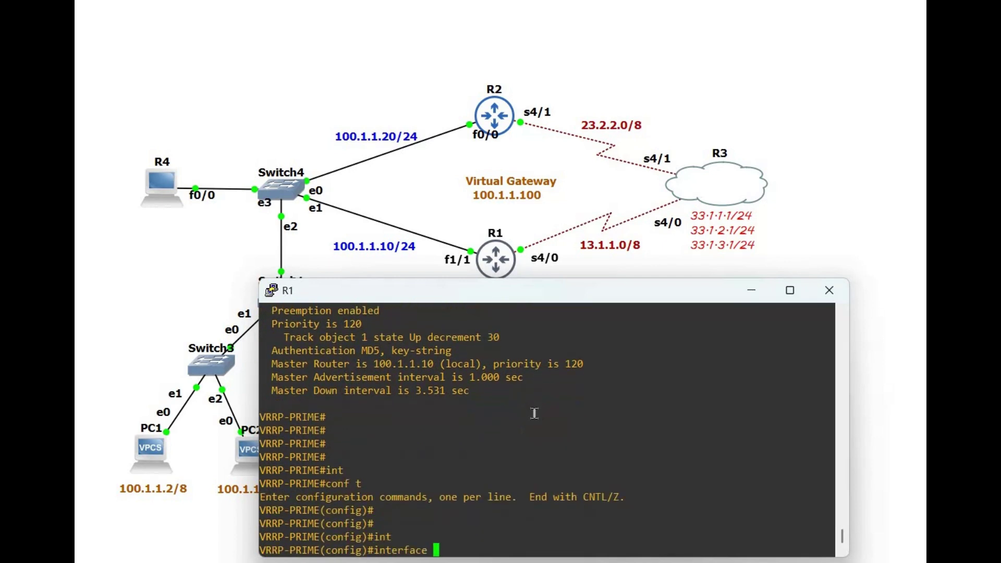
pyautogui.write('f')
pyautogui.press('Tab')
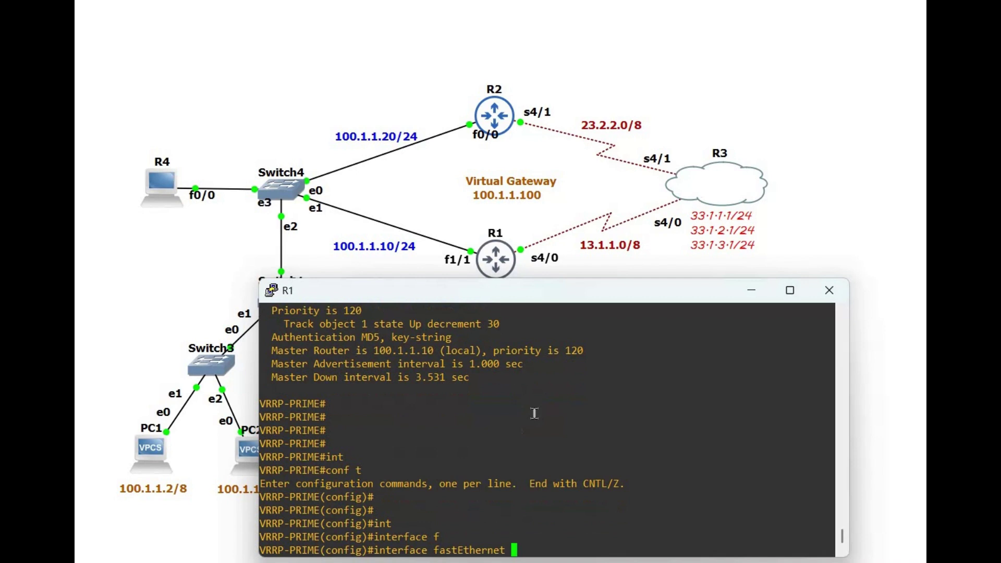
pyautogui.write('1/1')
pyautogui.press('Return')
pyautogui.write('sh')
pyautogui.press('Tab')
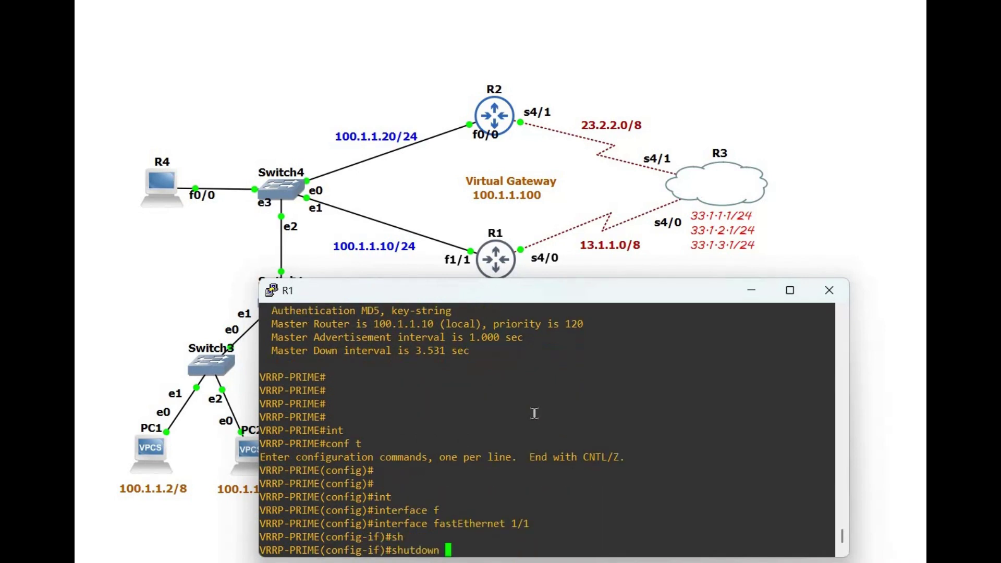
pyautogui.press('Return')
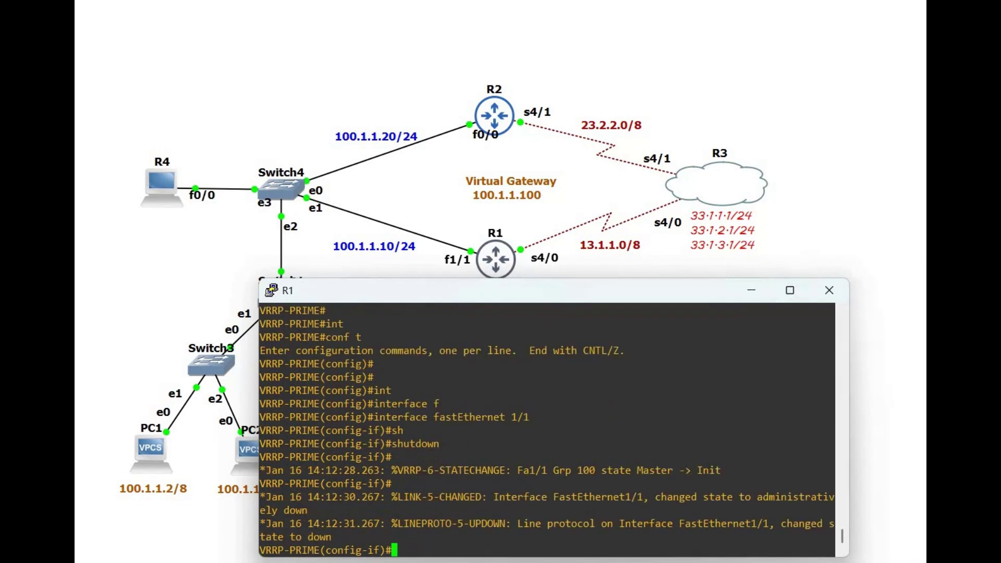
pyautogui.click(756, 292)
# Step: Enlarge R2's console and run show vrrp, confirming group 100 Master at 100.1.1.20
pyautogui.moveTo(609, 531)
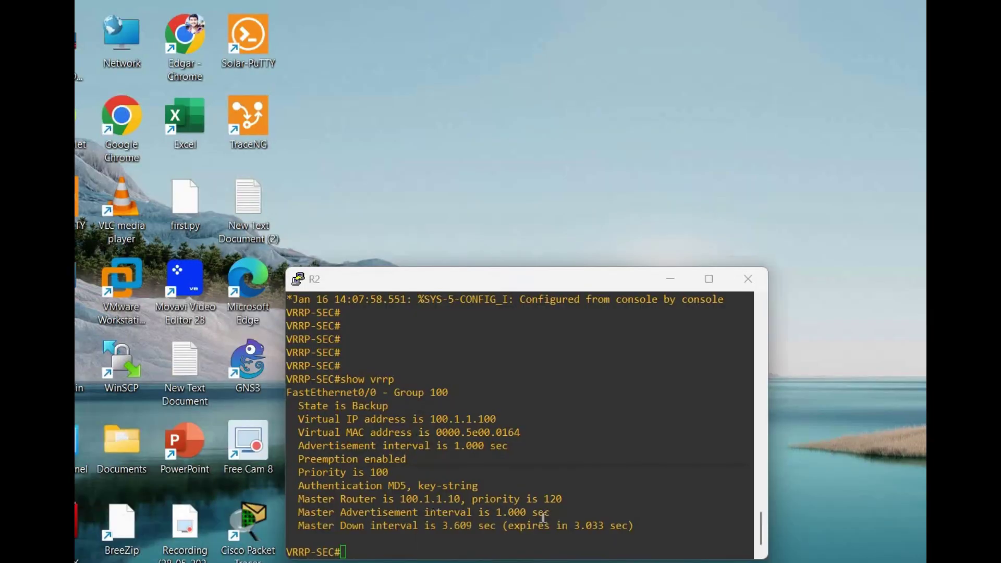
pyautogui.click(521, 475)
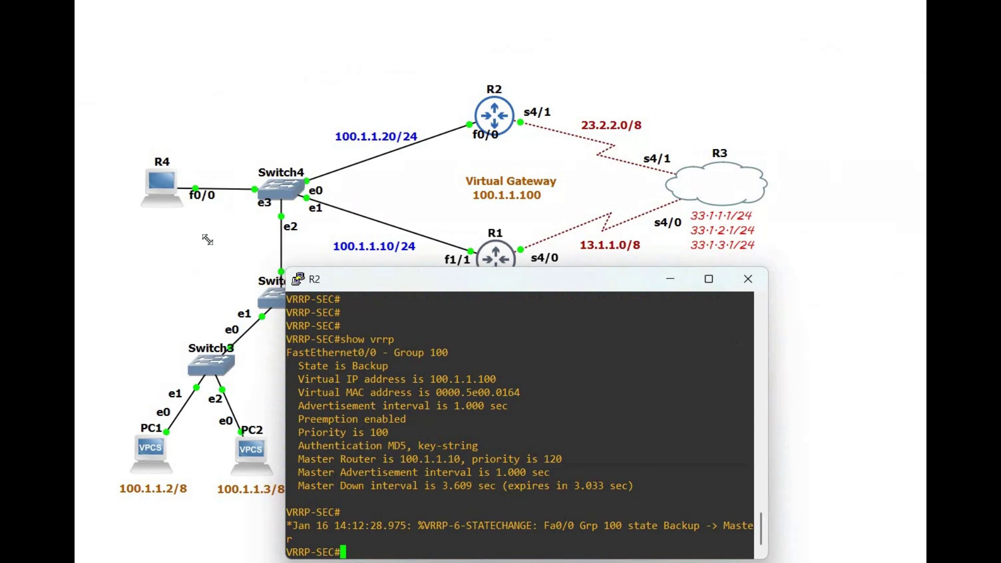
pyautogui.moveTo(286, 267); pyautogui.dragTo(166, 201)
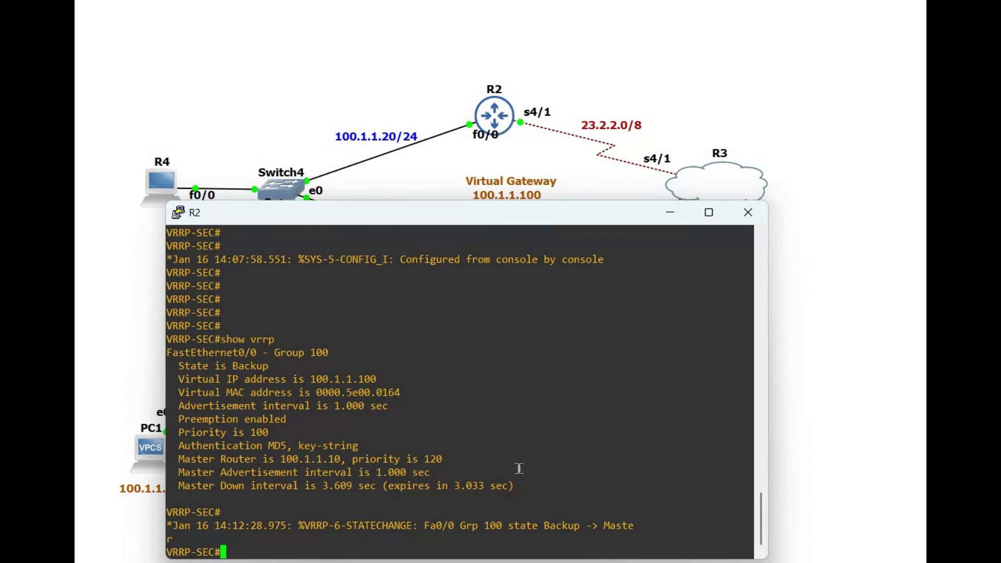
pyautogui.press('Return')
pyautogui.press('Return')
pyautogui.press('Return')
pyautogui.press('Return')
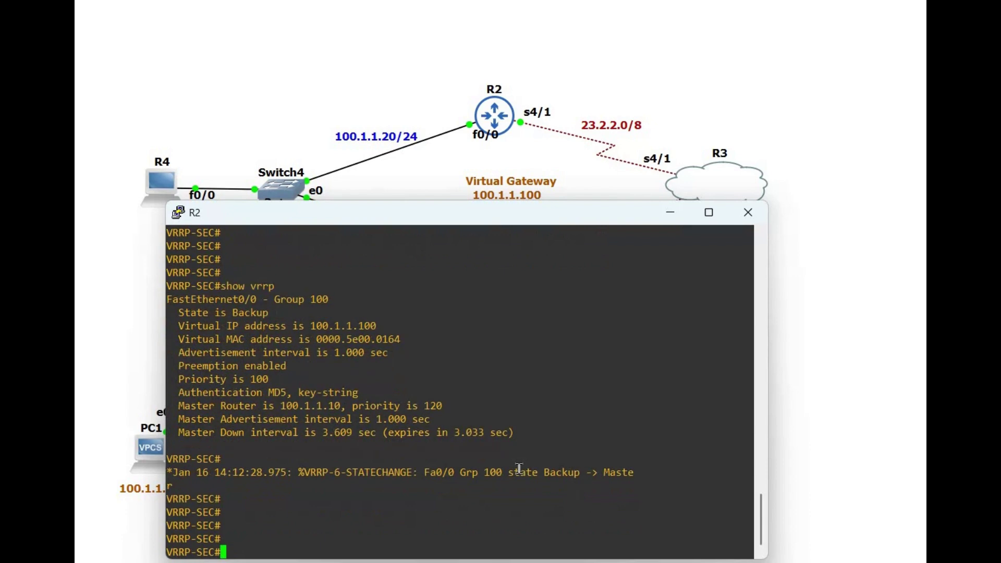
pyautogui.write('show vrr')
pyautogui.write('p')
pyautogui.press('Return')
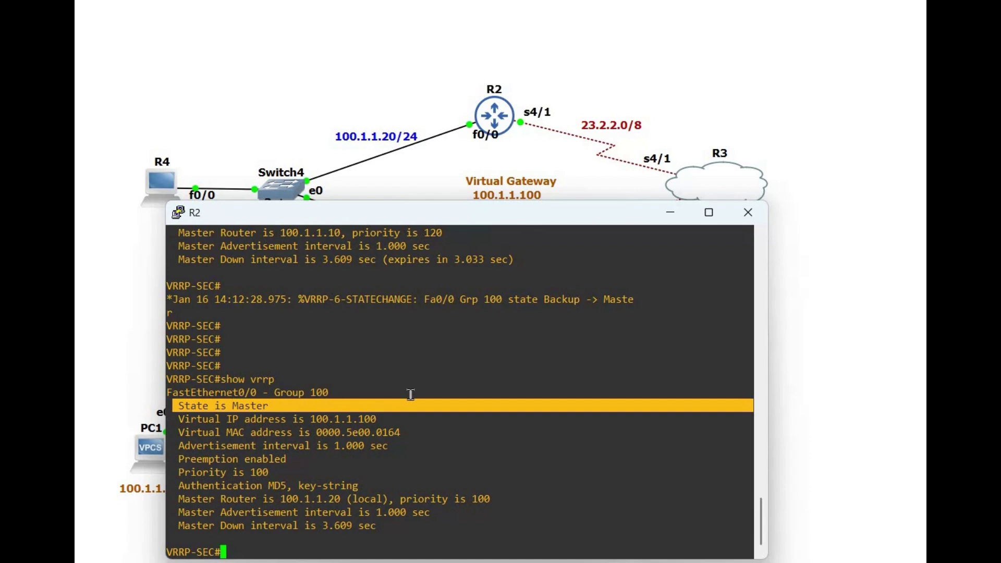
pyautogui.scroll(4, 189, 310)
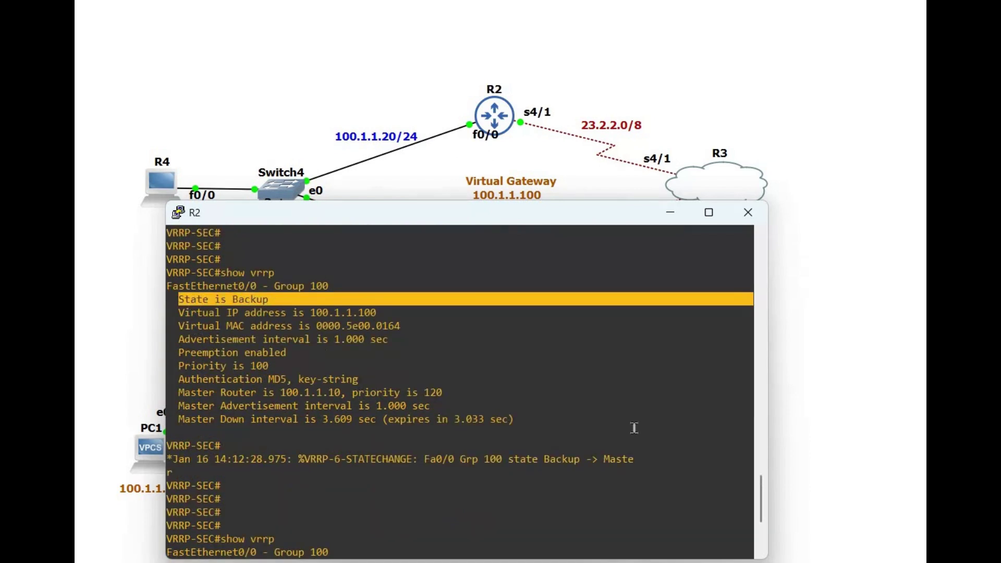
pyautogui.scroll(-4, 634, 428)
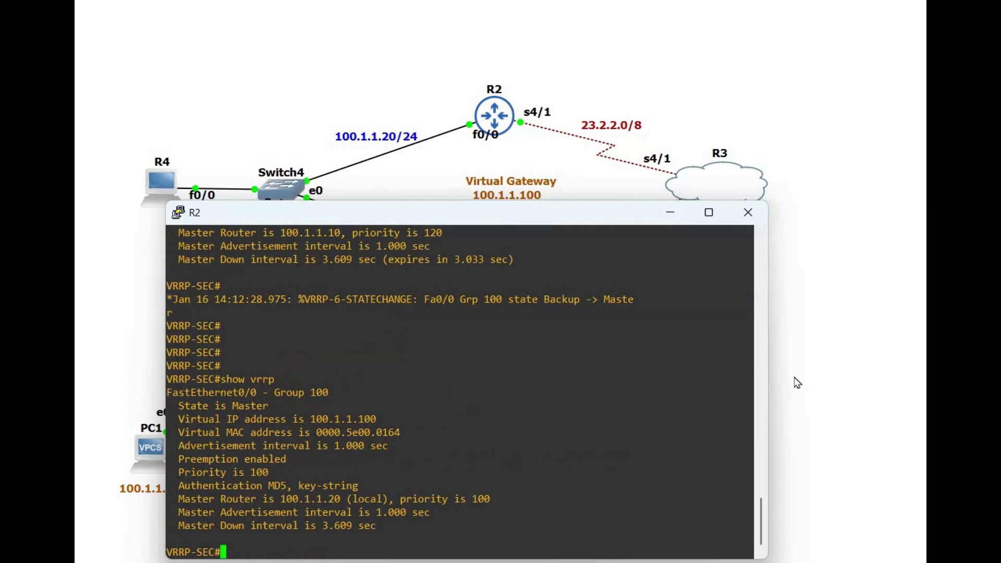
pyautogui.click(160, 230)
# Step: Re-run ping 33.1.1.1 from PC1 and highlight the replies at about 46 ms
pyautogui.hotkey('alt', 'Tab')
pyautogui.press('Up')
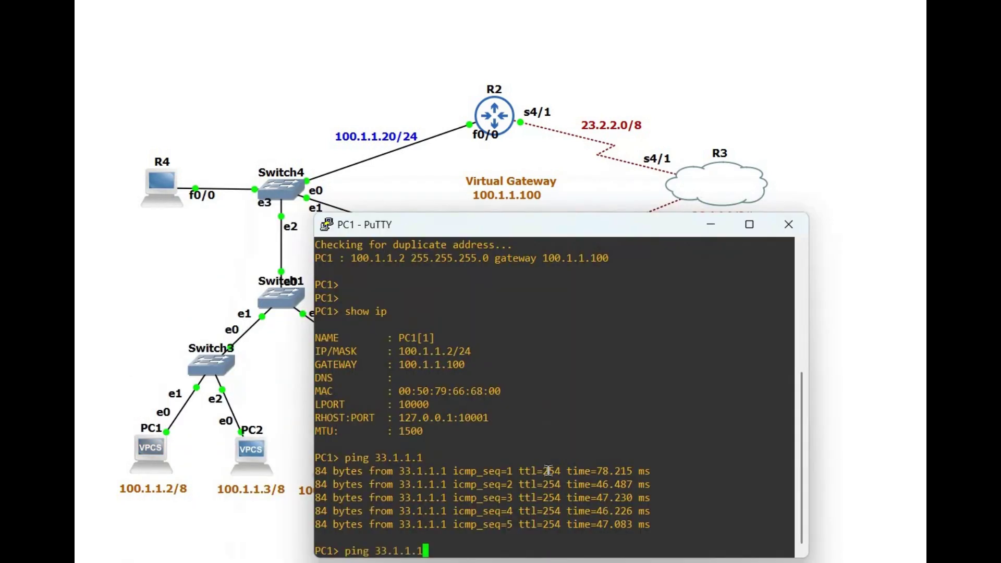
pyautogui.press('Return')
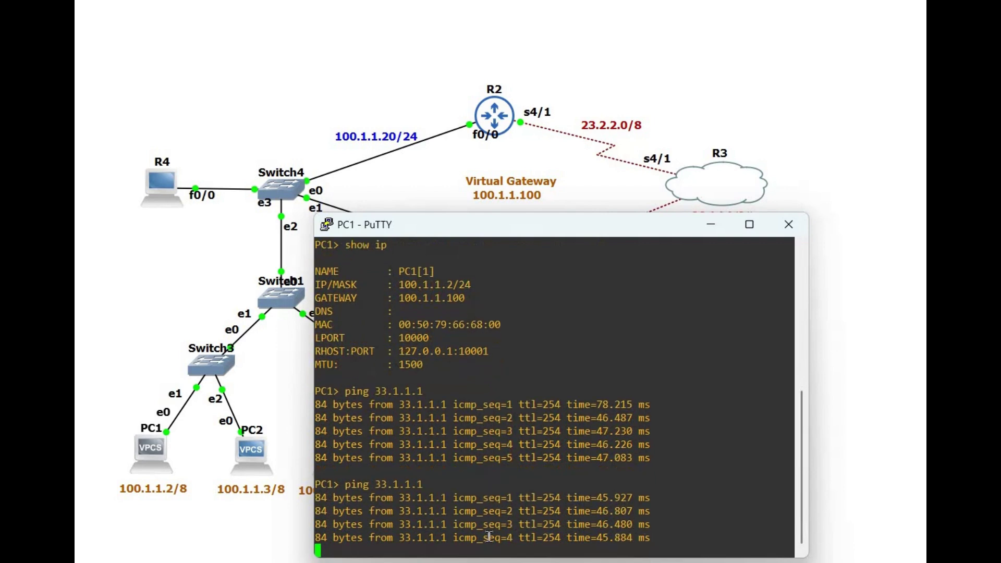
pyautogui.moveTo(658, 540); pyautogui.dragTo(316, 470)
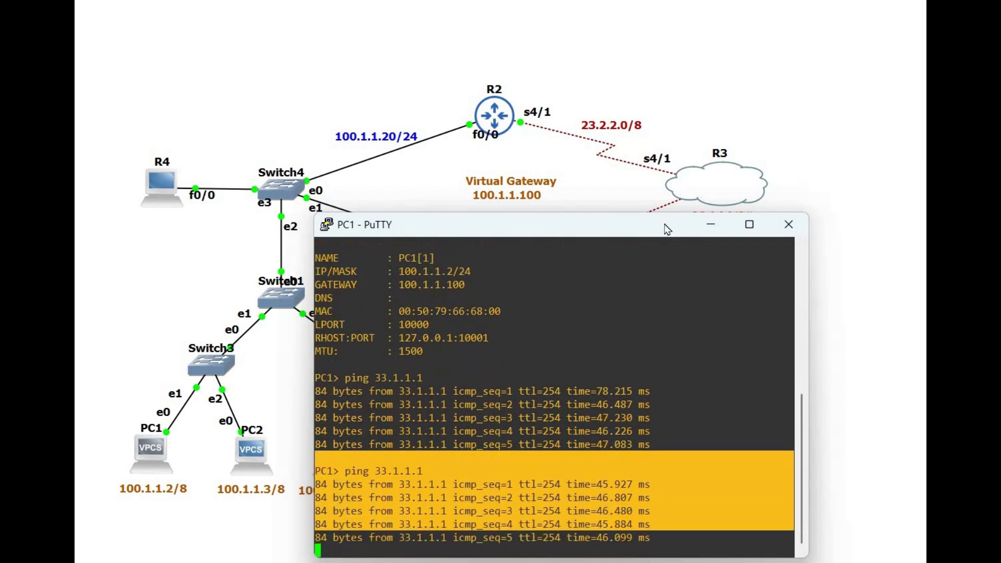